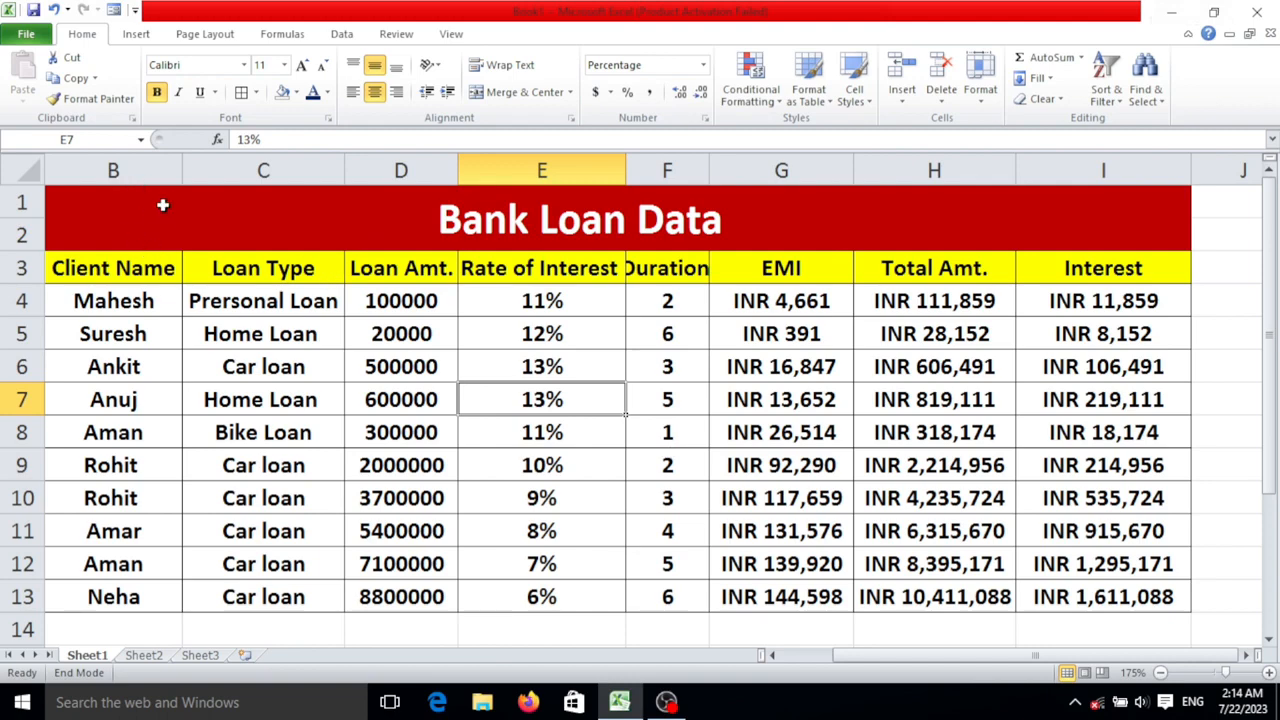
pyautogui.moveTo(166, 206); pyautogui.dragTo(687, 597)
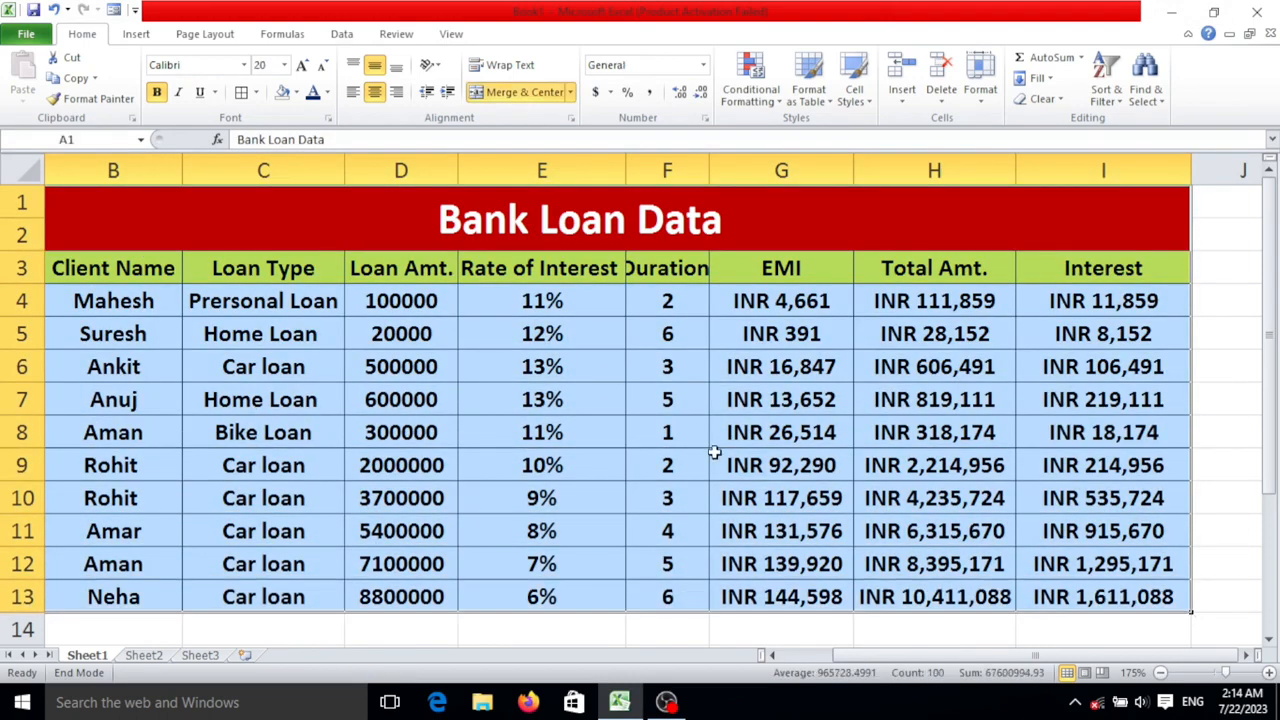
pyautogui.click(716, 455)
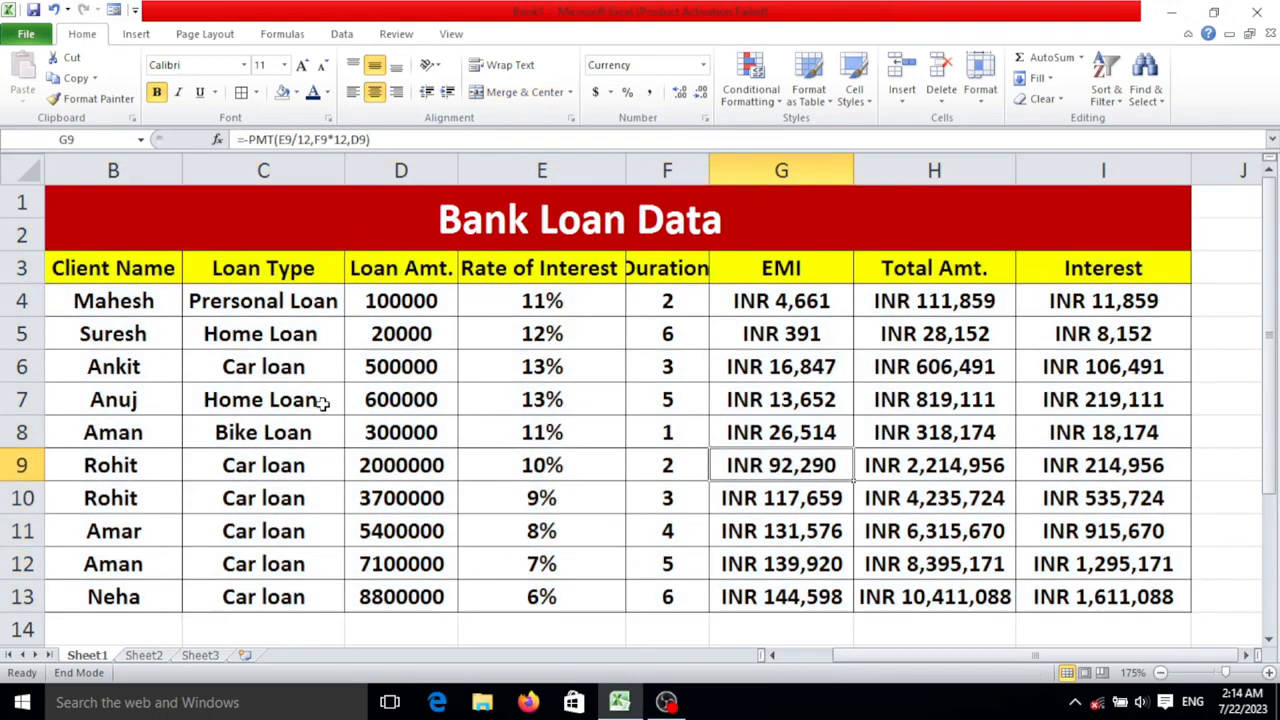
# - Switch to Sheet2 and enter the column header "Sr No." in cell A3
pyautogui.click(145, 656)
pyautogui.keyDown('ctrl'); pyautogui.scroll(4, 82, 293); pyautogui.keyUp('ctrl')
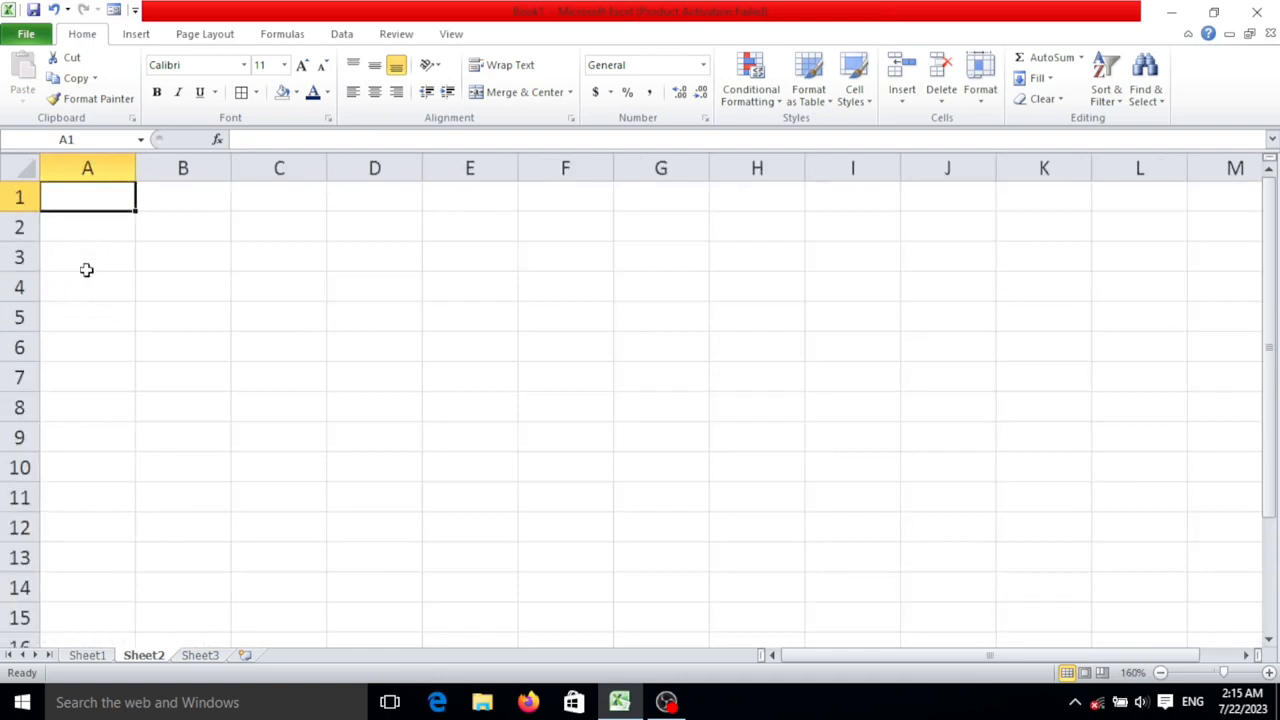
pyautogui.click(87, 264)
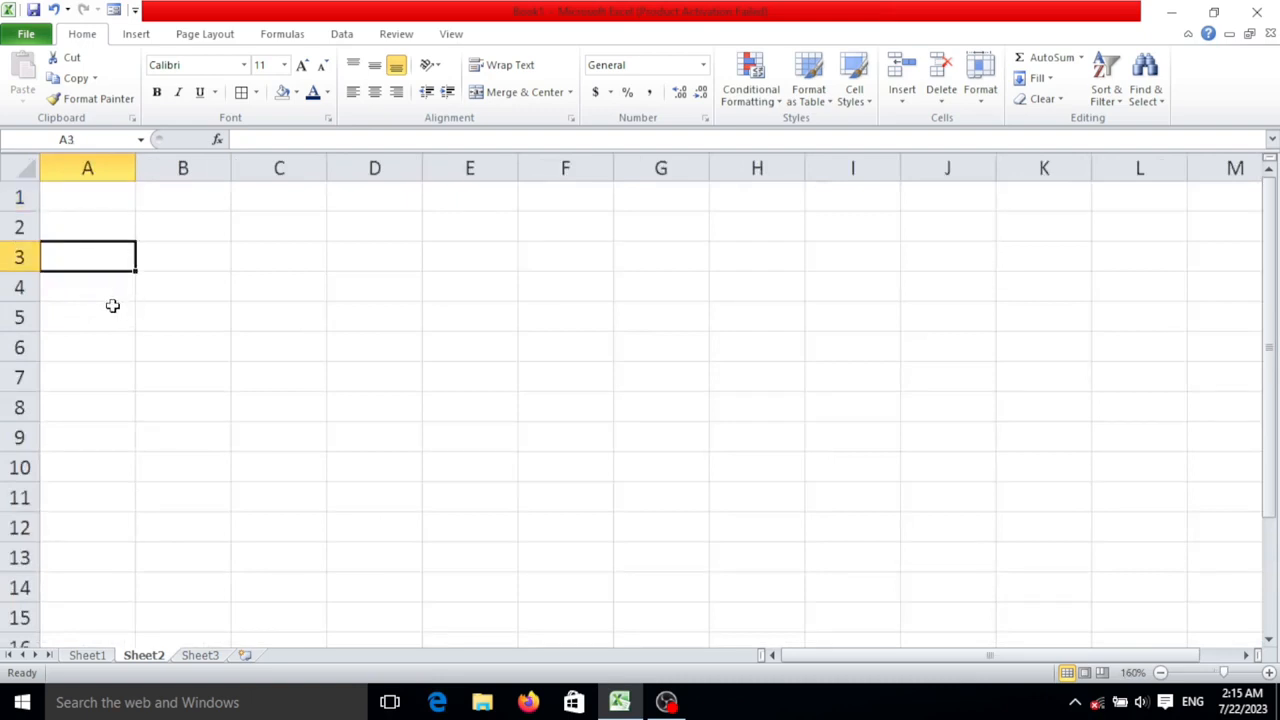
pyautogui.write('Sr')
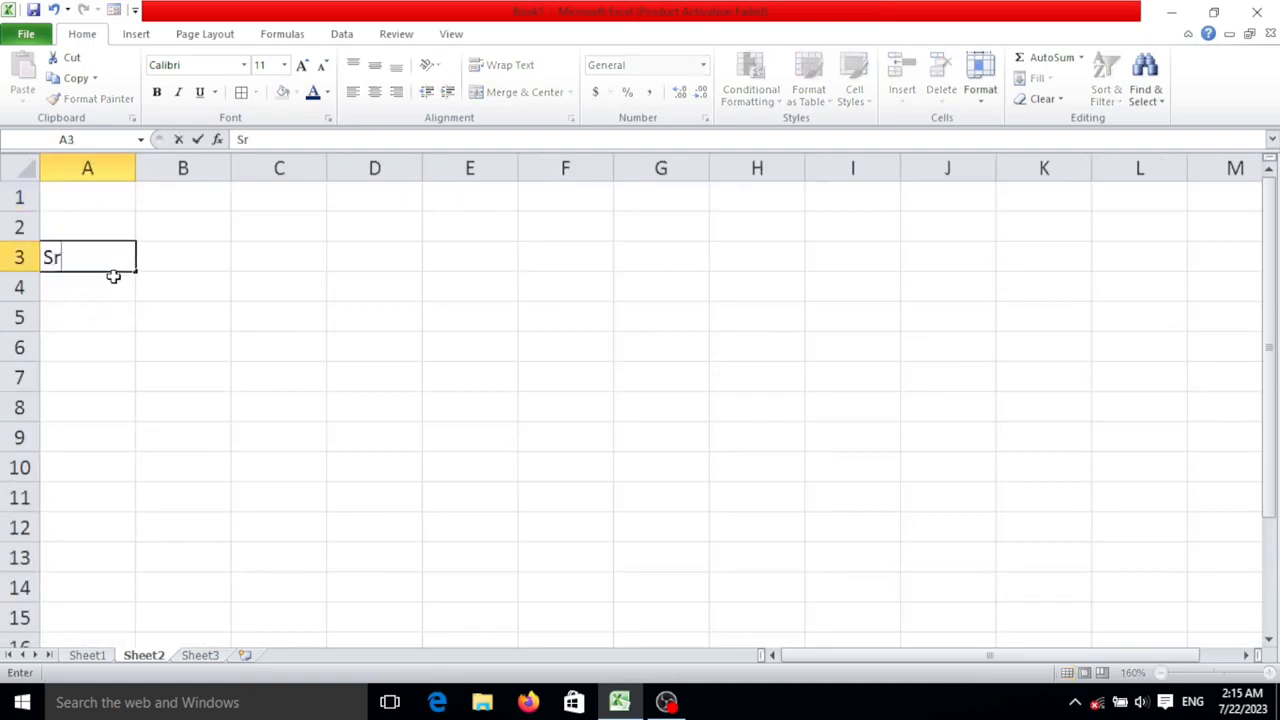
pyautogui.write(' O')
pyautogui.press('BackSpace')
pyautogui.write('n')
pyautogui.press('BackSpace')
pyautogui.write('No.')
pyautogui.press('Tab')
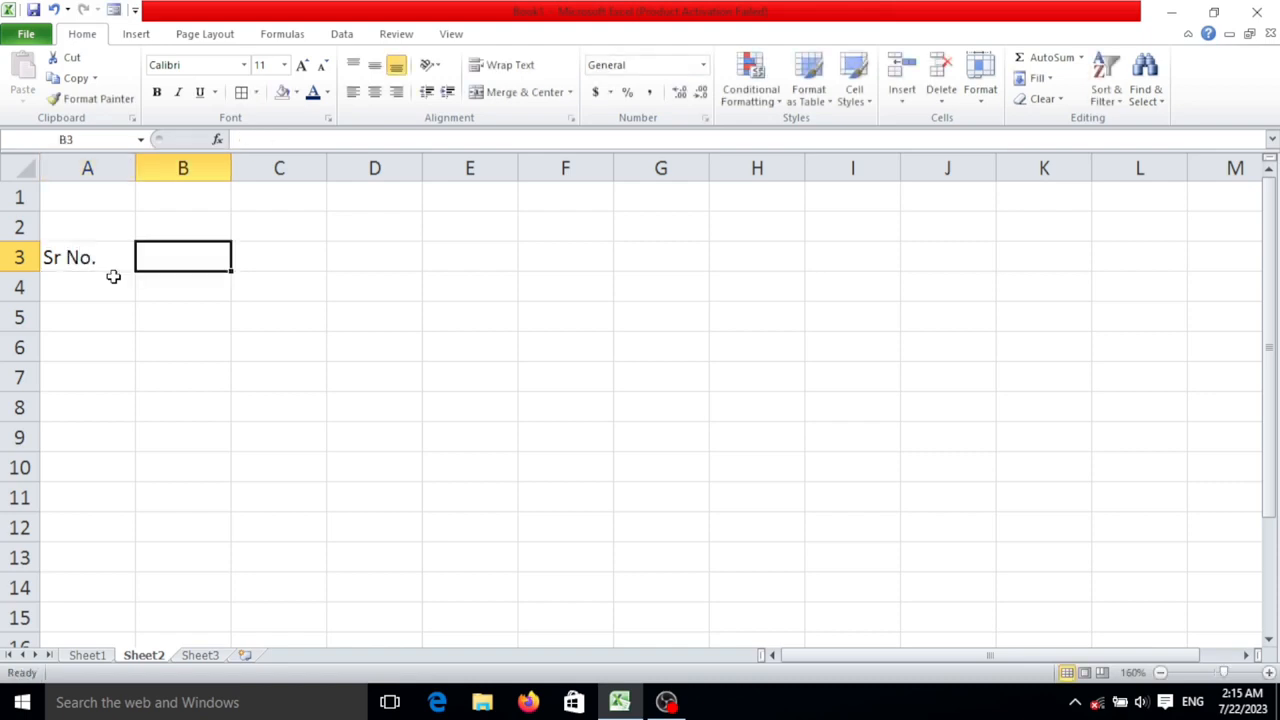
# - Enter the headers "Client Name" in cell B3 and "Loan Type" in cell C3
pyautogui.write('Client ')
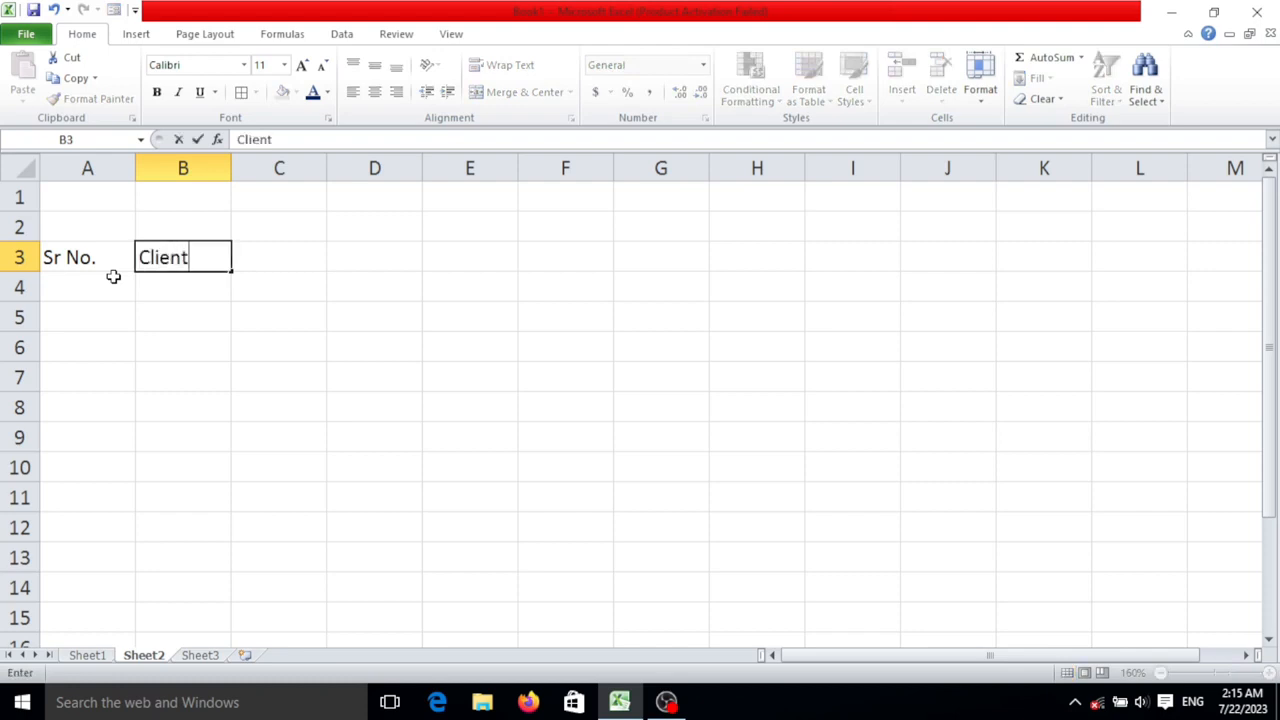
pyautogui.write('Name')
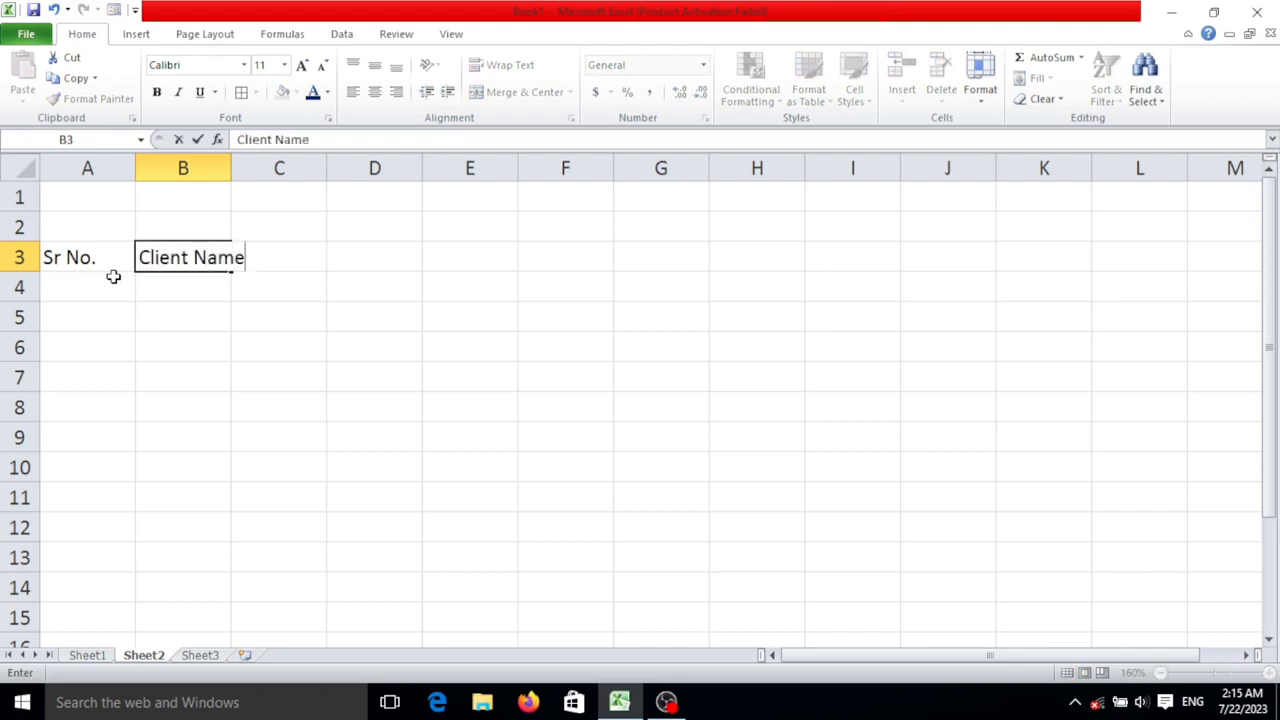
pyautogui.press('Tab')
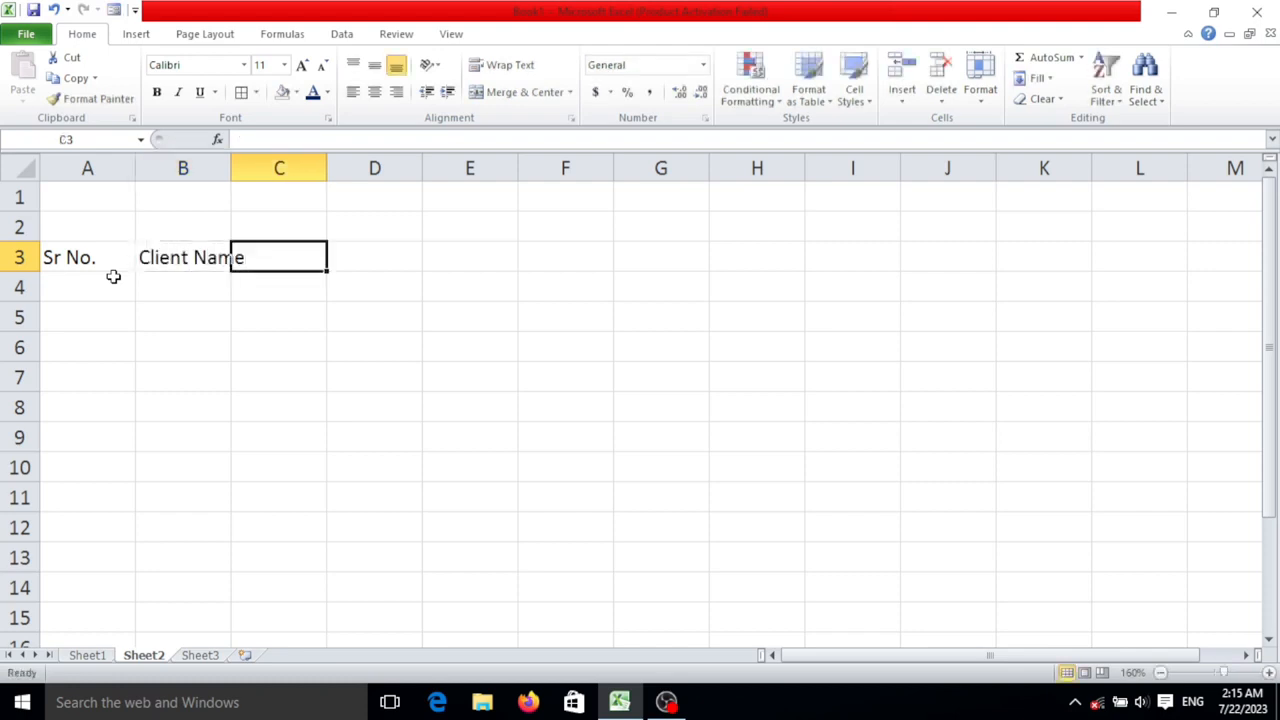
pyautogui.write('Loan ')
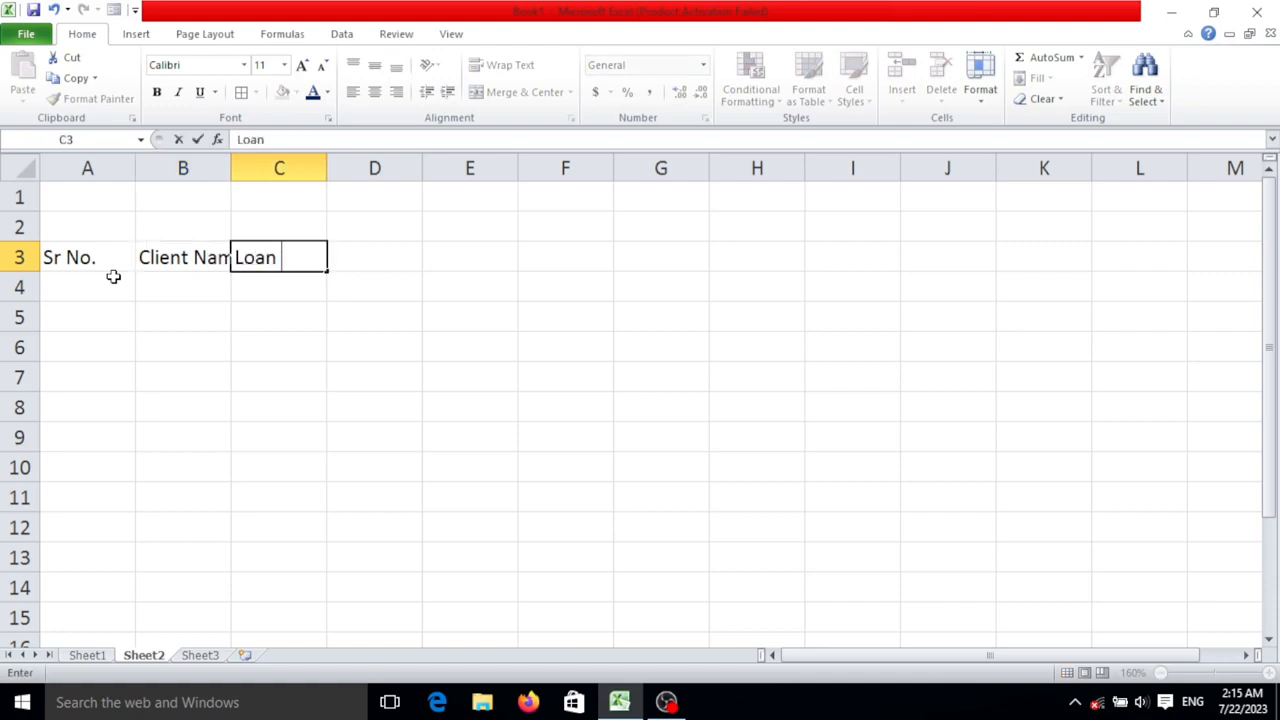
pyautogui.write('Tyop')
pyautogui.press('BackSpace')
pyautogui.press('BackSpace')
pyautogui.write('pe')
pyautogui.press('Tab')
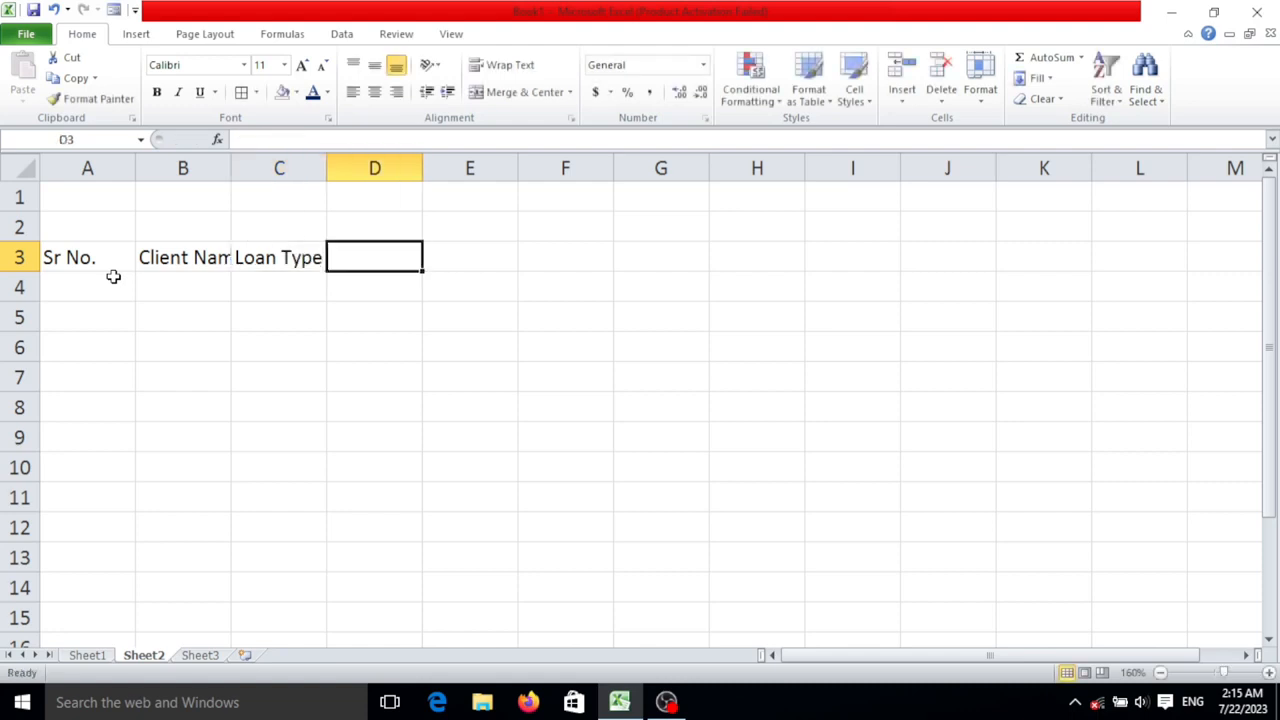
# - Enter the header "Loan Amt." in cell D3, following the Loan Type column
pyautogui.write('Lo')
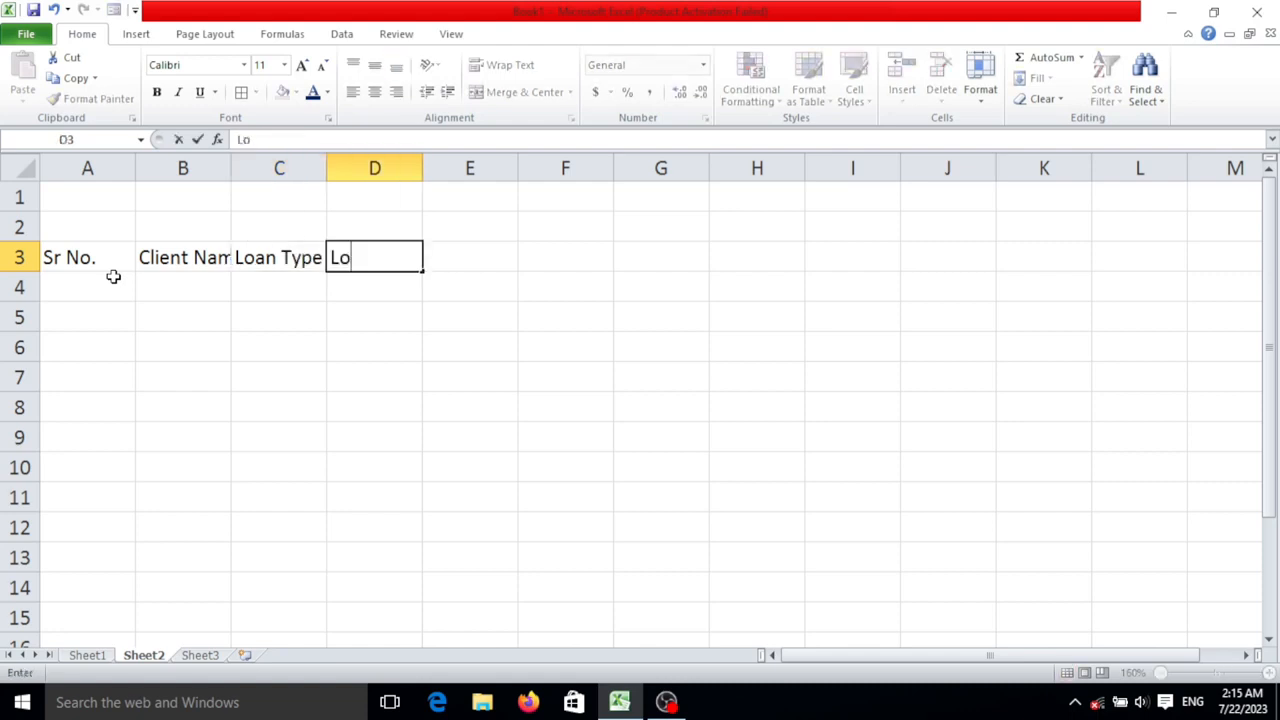
pyautogui.write('an Ami')
pyautogui.press('BackSpace')
pyautogui.write('r')
pyautogui.press('BackSpace')
pyautogui.write('t')
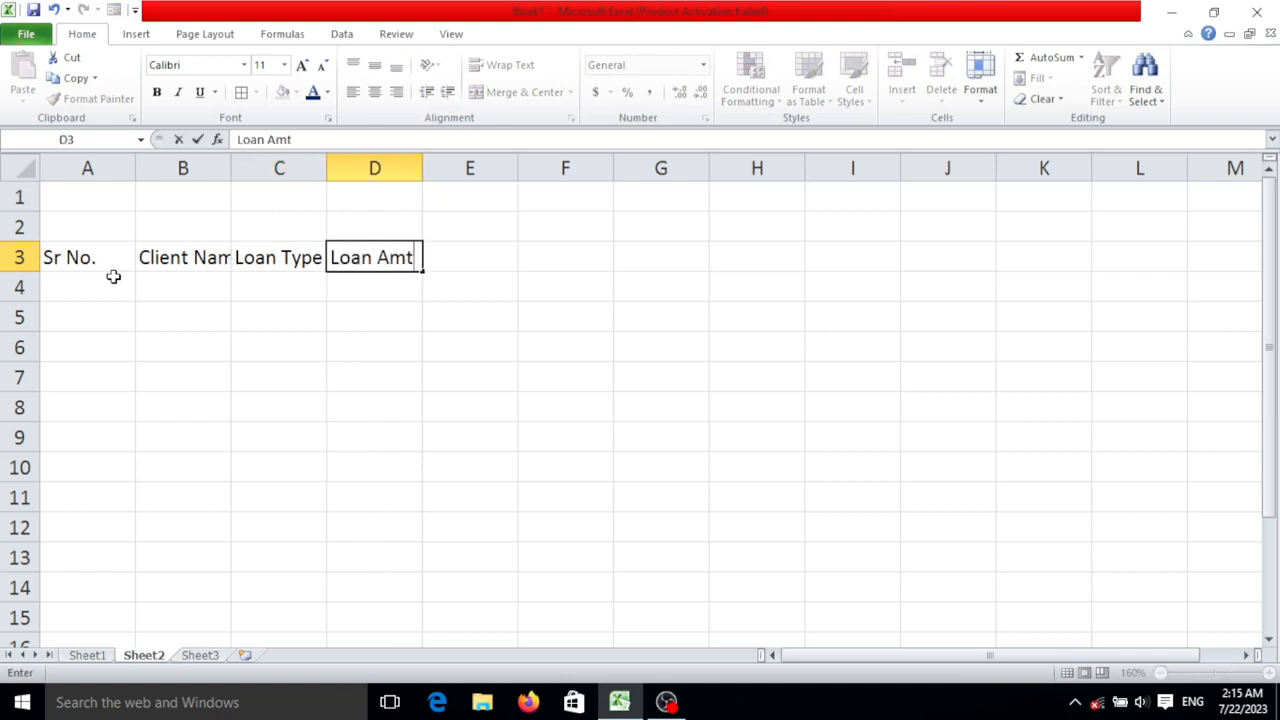
pyautogui.write('.')
pyautogui.press('Tab')
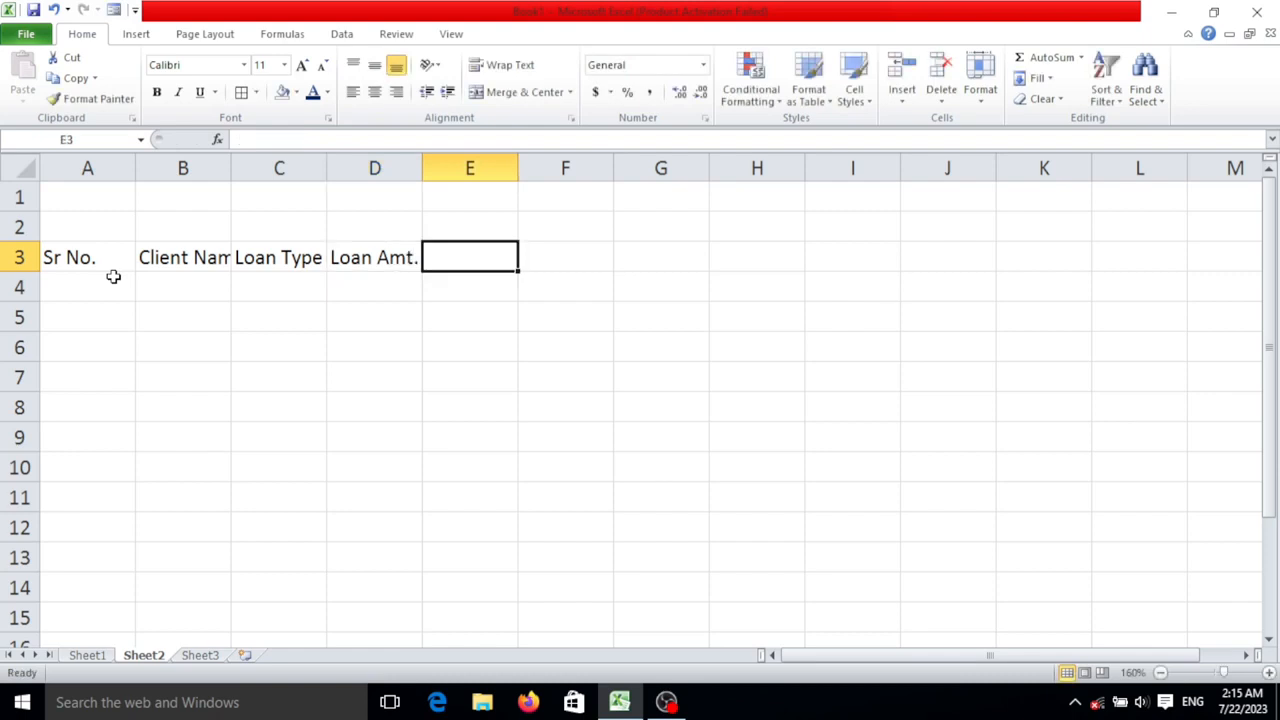
# - Enter the header "Rate of Interest" in cell E3 of the header row
pyautogui.write('Rat')
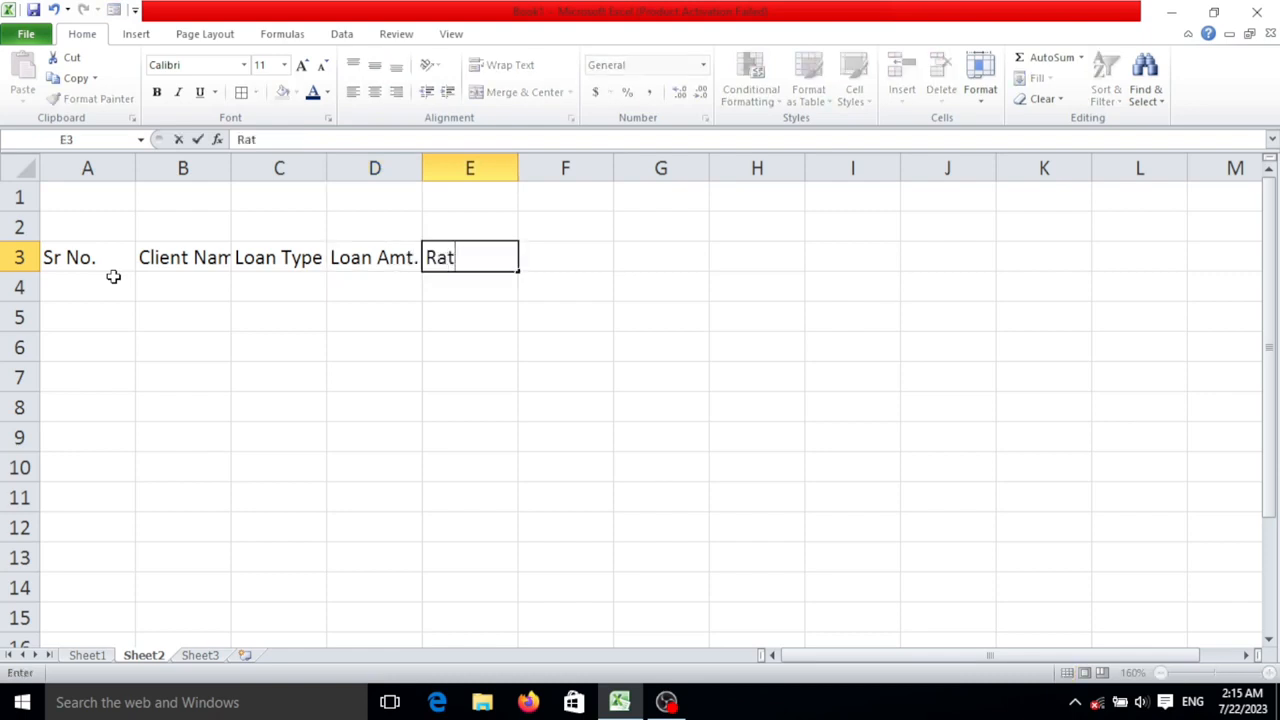
pyautogui.write('e of In')
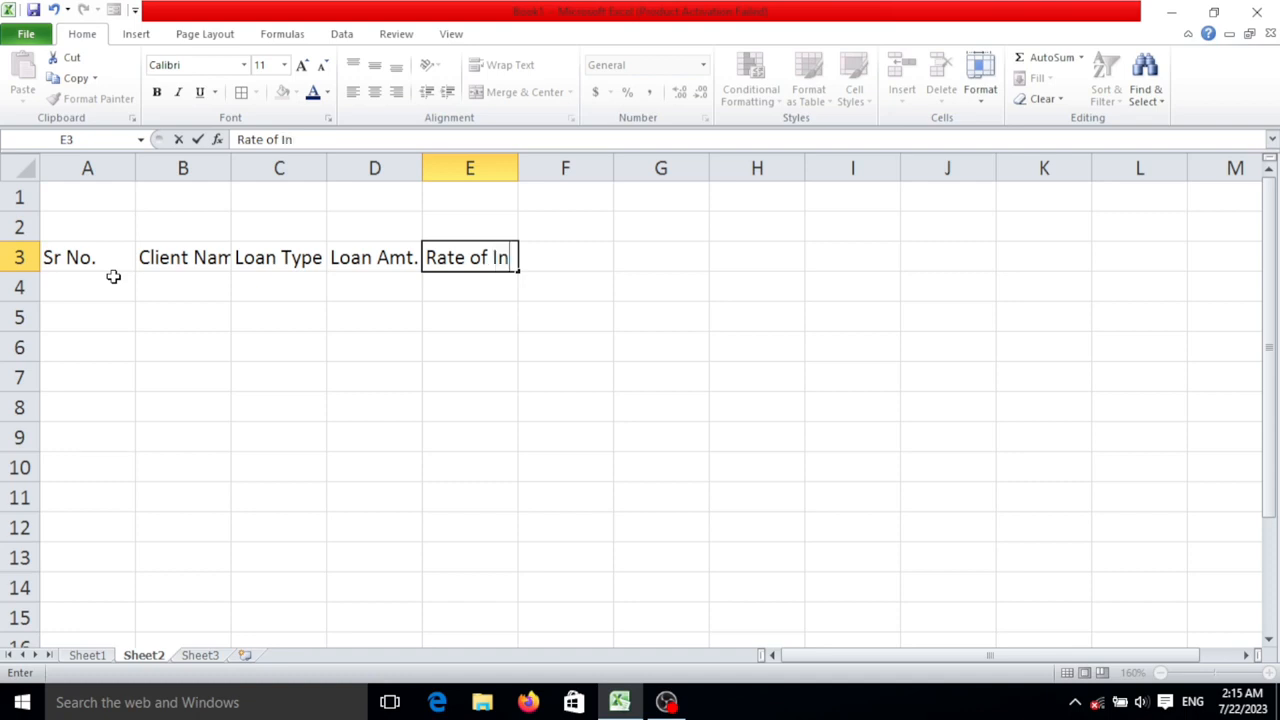
pyautogui.write('terest')
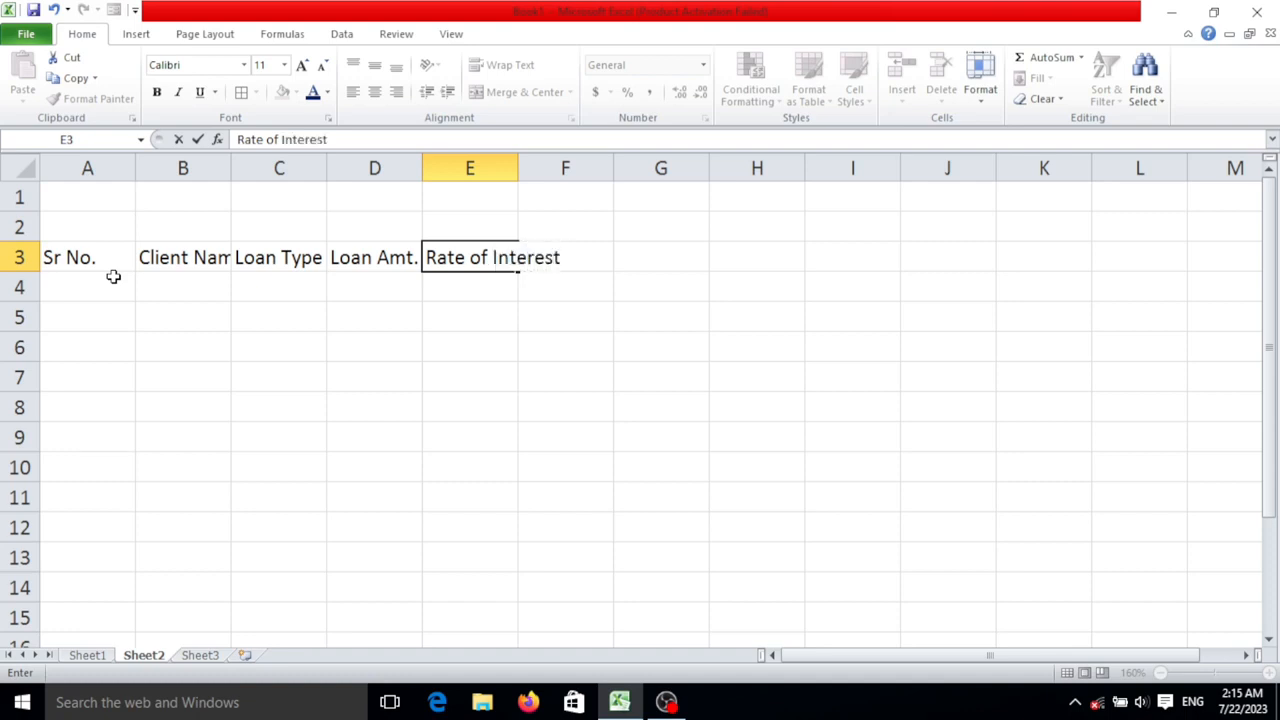
pyautogui.press('Tab')
# - Enter the header "Duration" in cell F3, following the interest rate column
pyautogui.write('Duratoi')
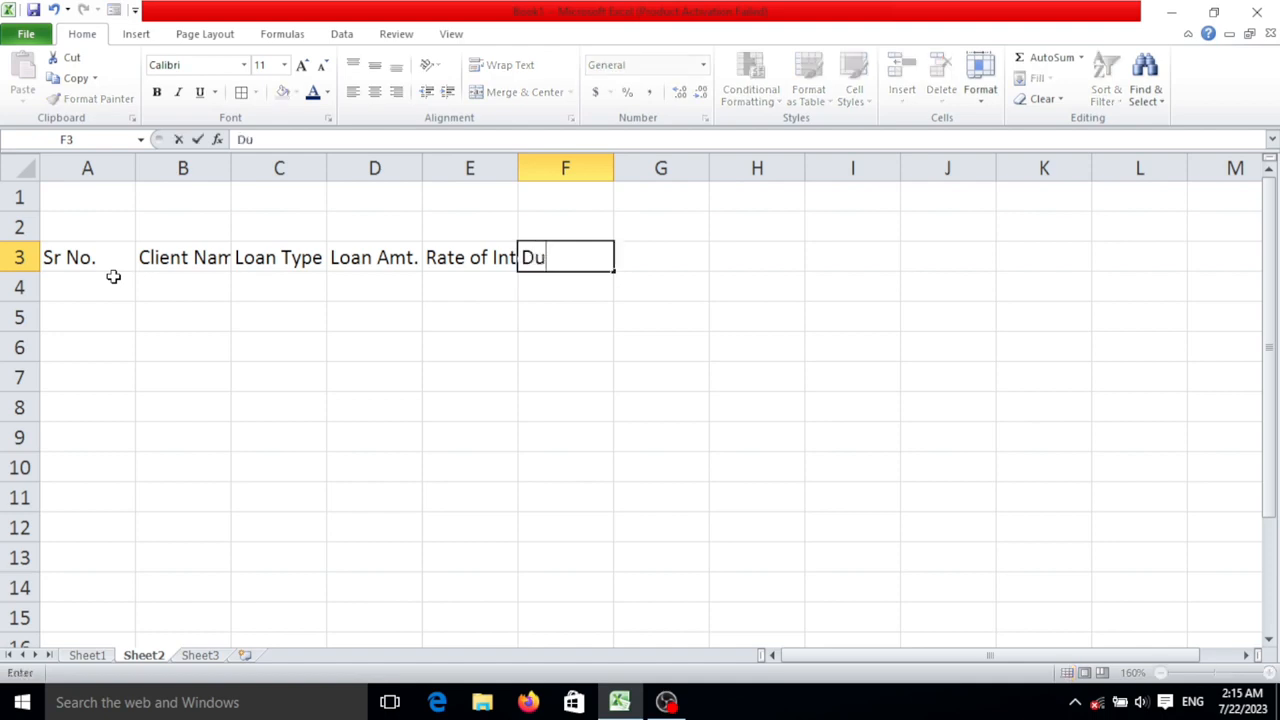
pyautogui.press('BackSpace')
pyautogui.press('BackSpace')
pyautogui.write('iom')
pyautogui.press('BackSpace')
pyautogui.write('n')
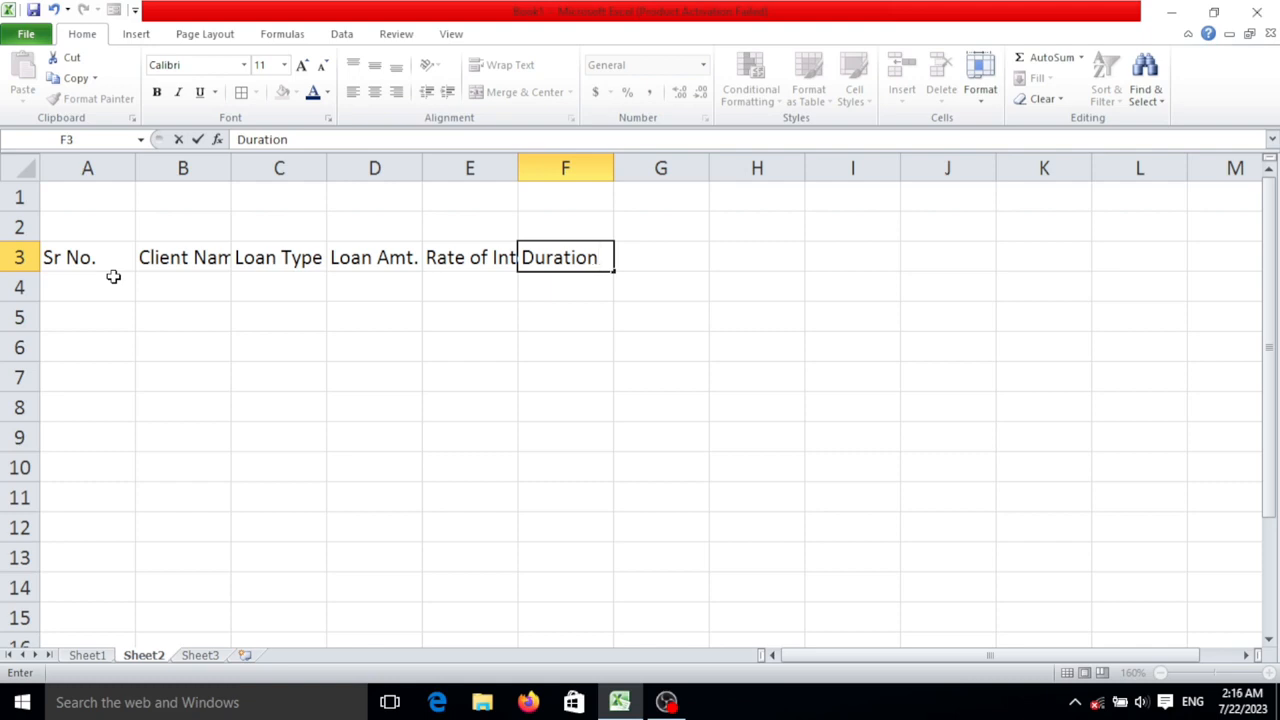
pyautogui.press('Tab')
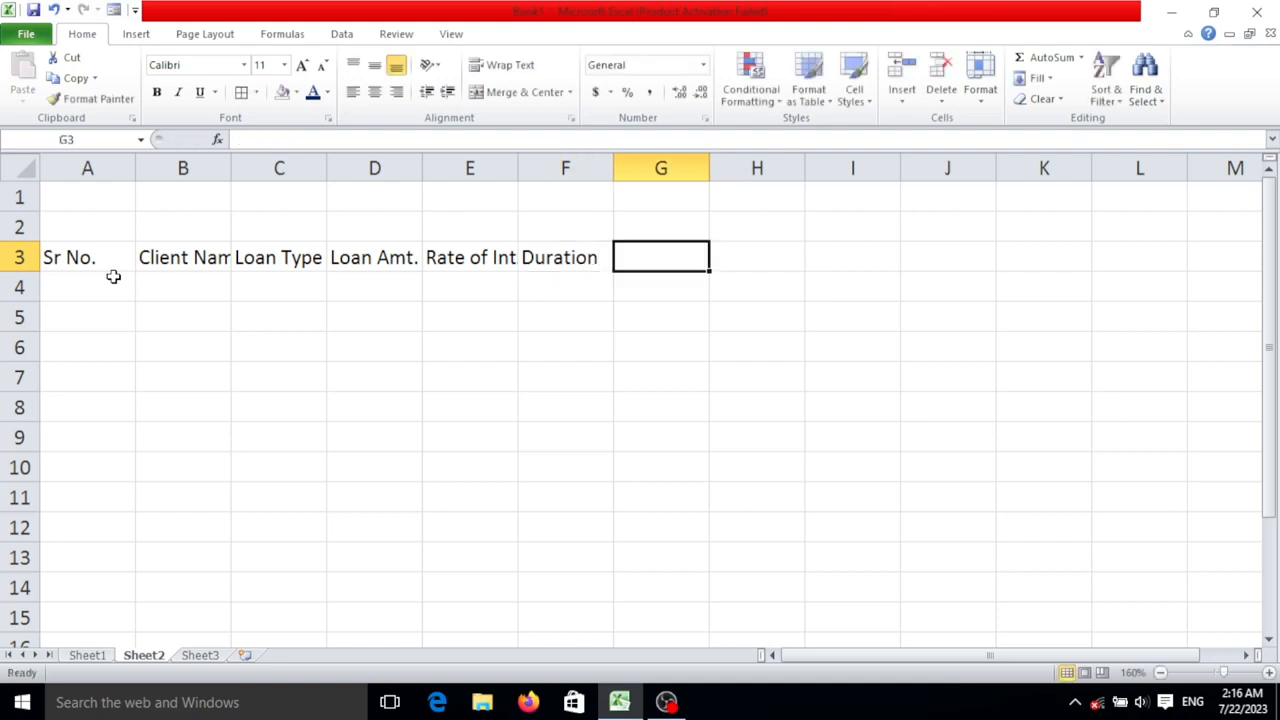
# - Enter the headers "EMI" in cell G3 and "Total Amt." in cell H3
pyautogui.write('EMI')
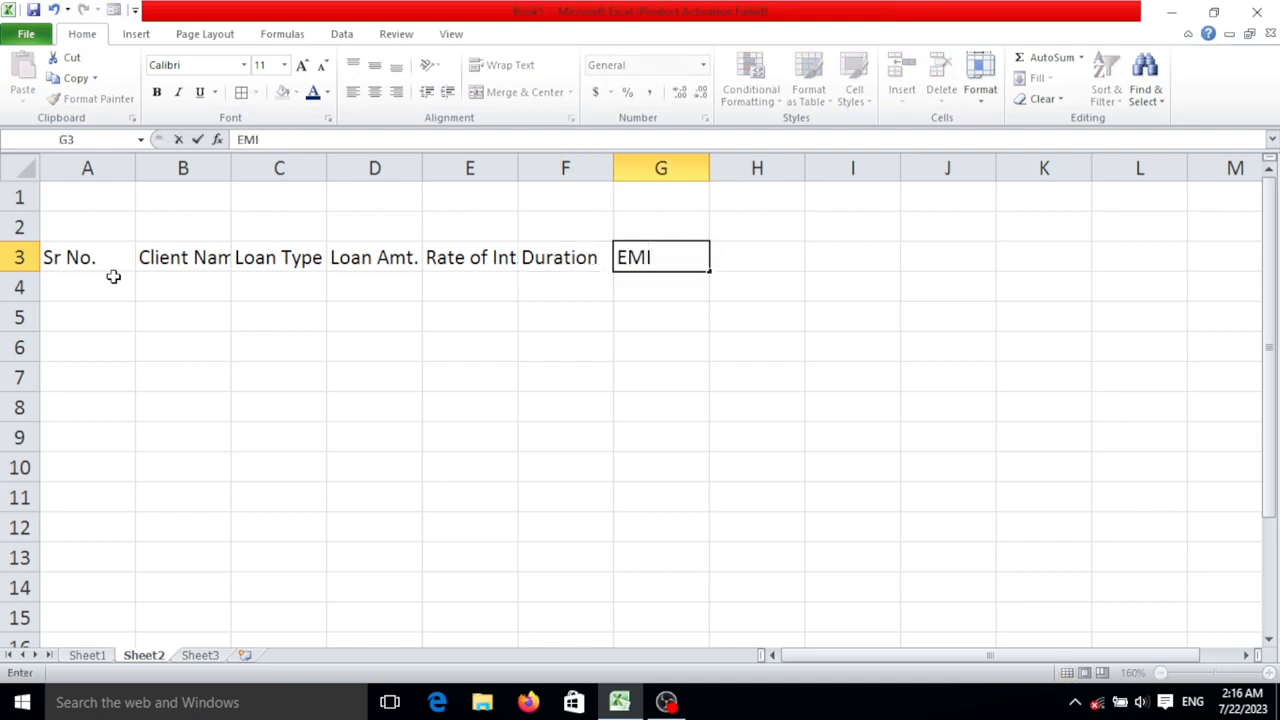
pyautogui.press('Tab')
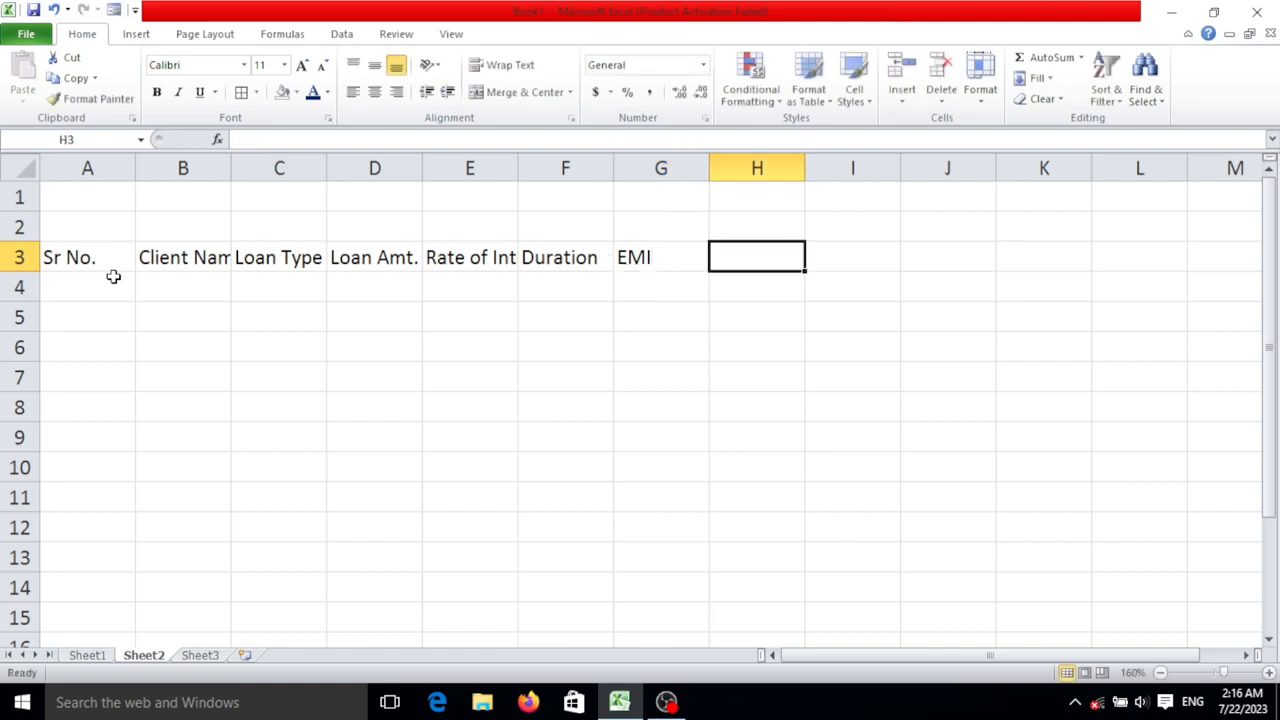
pyautogui.write('Total')
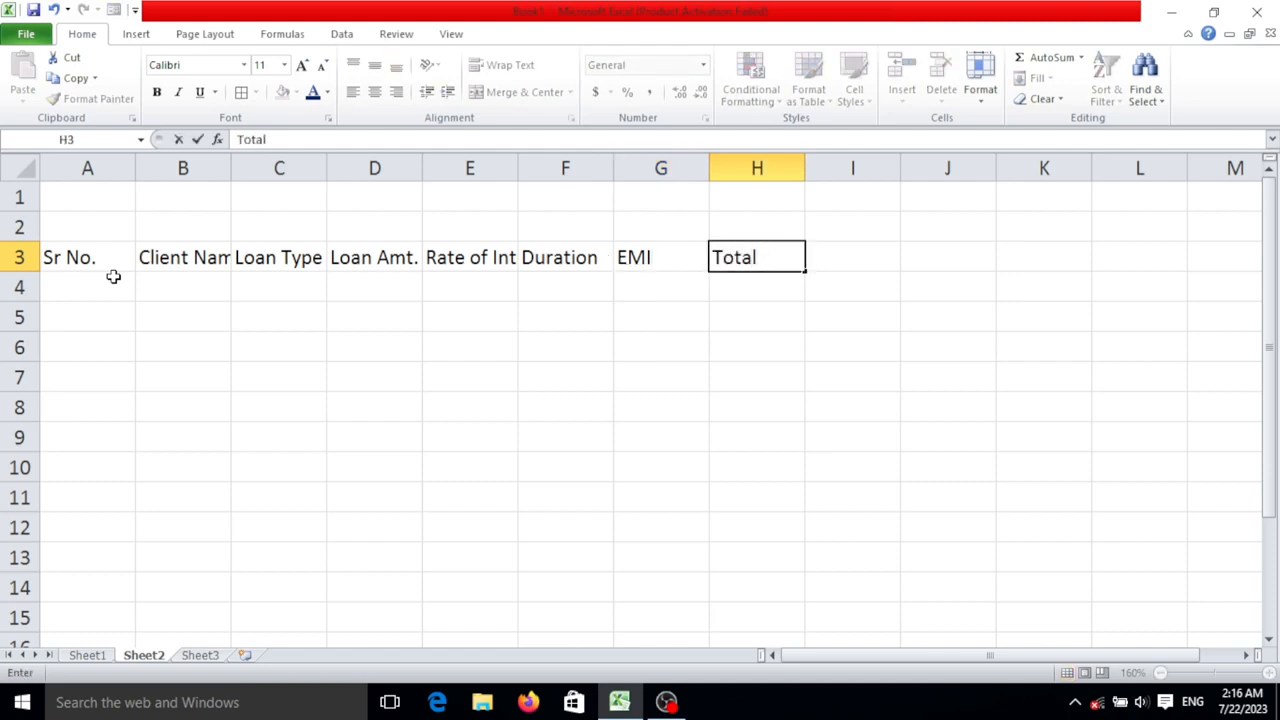
pyautogui.write(' Amt.')
pyautogui.press('Tab')
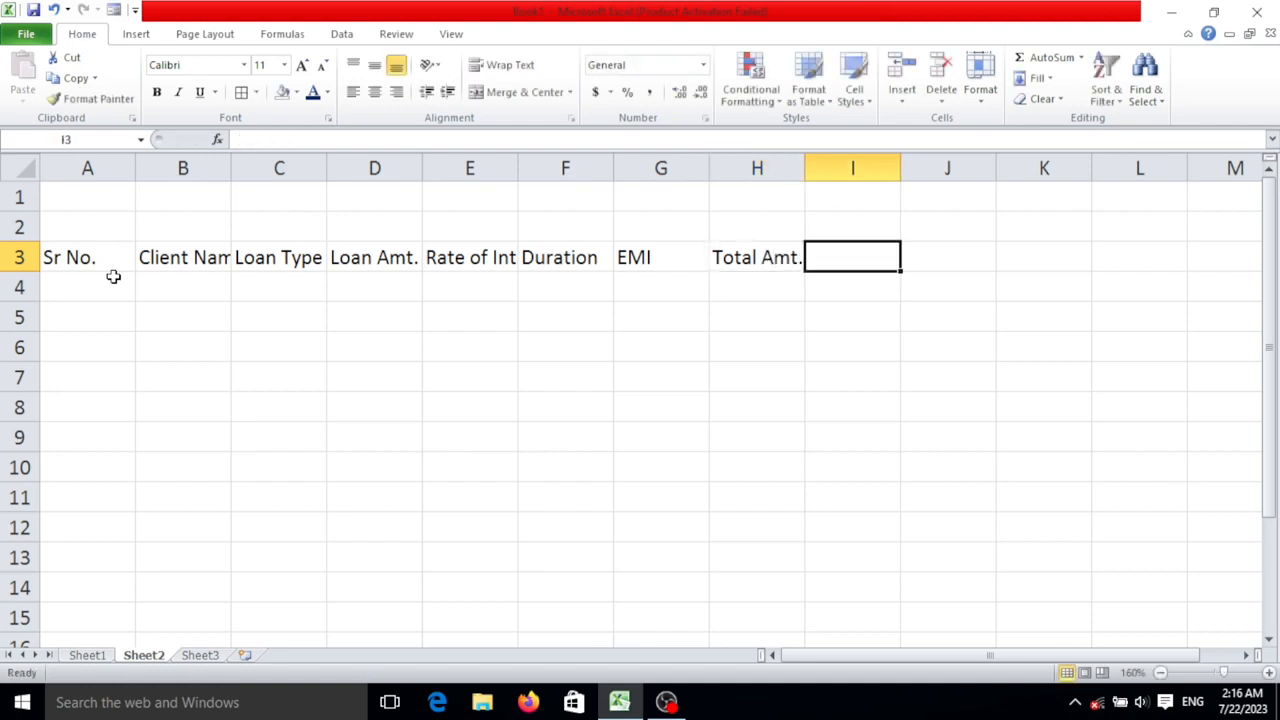
# - Enter the final column header "Interest" in cell I3 to complete the header row
pyautogui.write('Itenmre')
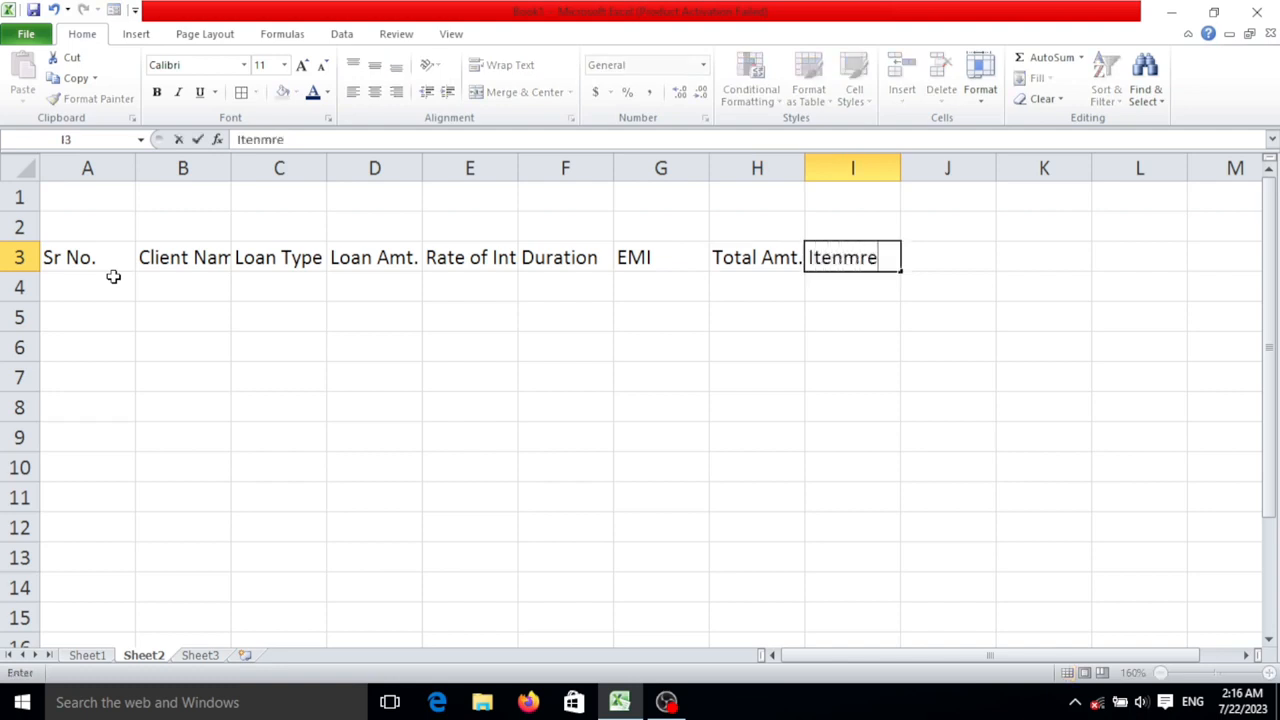
pyautogui.press('BackSpace')
pyautogui.press('BackSpace')
pyautogui.press('BackSpace')
pyautogui.press('BackSpace')
pyautogui.press('BackSpace')
pyautogui.press('BackSpace')
pyautogui.press('BackSpace')
pyautogui.write('Innnnnnnn')
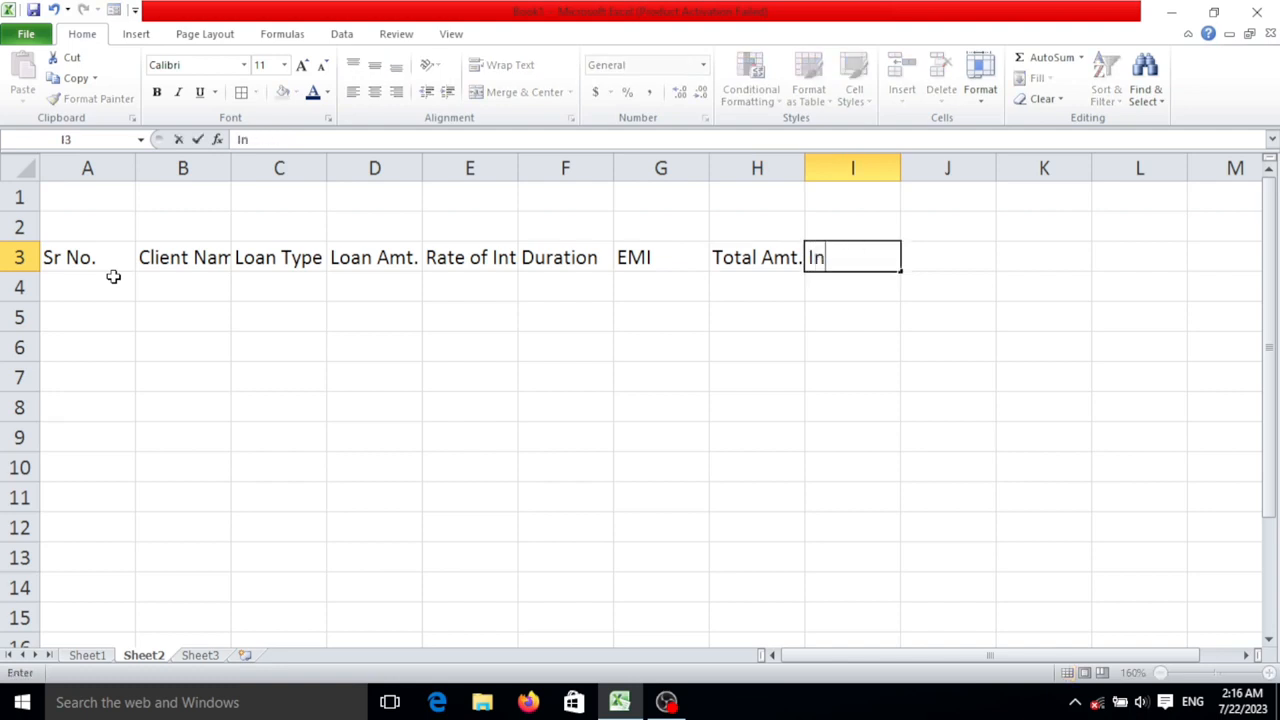
pyautogui.press('BackSpace')
pyautogui.press('BackSpace')
pyautogui.press('BackSpace')
pyautogui.press('BackSpace')
pyautogui.press('BackSpace')
pyautogui.press('BackSpace')
pyautogui.press('BackSpace')
pyautogui.write('terest')
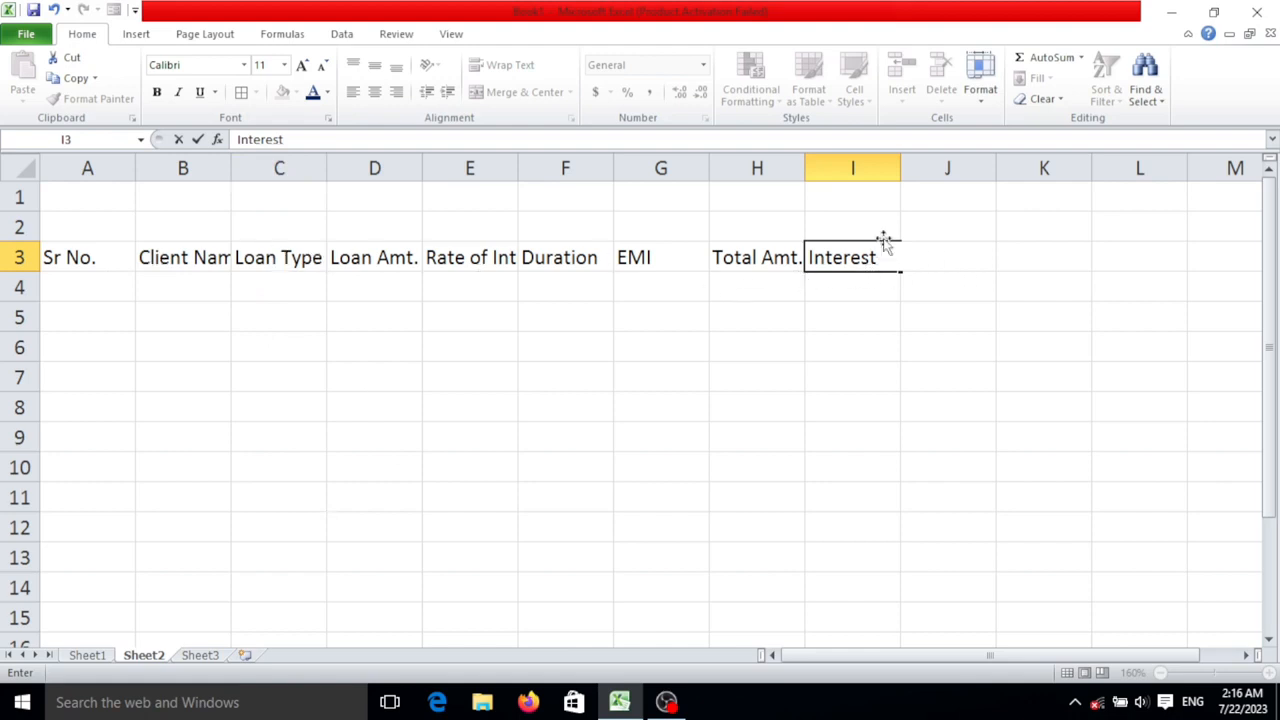
pyautogui.press('Return')
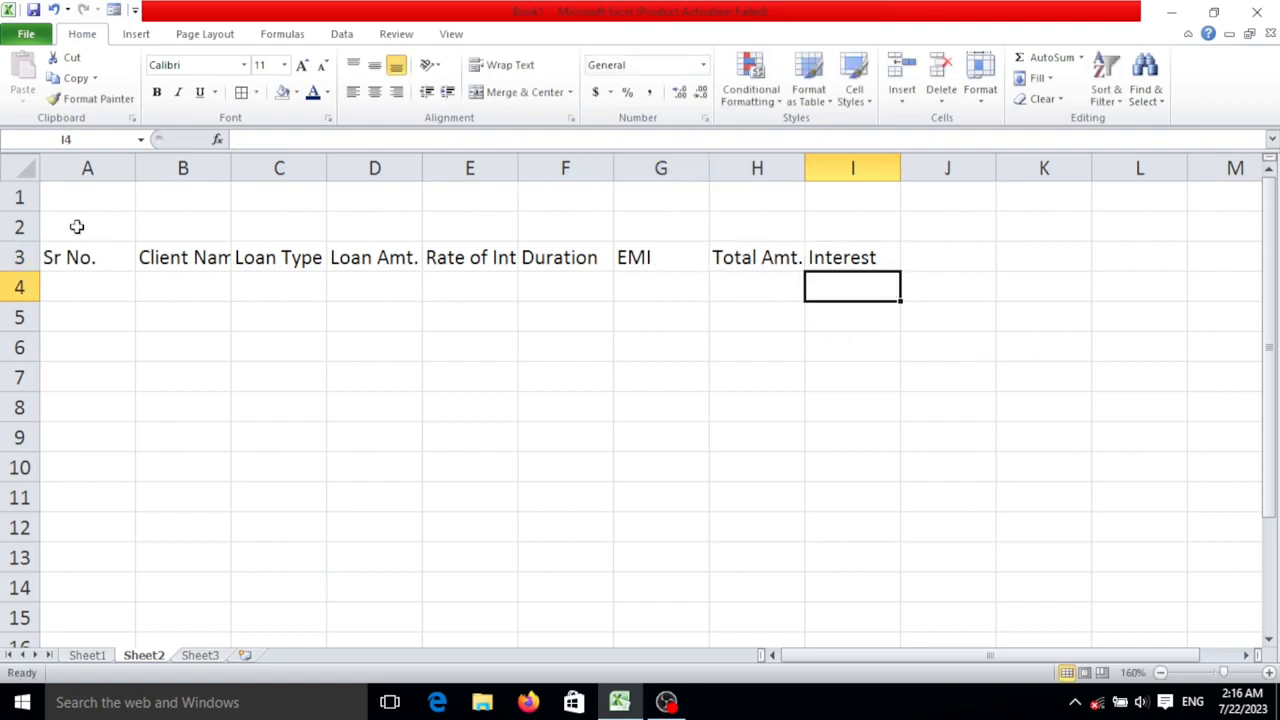
# - Merge and center cells A1:I2 above the headers and enter the title "Bank Loan Data" in them
pyautogui.moveTo(94, 197); pyautogui.dragTo(843, 229)
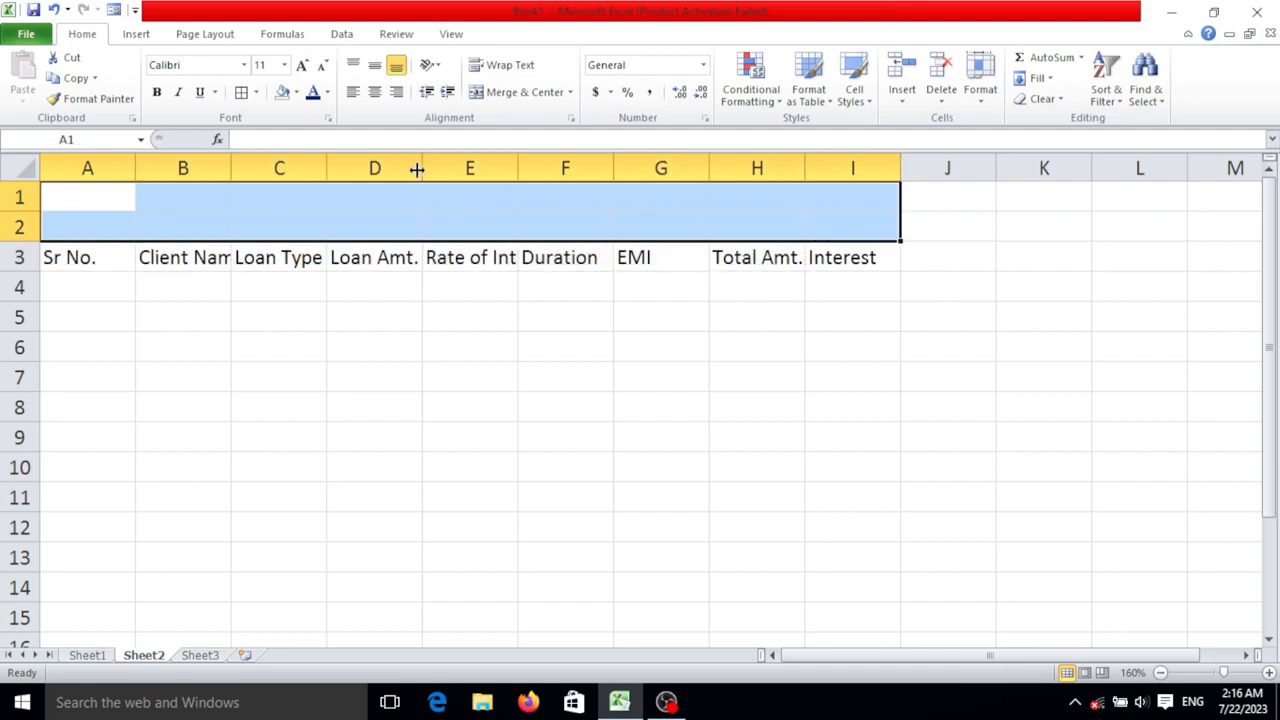
pyautogui.click(543, 91)
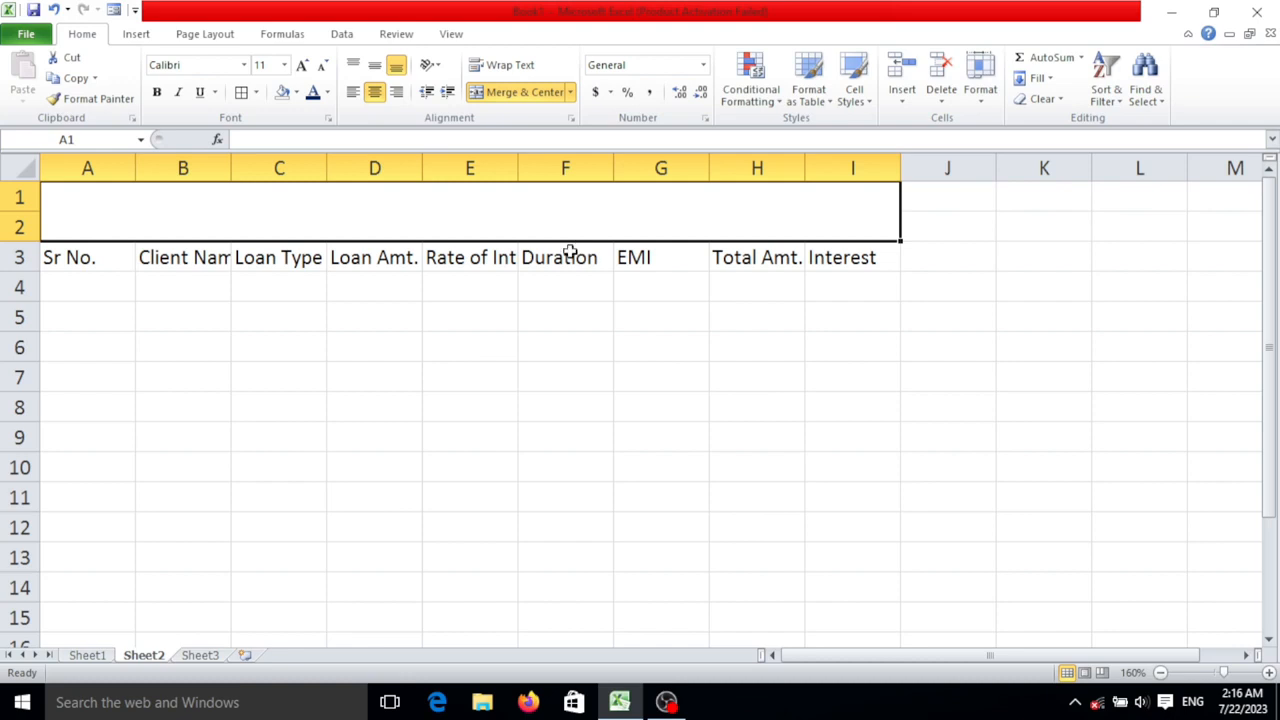
pyautogui.write('B')
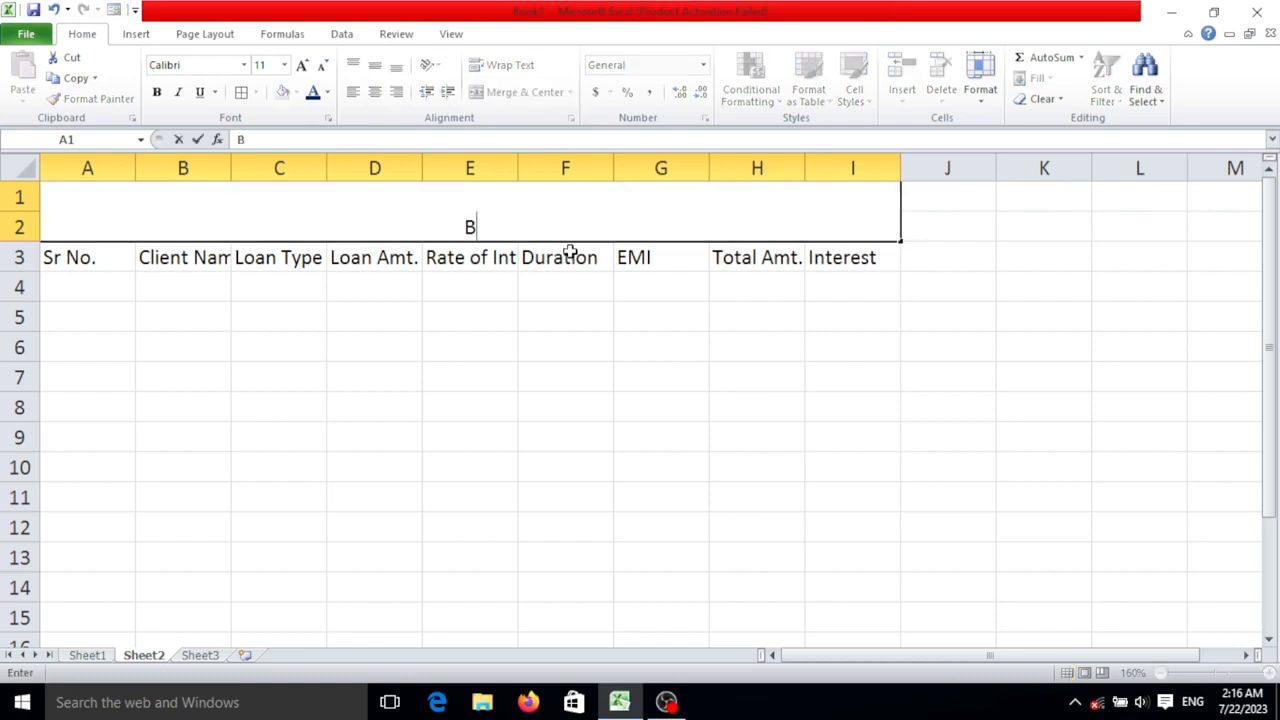
pyautogui.write('ank Loand')
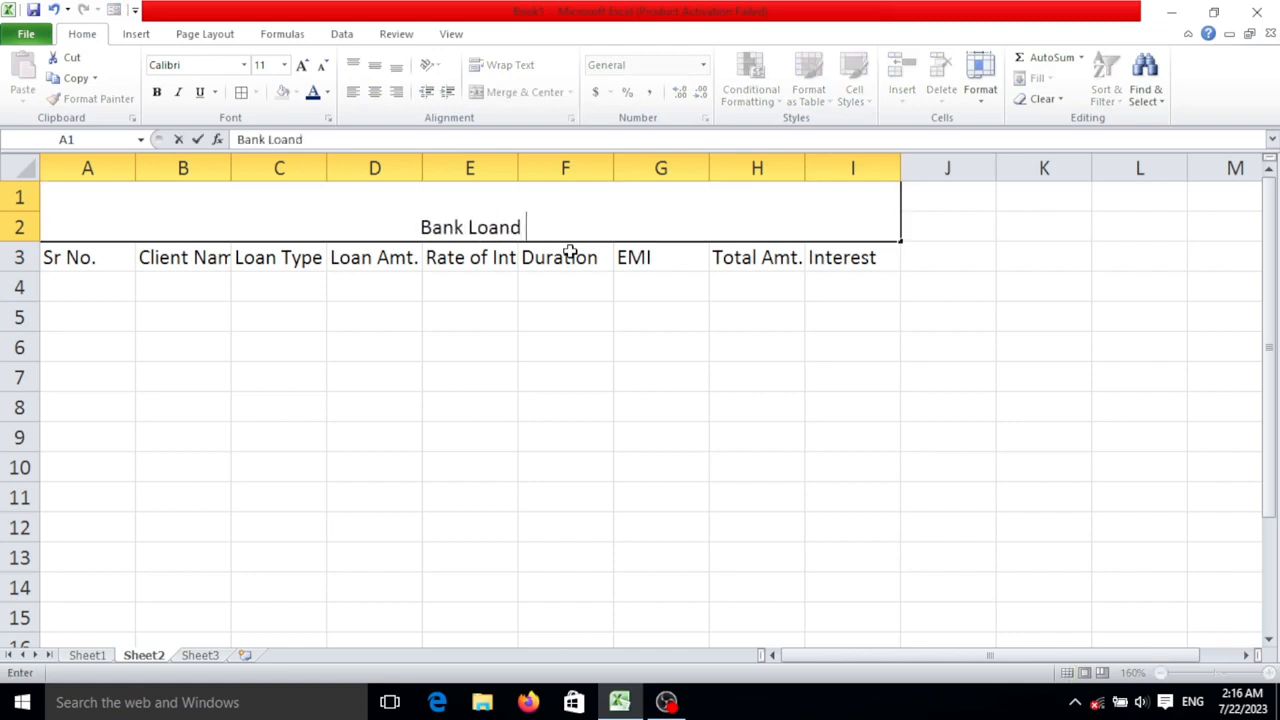
pyautogui.press('BackSpace')
pyautogui.write('Dat')
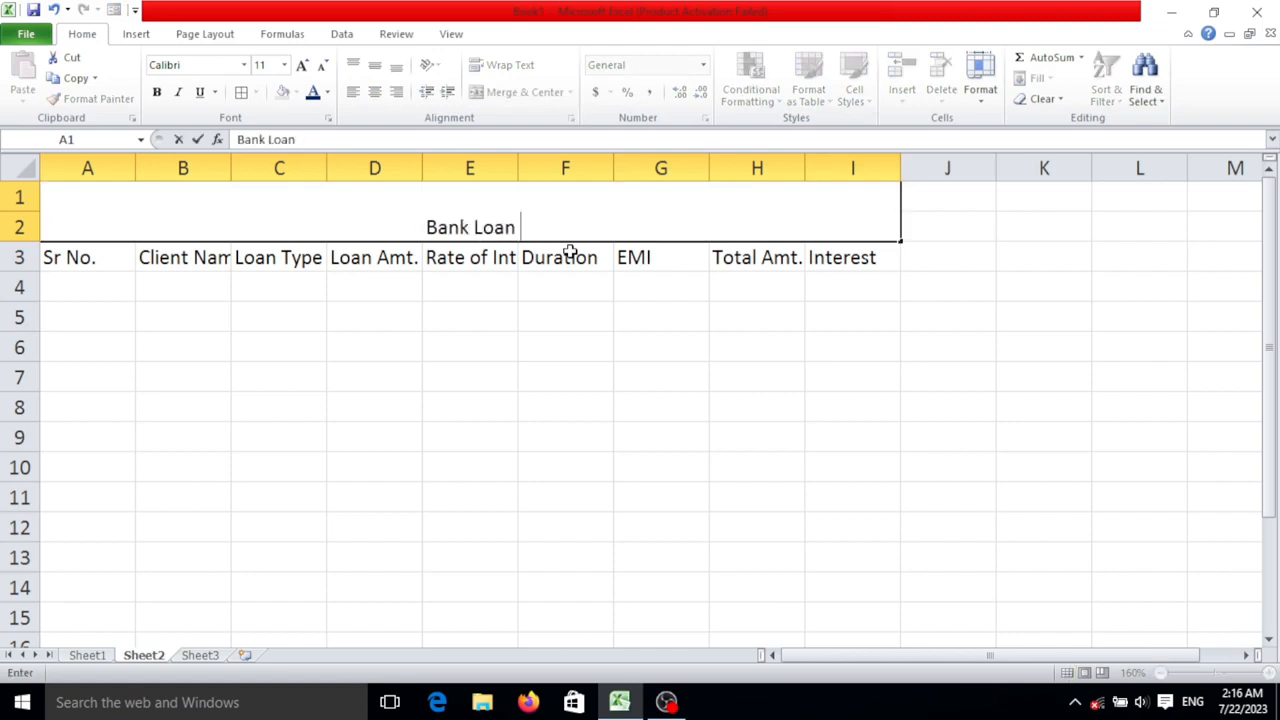
pyautogui.write('s')
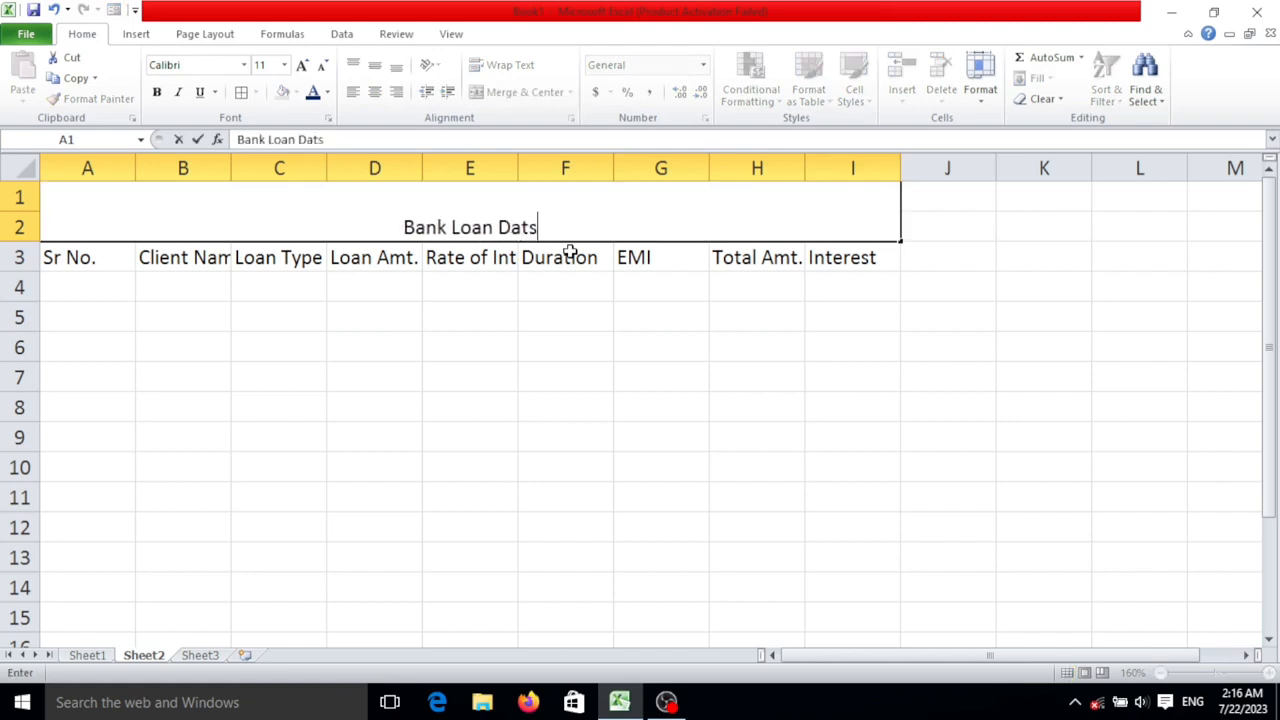
pyautogui.press('BackSpace')
pyautogui.write('a')
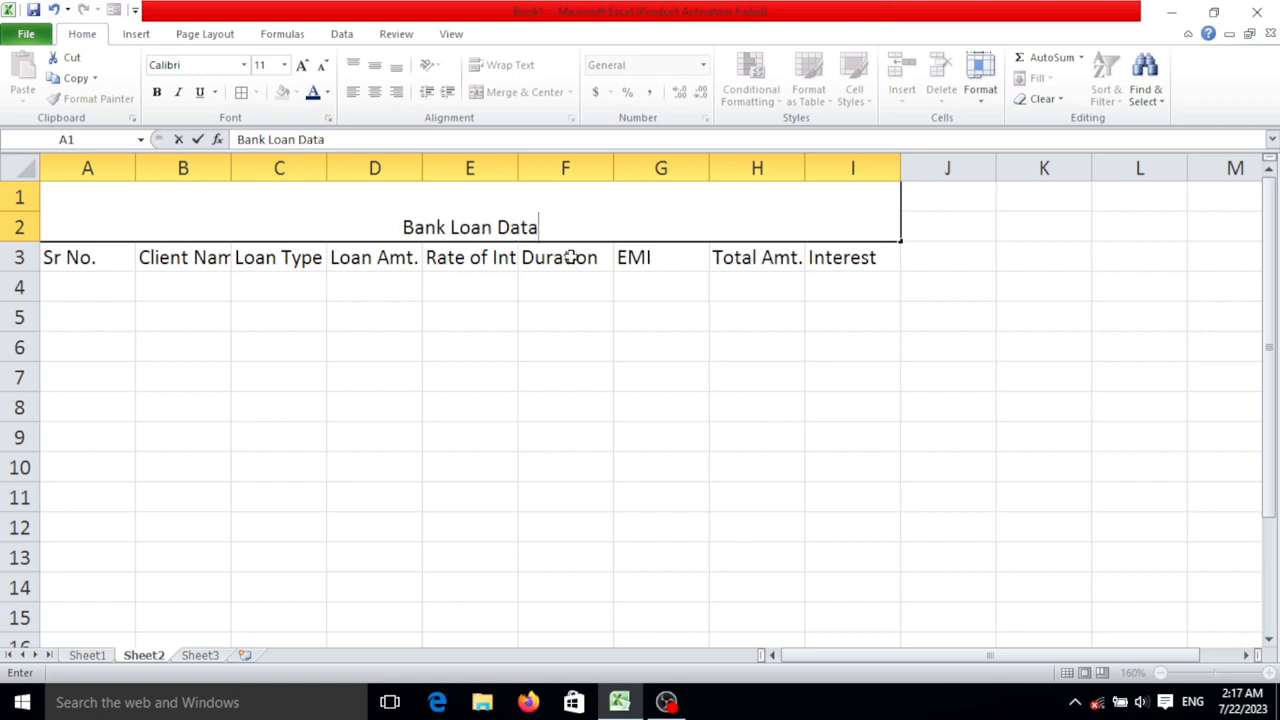
# - Make the "Bank Loan Data" title bold at font size 22 and middle-align it vertically in its merged cell
pyautogui.click(647, 367)
pyautogui.click(608, 197)
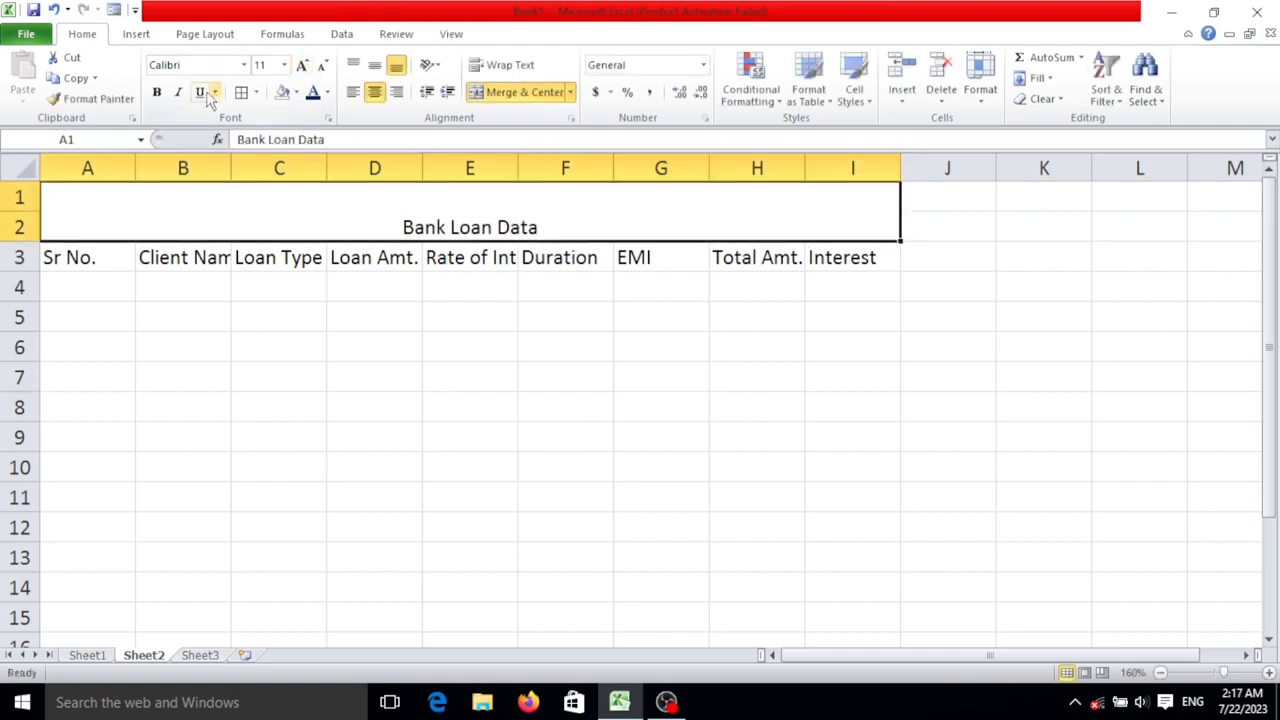
pyautogui.click(157, 94)
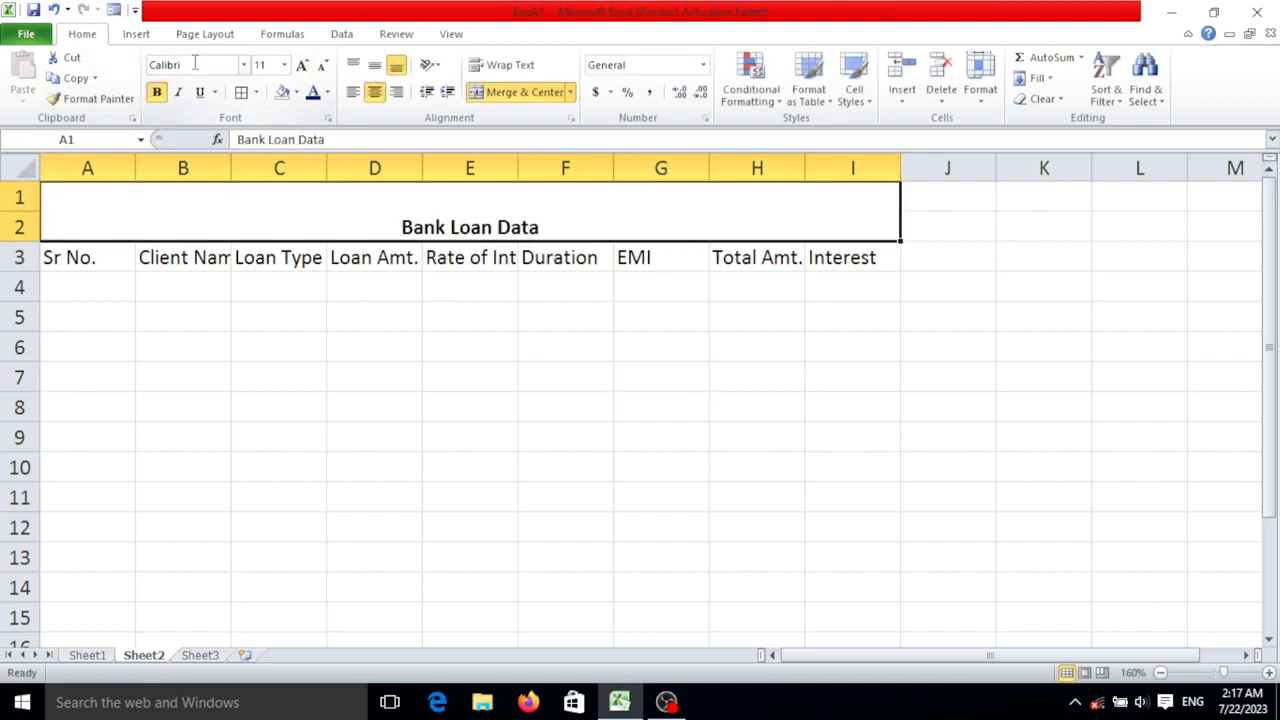
pyautogui.click(302, 65)
pyautogui.click(302, 65)
pyautogui.click(302, 65)
pyautogui.click(302, 65)
pyautogui.click(302, 65)
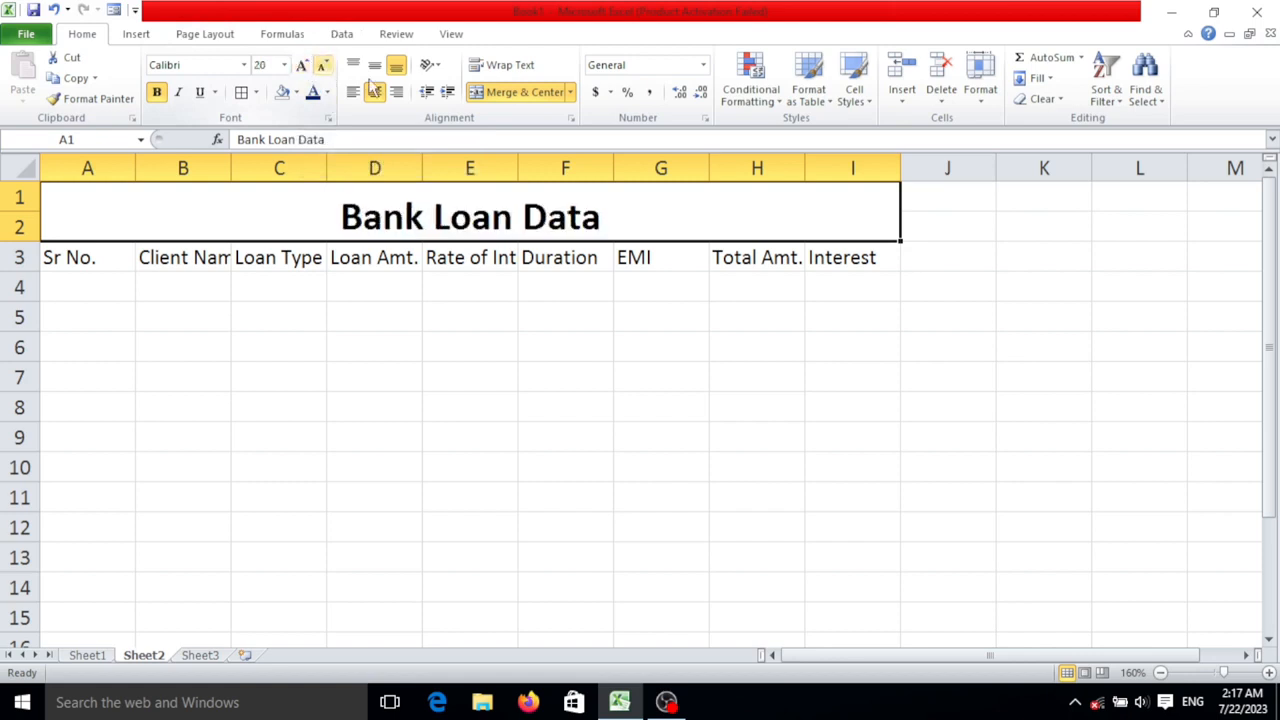
pyautogui.click(302, 65)
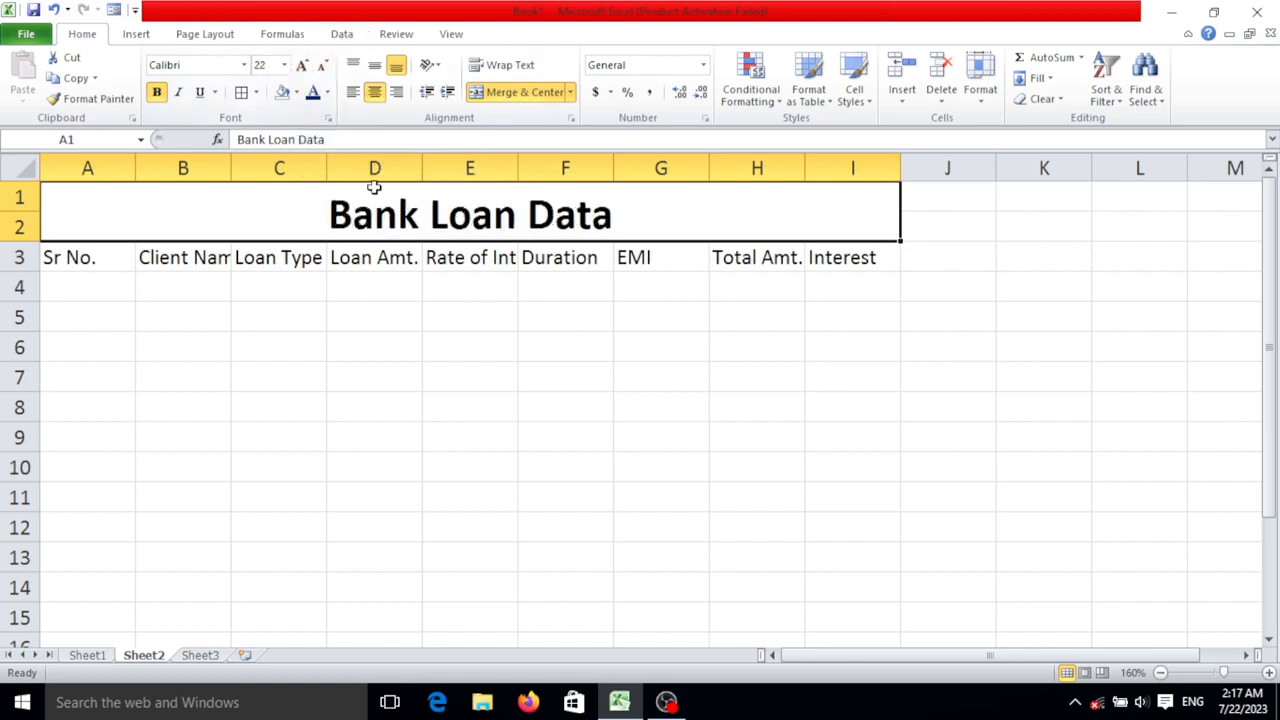
pyautogui.click(374, 67)
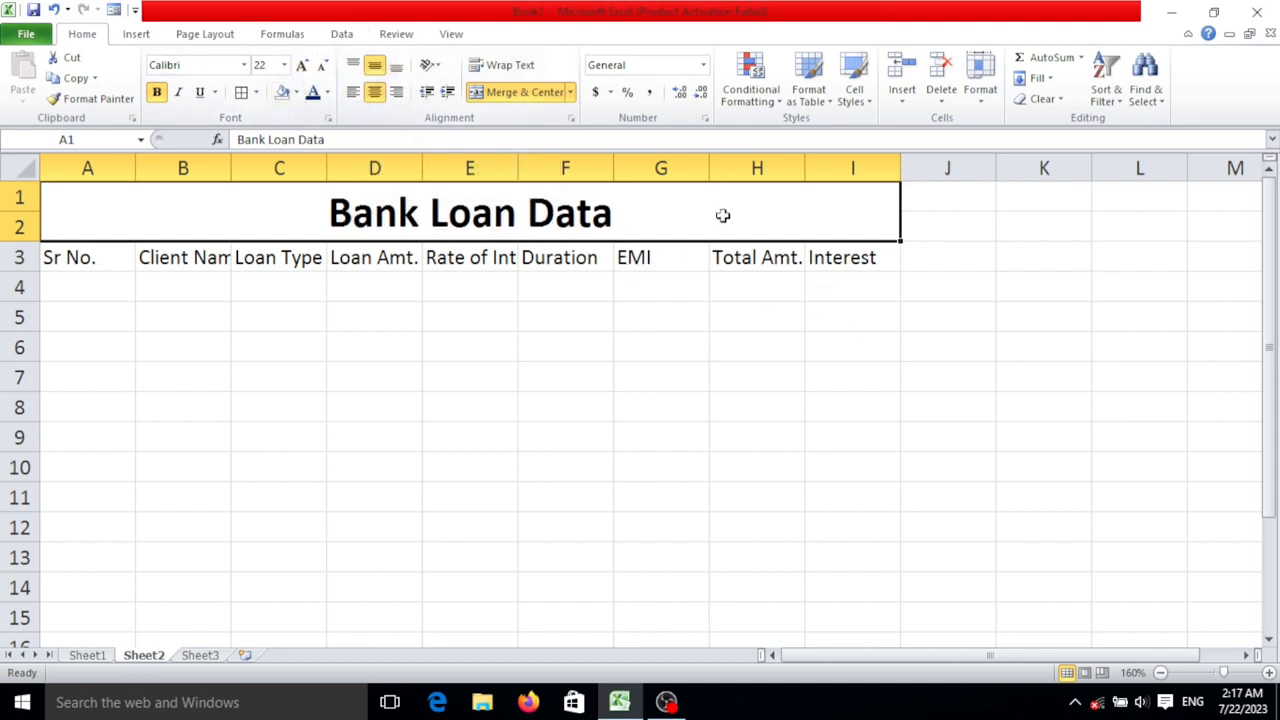
# - Fill the merged title cell with dark red and change its text colour to white
pyautogui.click(296, 92)
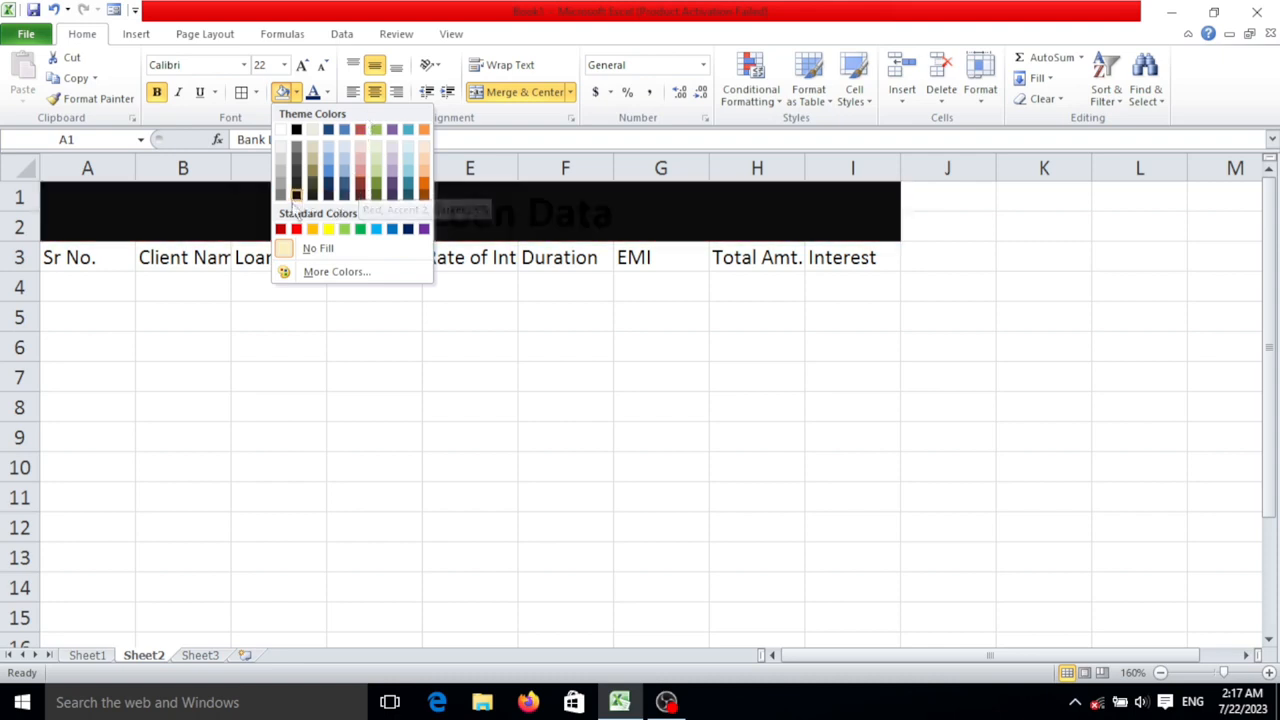
pyautogui.click(281, 229)
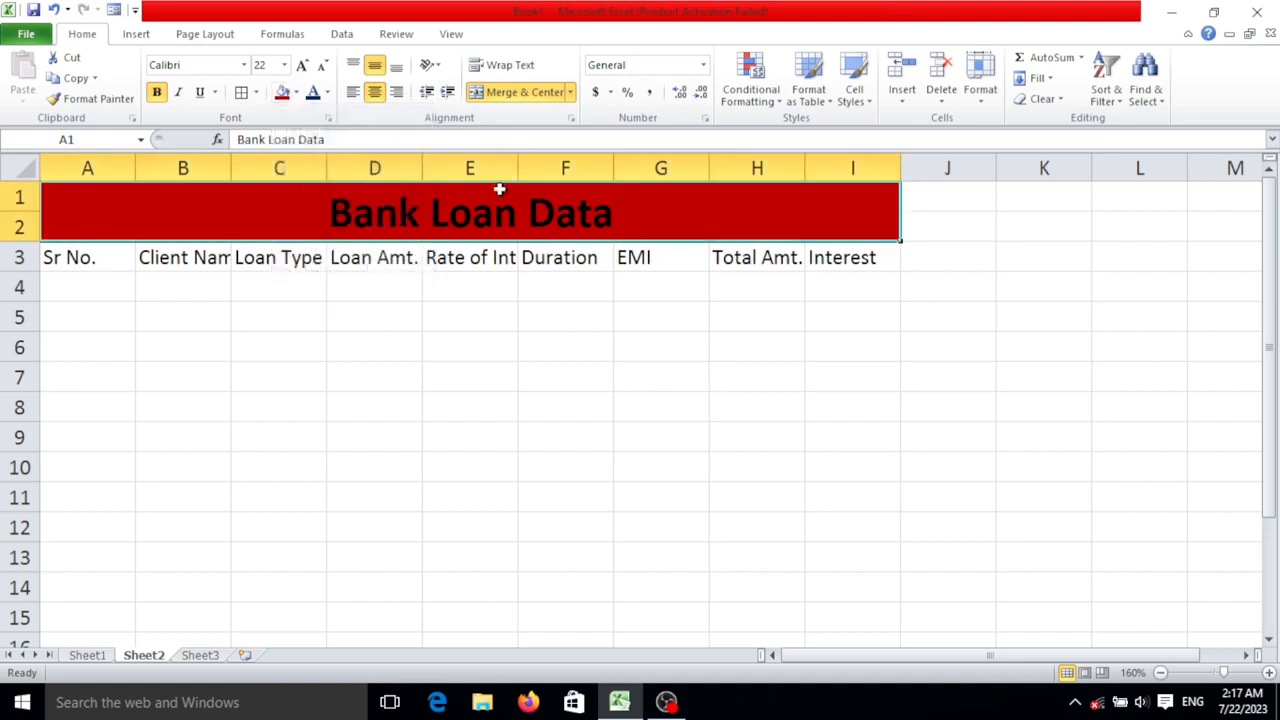
pyautogui.click(327, 92)
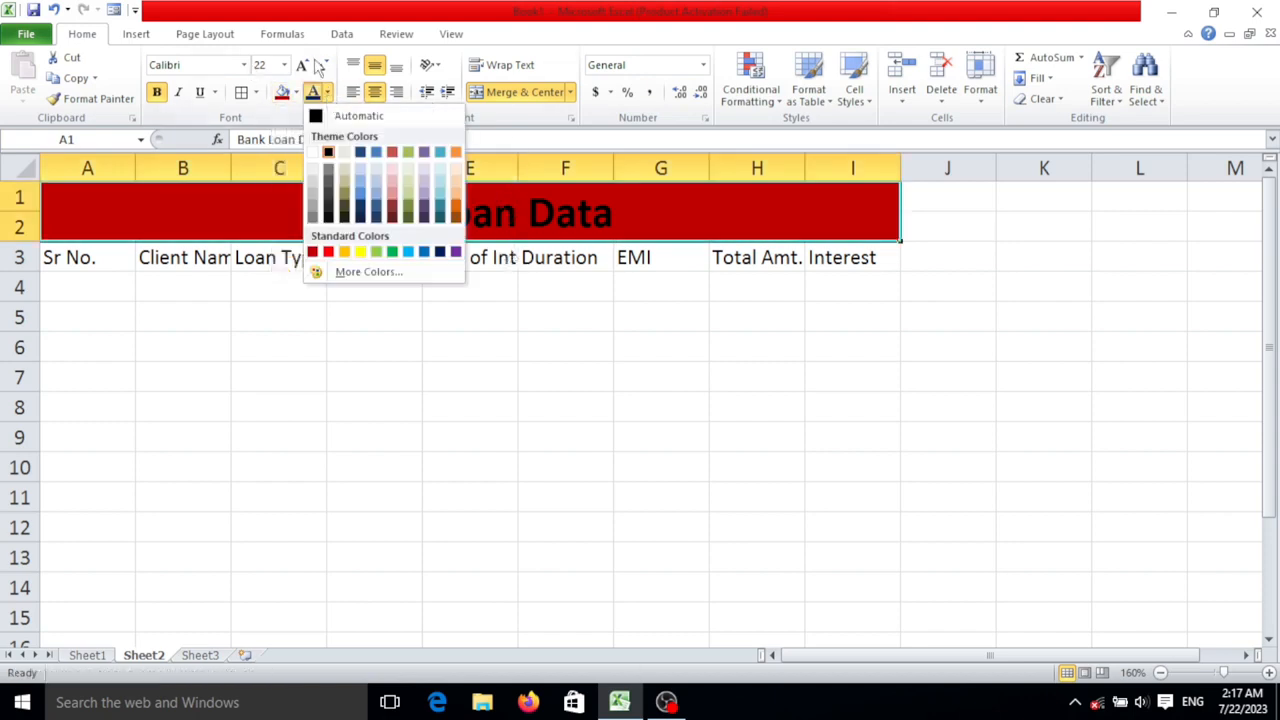
pyautogui.click(316, 156)
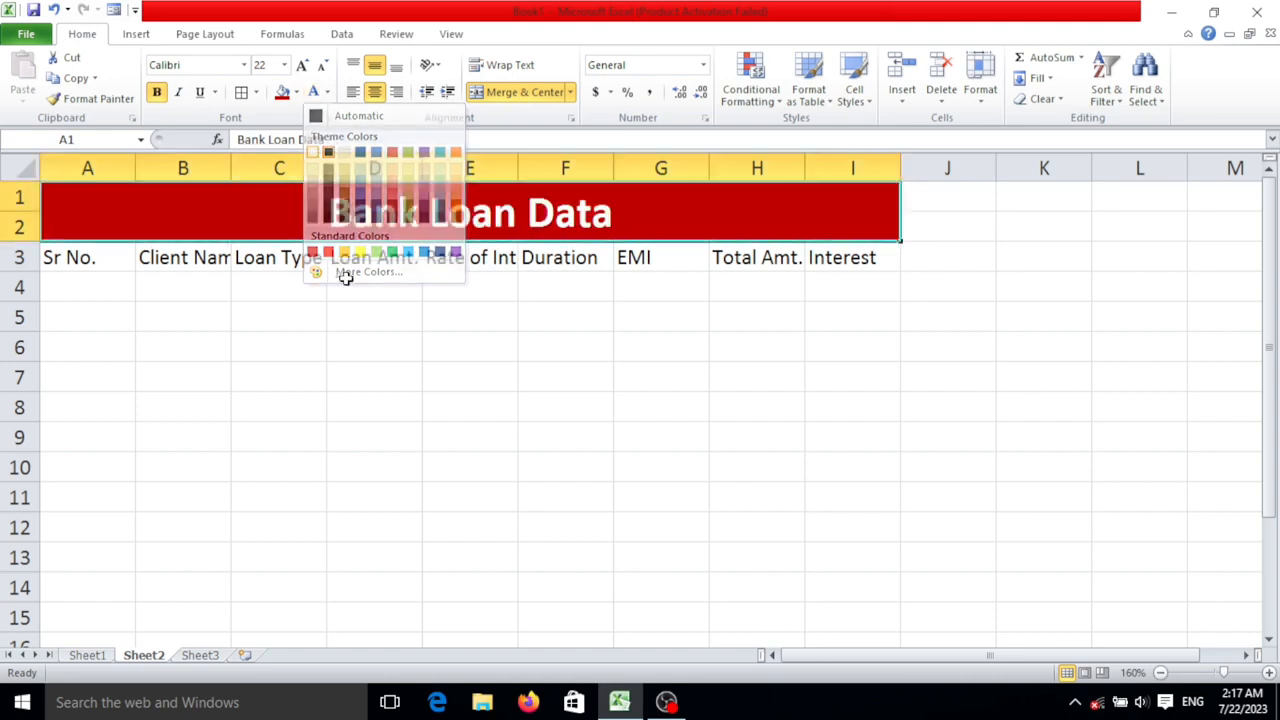
pyautogui.click(208, 322)
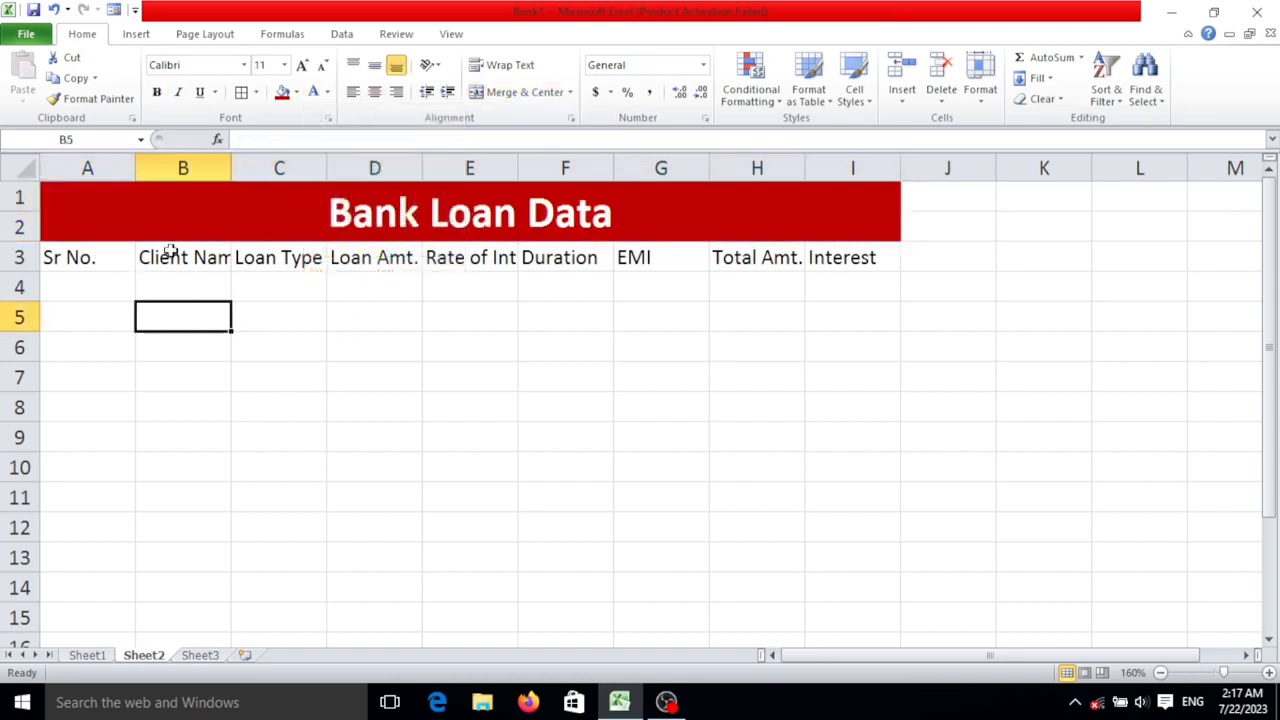
# - AutoFit the widths of columns A to I to the headers in A3:I3
pyautogui.moveTo(123, 257); pyautogui.dragTo(855, 257)
pyautogui.click(981, 80)
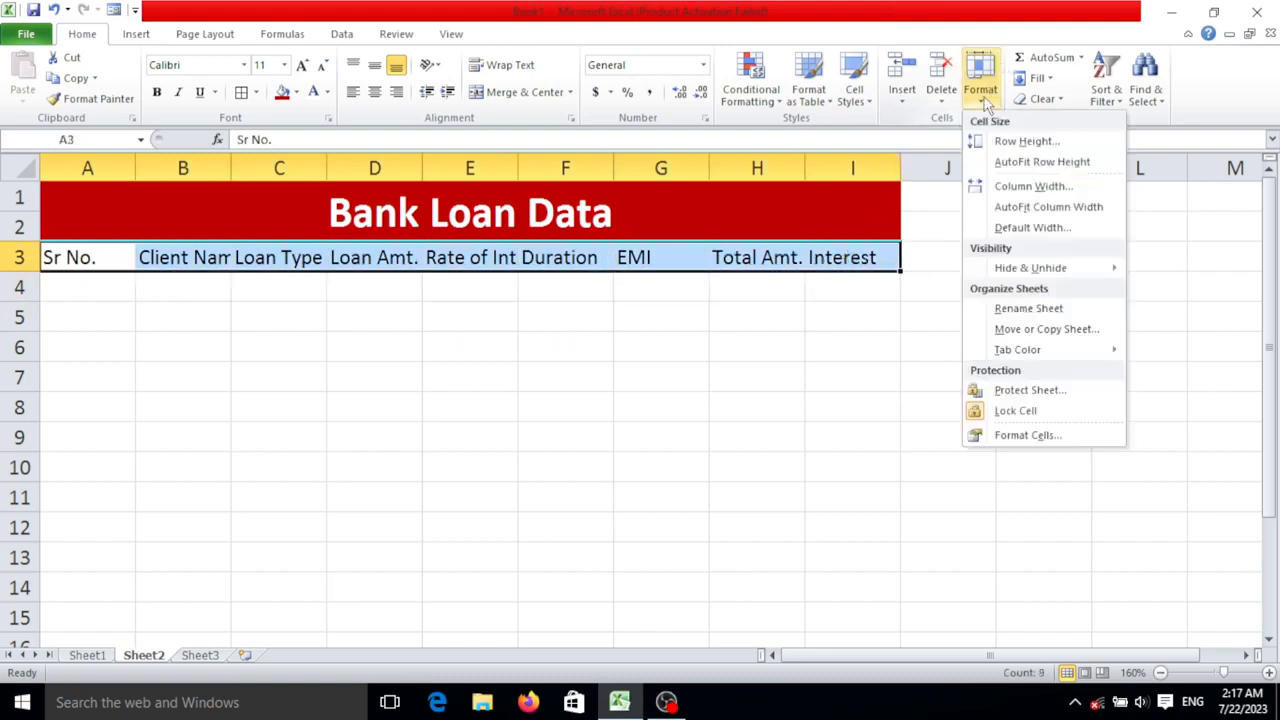
pyautogui.click(1048, 207)
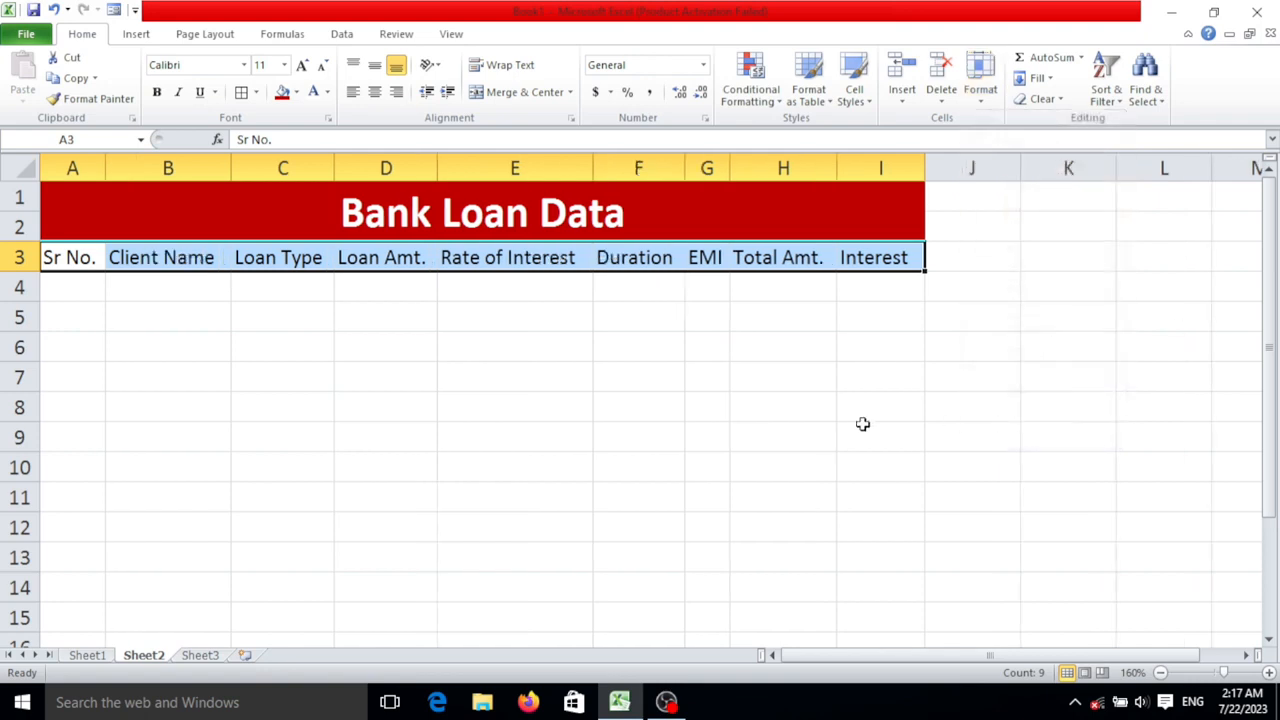
pyautogui.click(113, 260)
pyautogui.moveTo(88, 258); pyautogui.dragTo(873, 260)
pyautogui.click(513, 318)
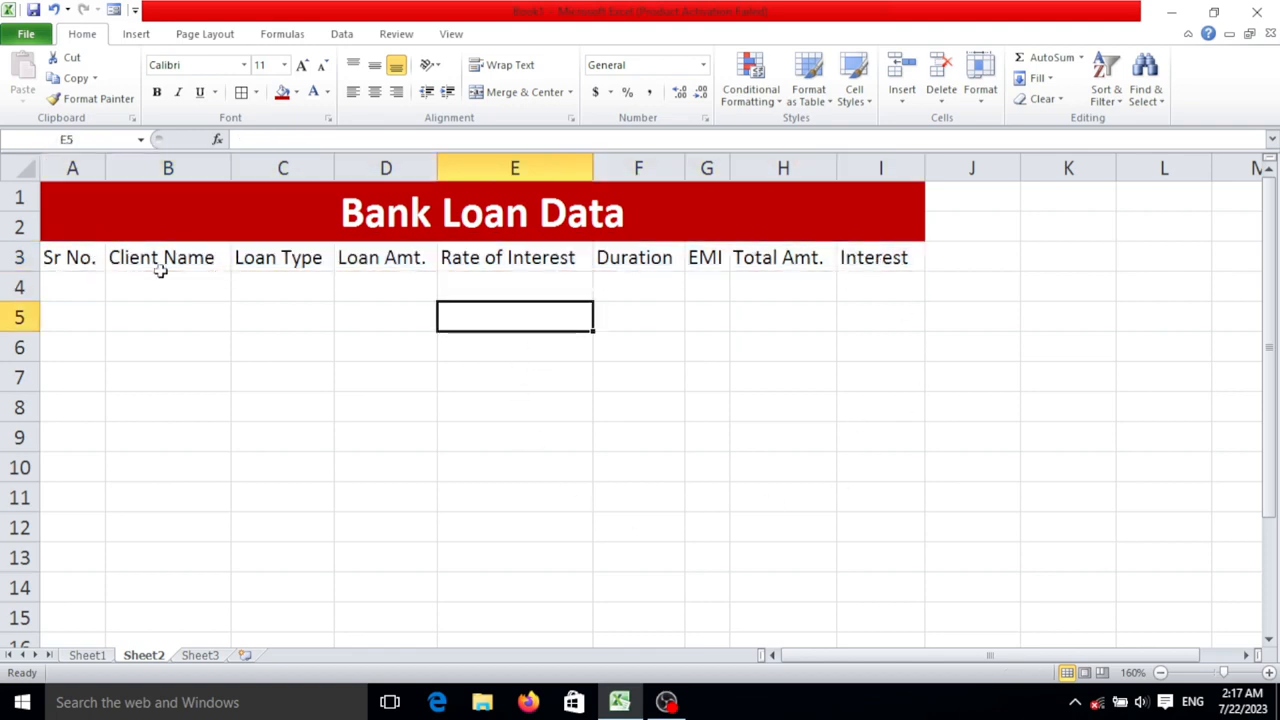
# - Make the header row A3:I3 bold and give it a yellow fill
pyautogui.moveTo(86, 260); pyautogui.dragTo(873, 257)
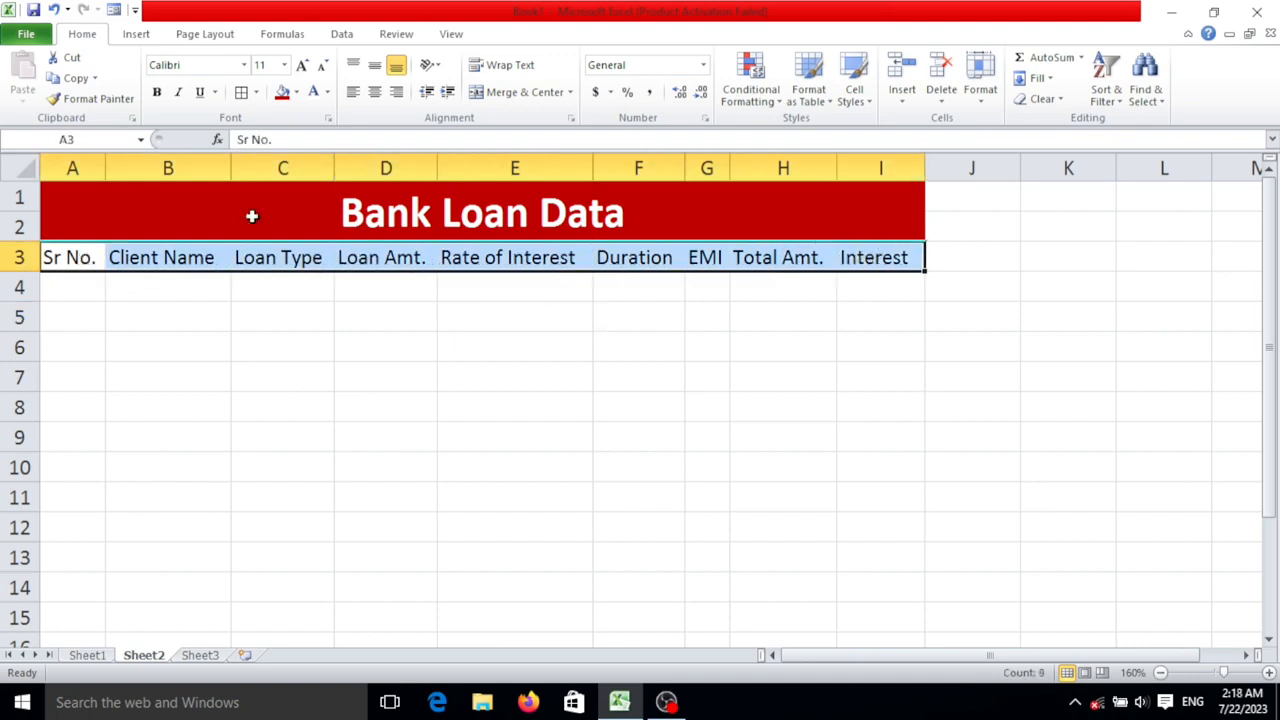
pyautogui.click(157, 94)
pyautogui.click(297, 92)
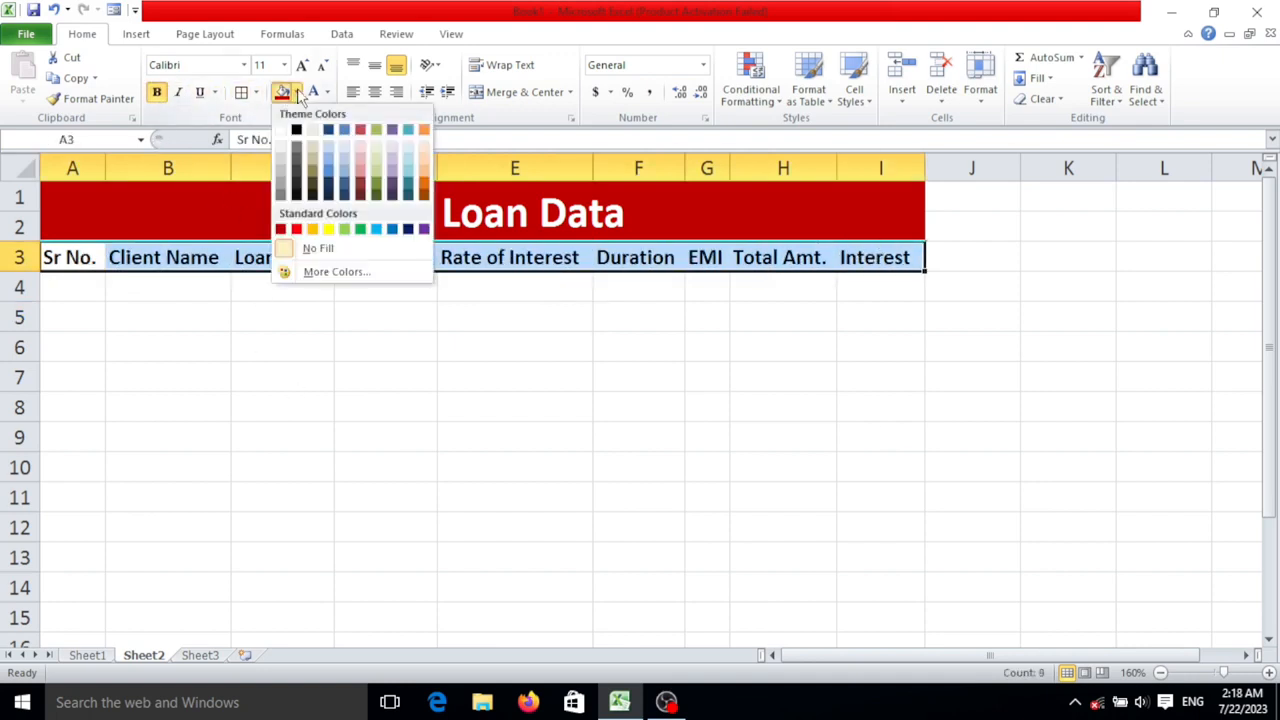
pyautogui.click(329, 229)
pyautogui.click(483, 333)
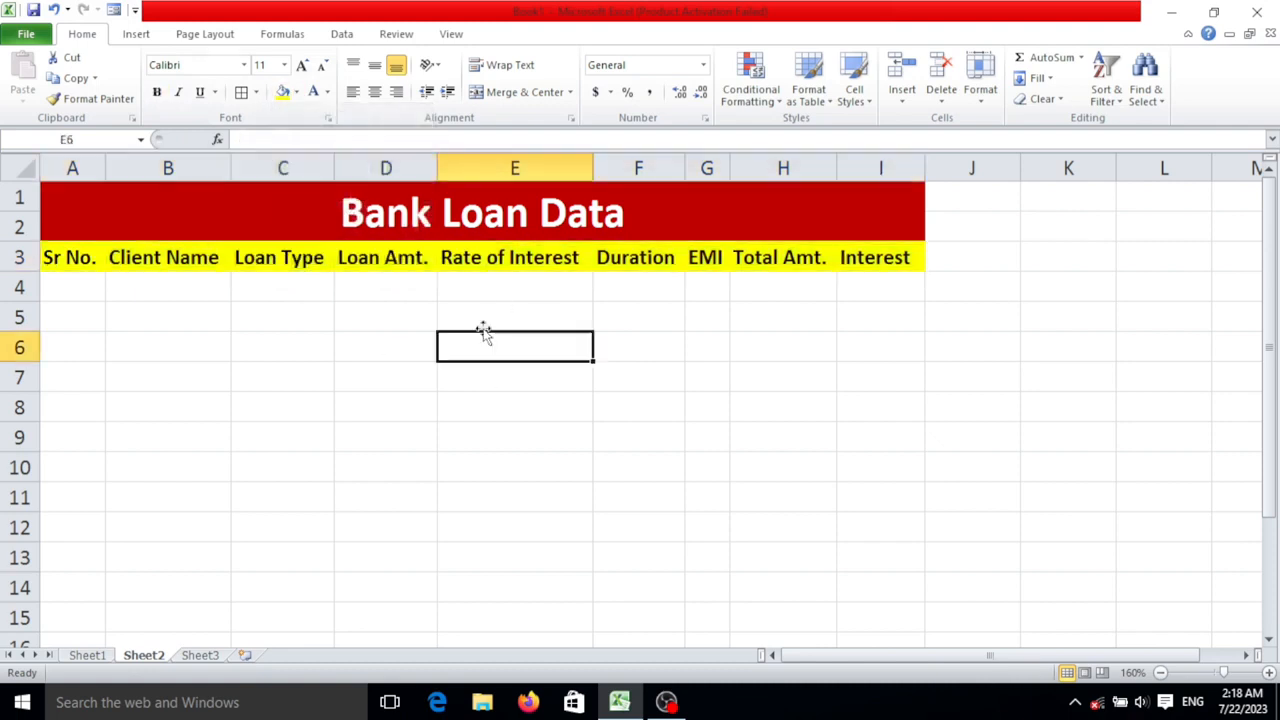
# - Apply All Borders to the whole table range, from the title down to row 17 in columns A to I
pyautogui.moveTo(637, 214); pyautogui.dragTo(605, 582)
pyautogui.scroll(1, 608, 551)
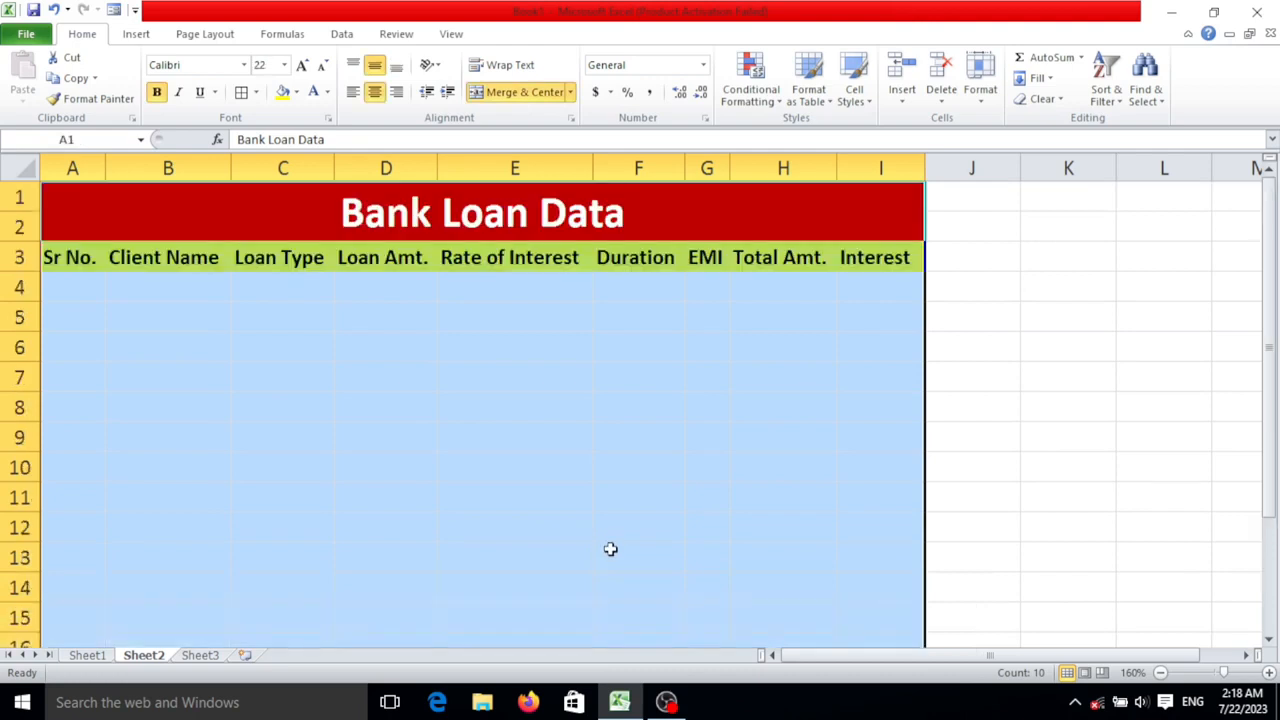
pyautogui.click(255, 92)
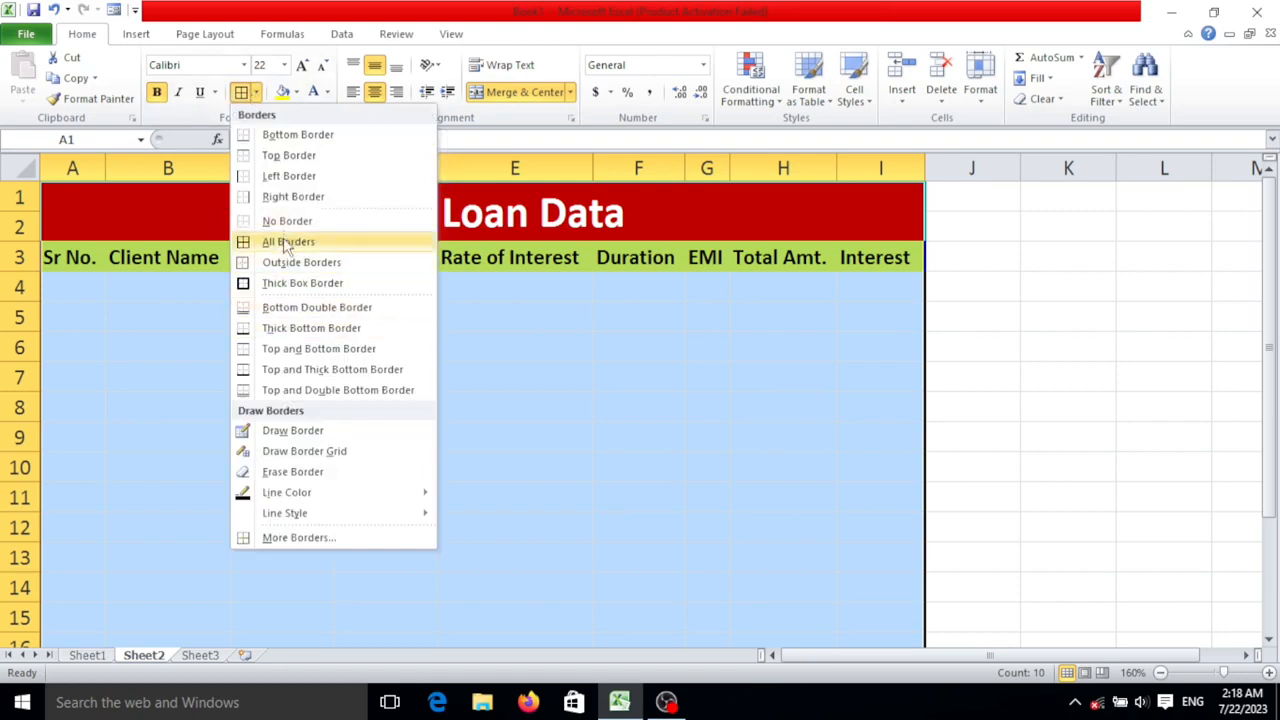
pyautogui.click(287, 244)
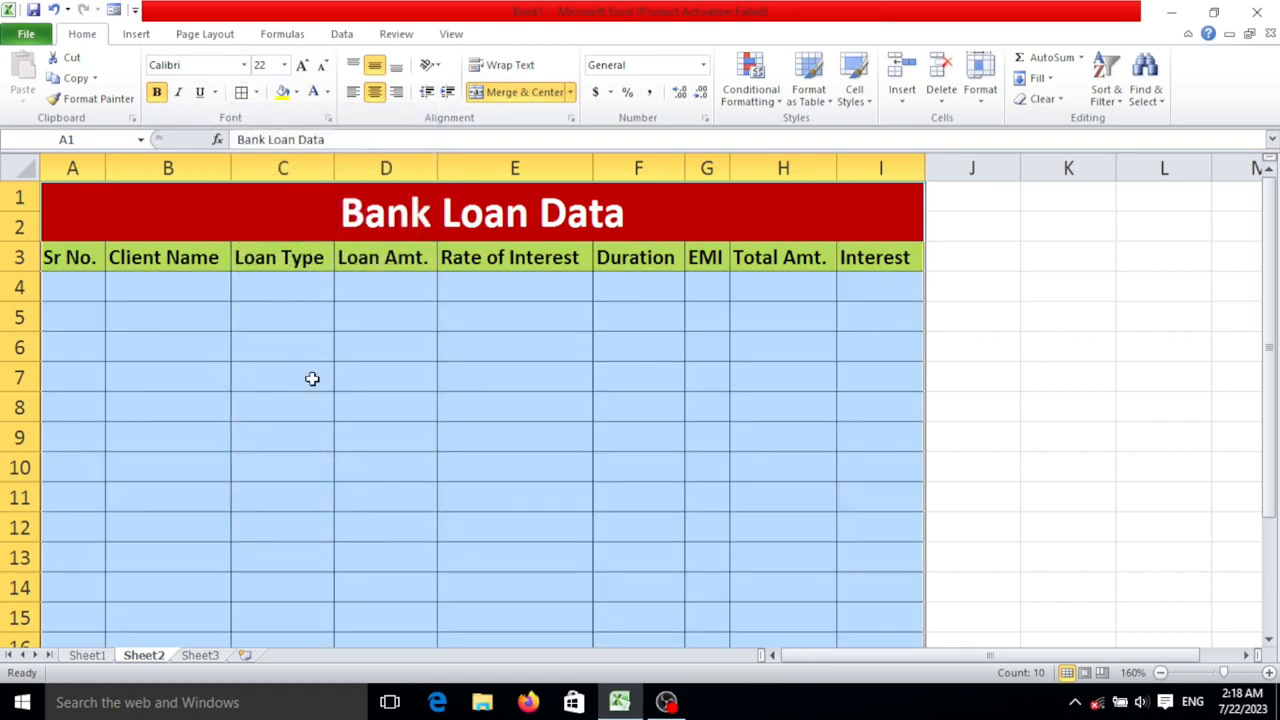
pyautogui.click(352, 398)
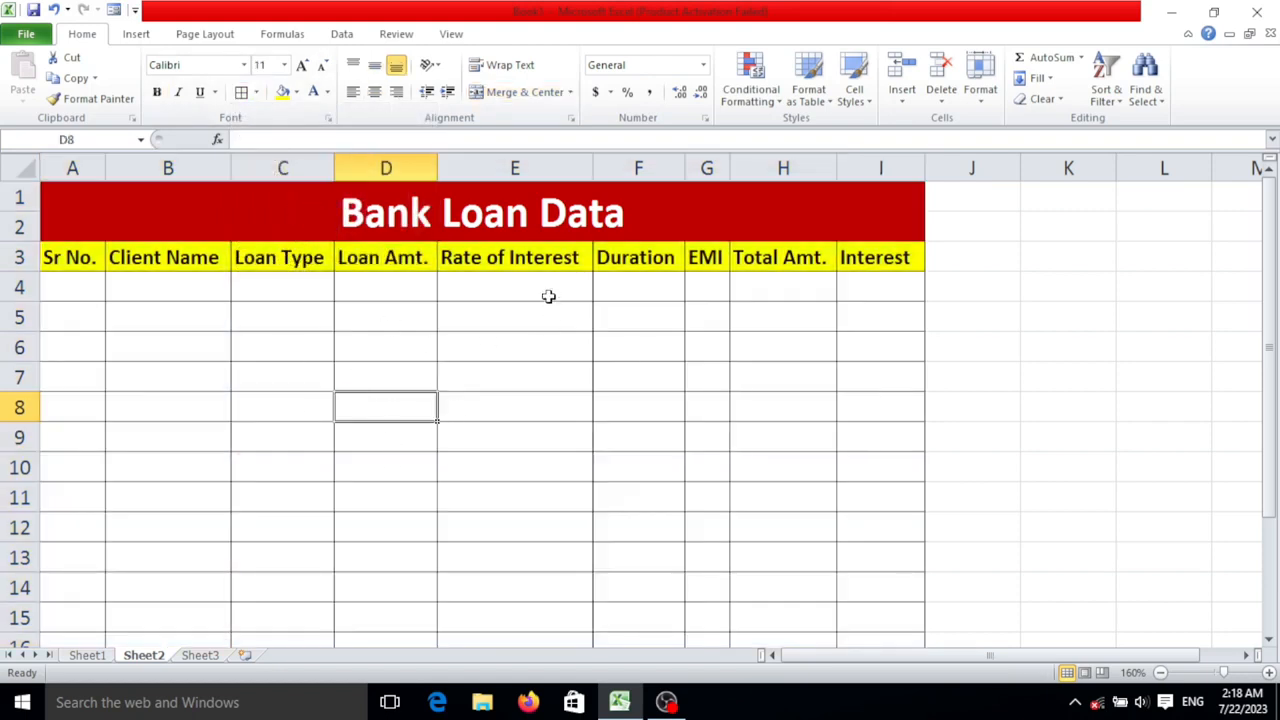
# - Enter the serial numbers 1 and 2 in cells A4 and A5
pyautogui.click(64, 288)
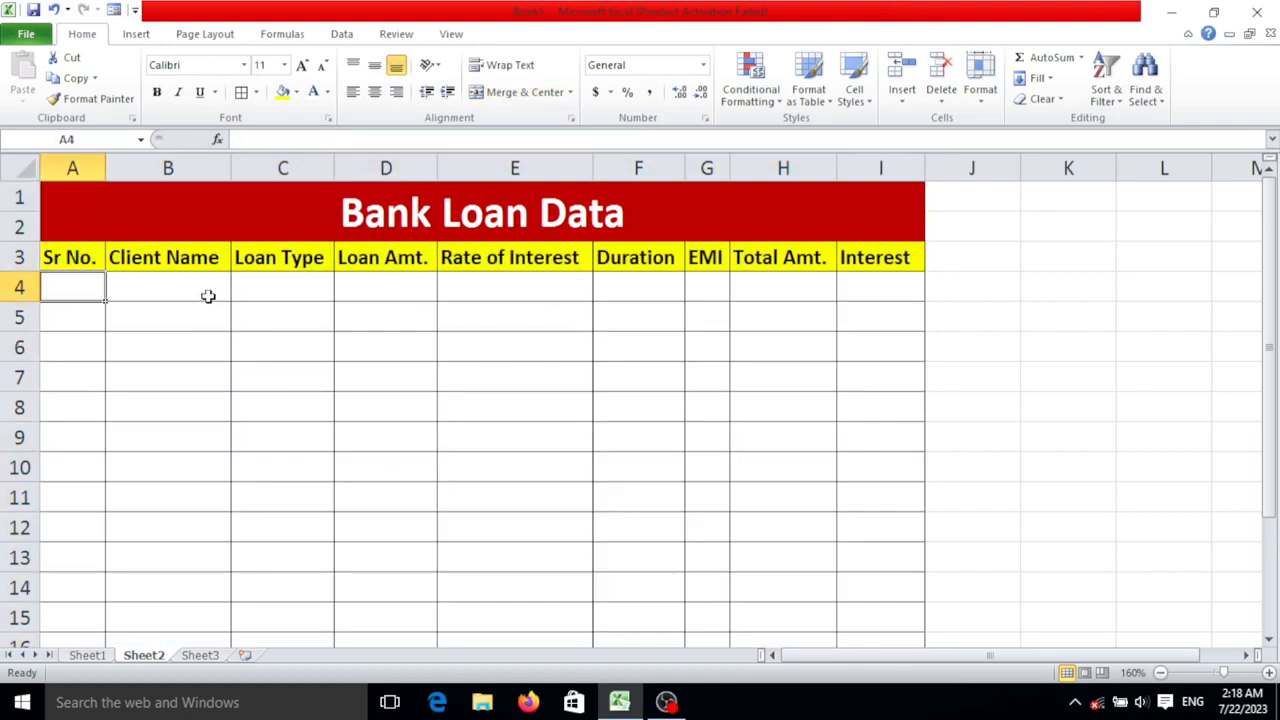
pyautogui.write('1')
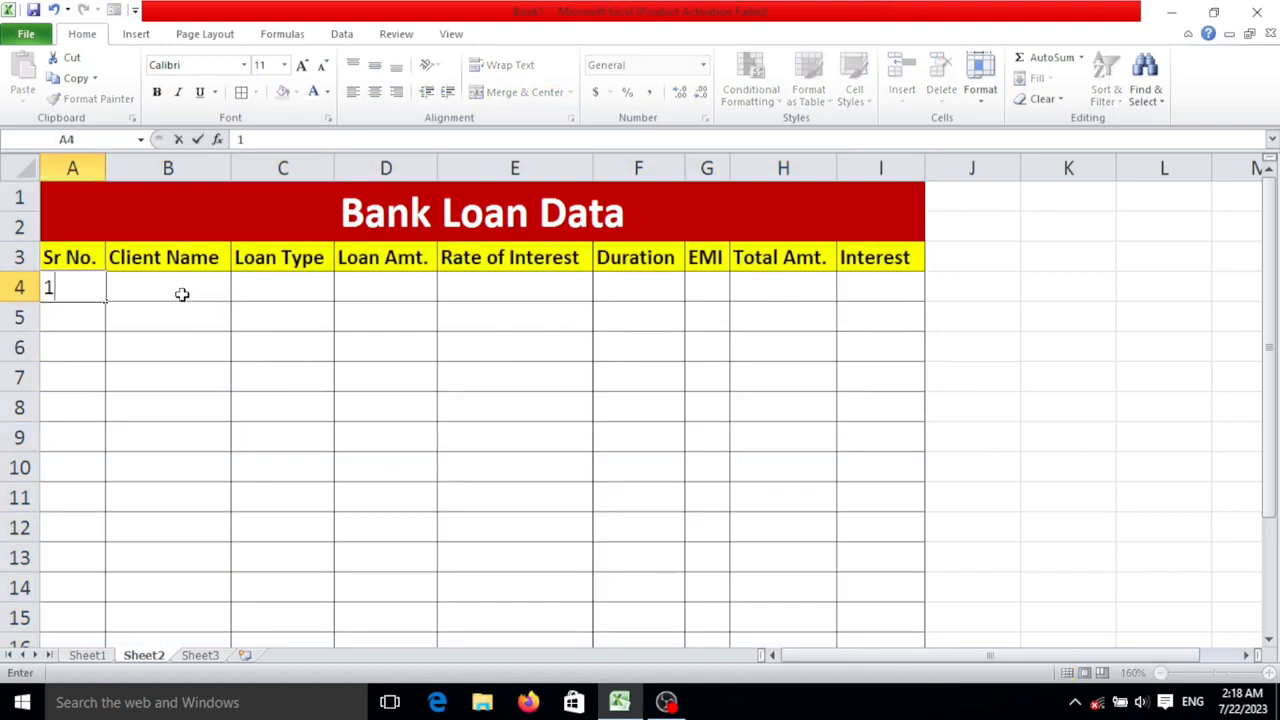
pyautogui.press('Return')
pyautogui.write('2')
pyautogui.press('Return')
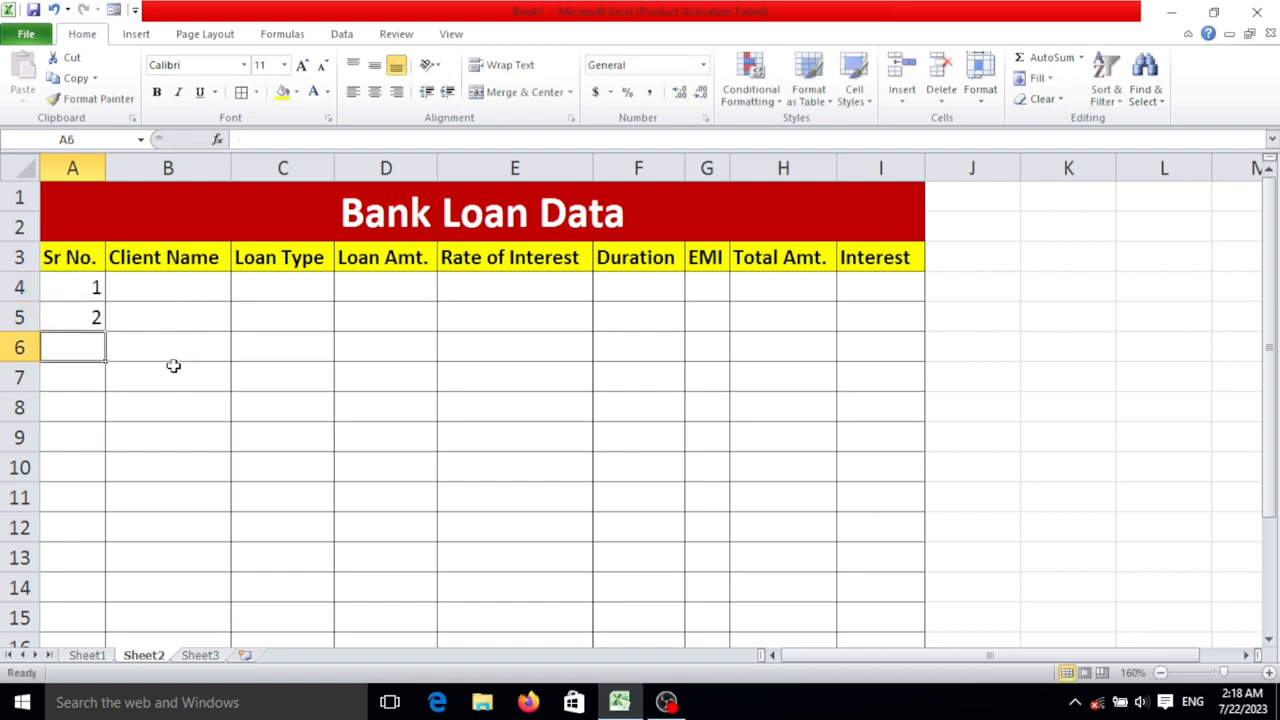
# - Extend the serial number series from A4:A5 down to 14 in cell A17
pyautogui.click(93, 292)
pyautogui.moveTo(93, 292); pyautogui.dragTo(95, 328)
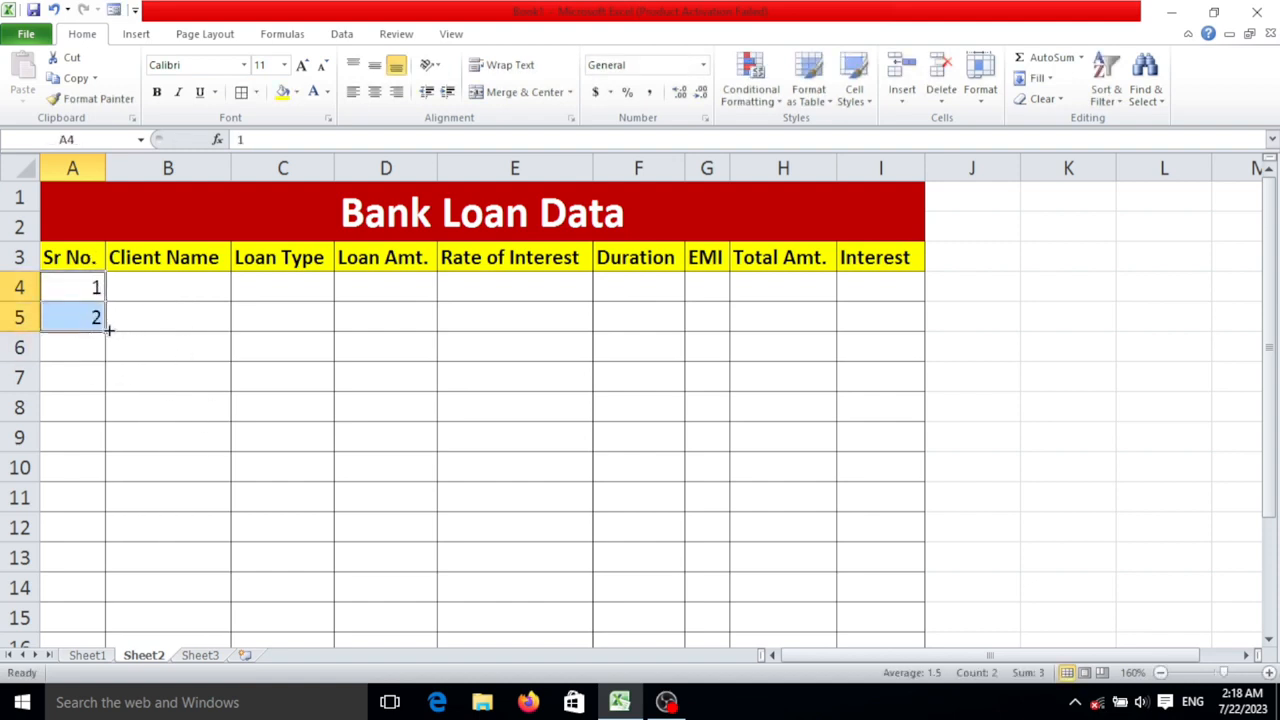
pyautogui.moveTo(104, 329); pyautogui.dragTo(100, 594)
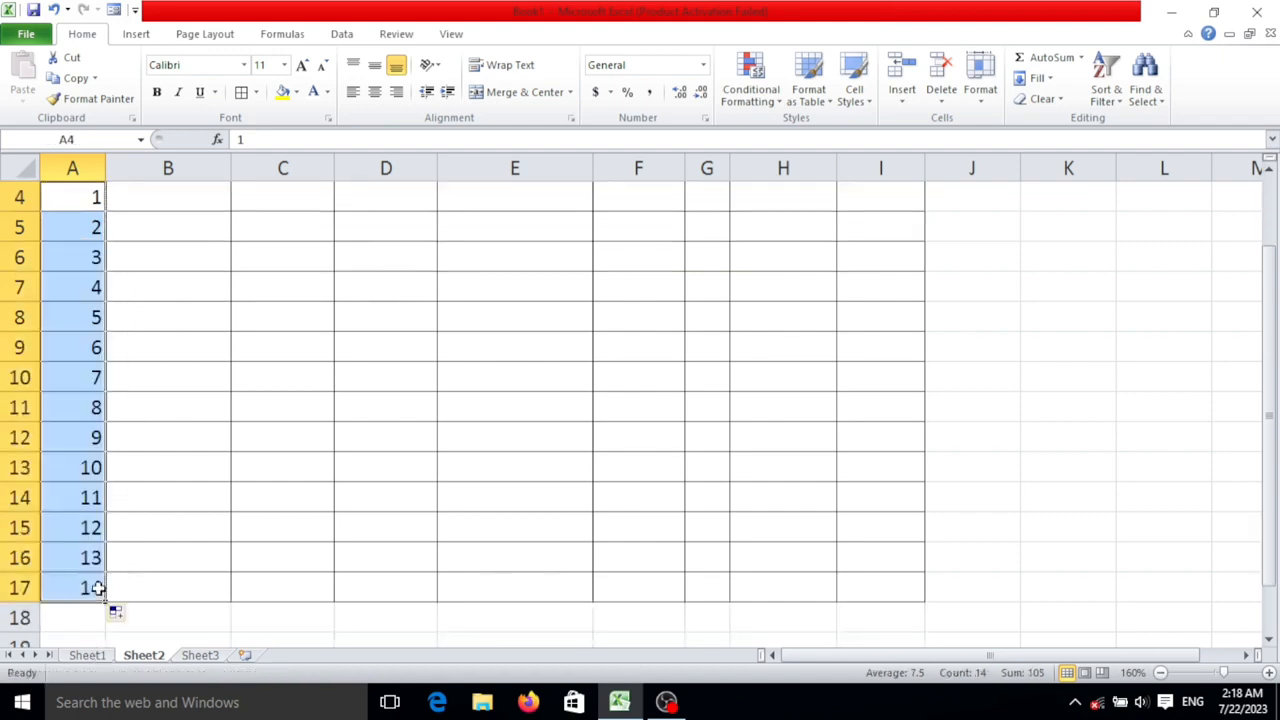
pyautogui.scroll(1, 103, 525)
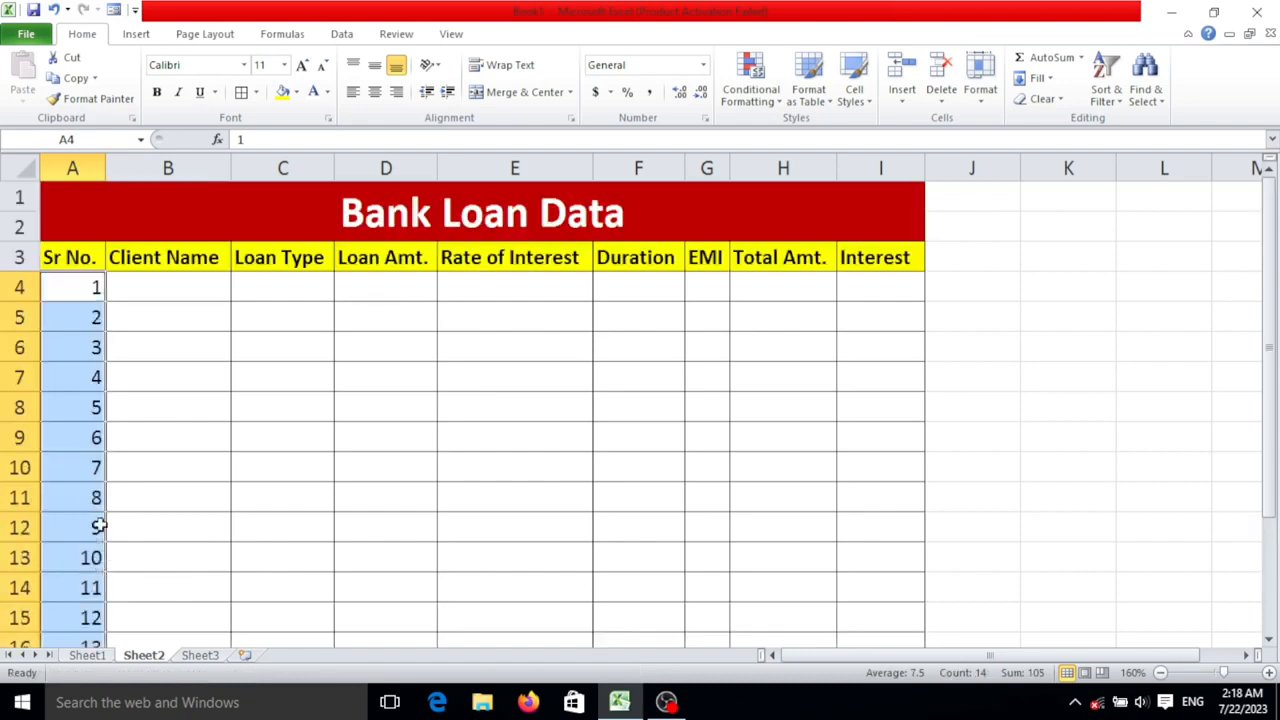
# - Enter the first two clients' names in cells B4 and B5
pyautogui.click(187, 286)
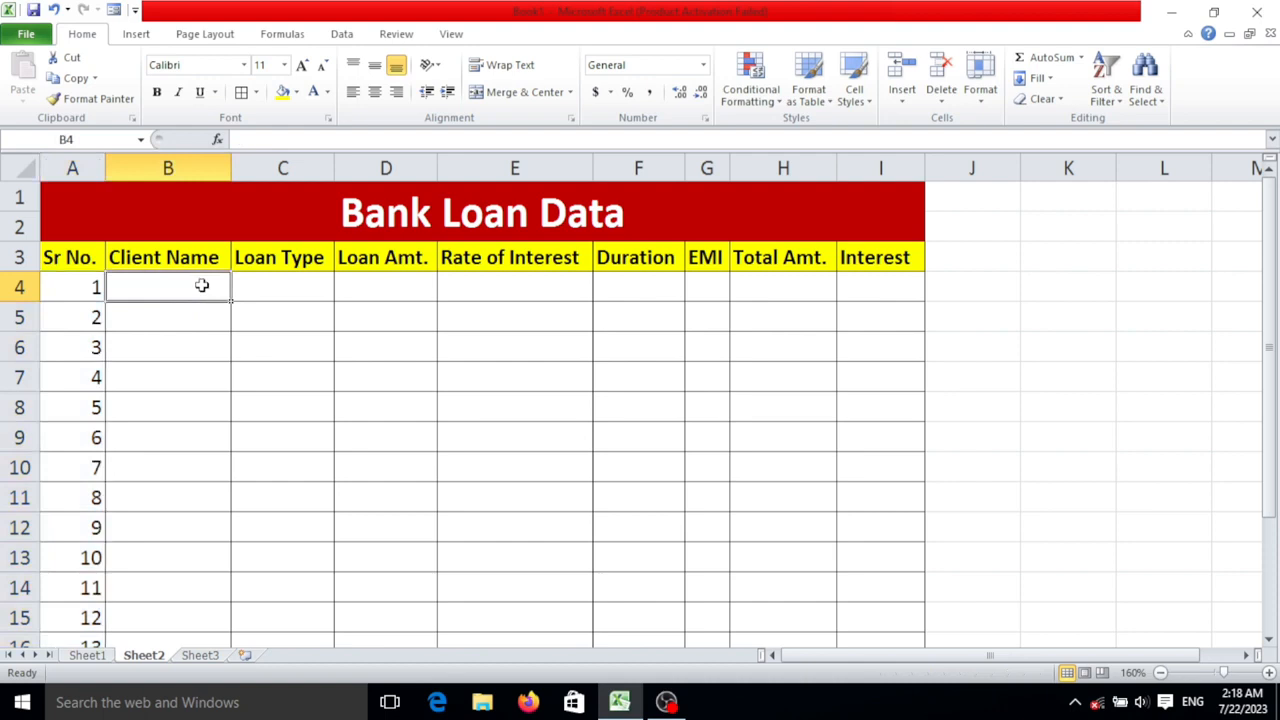
pyautogui.write('Aurn')
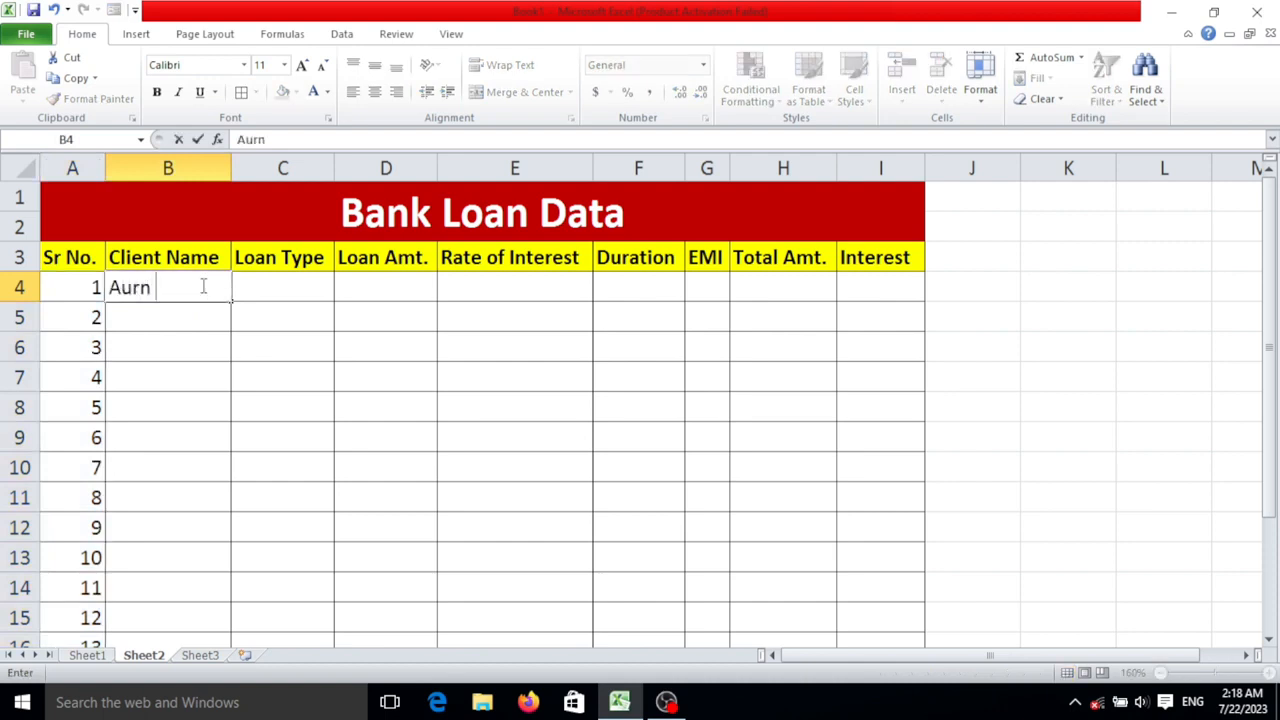
pyautogui.press('BackSpace')
pyautogui.press('BackSpace')
pyautogui.write('run')
pyautogui.press('Return')
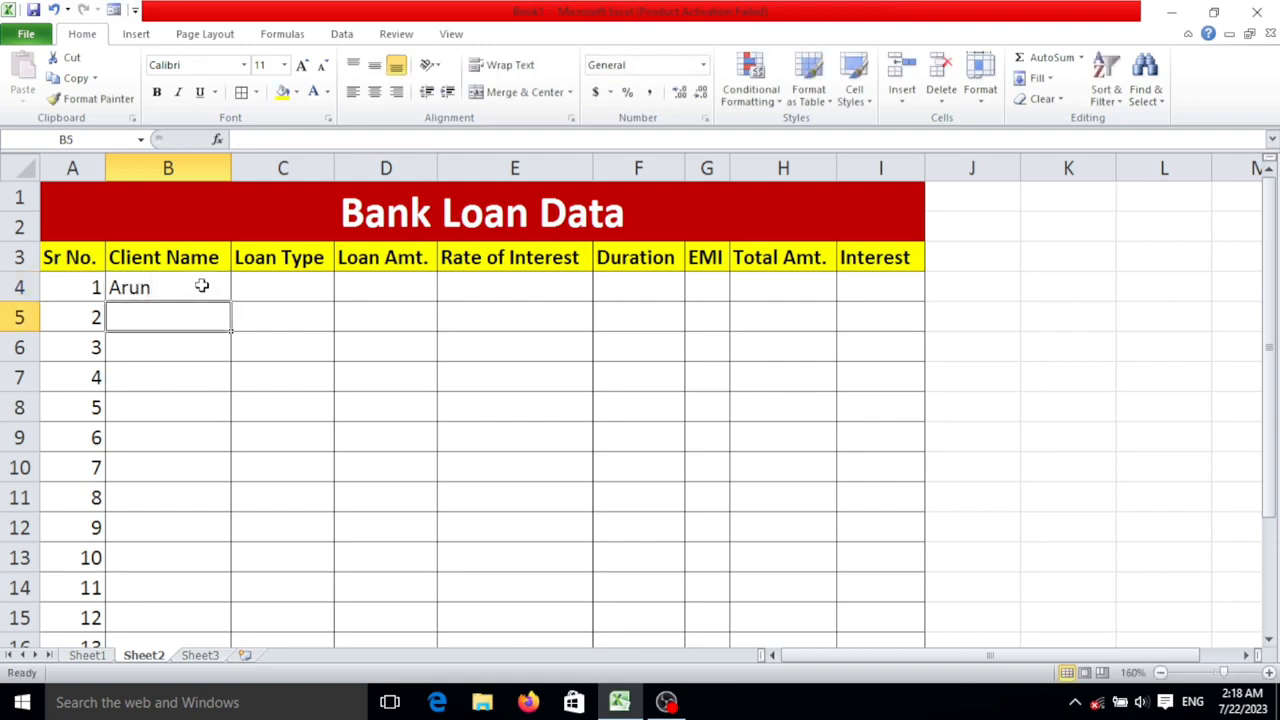
pyautogui.write('Aman')
pyautogui.press('Return')
# - Enter the third and fourth clients' names in cells B6 and B7
pyautogui.write('A')
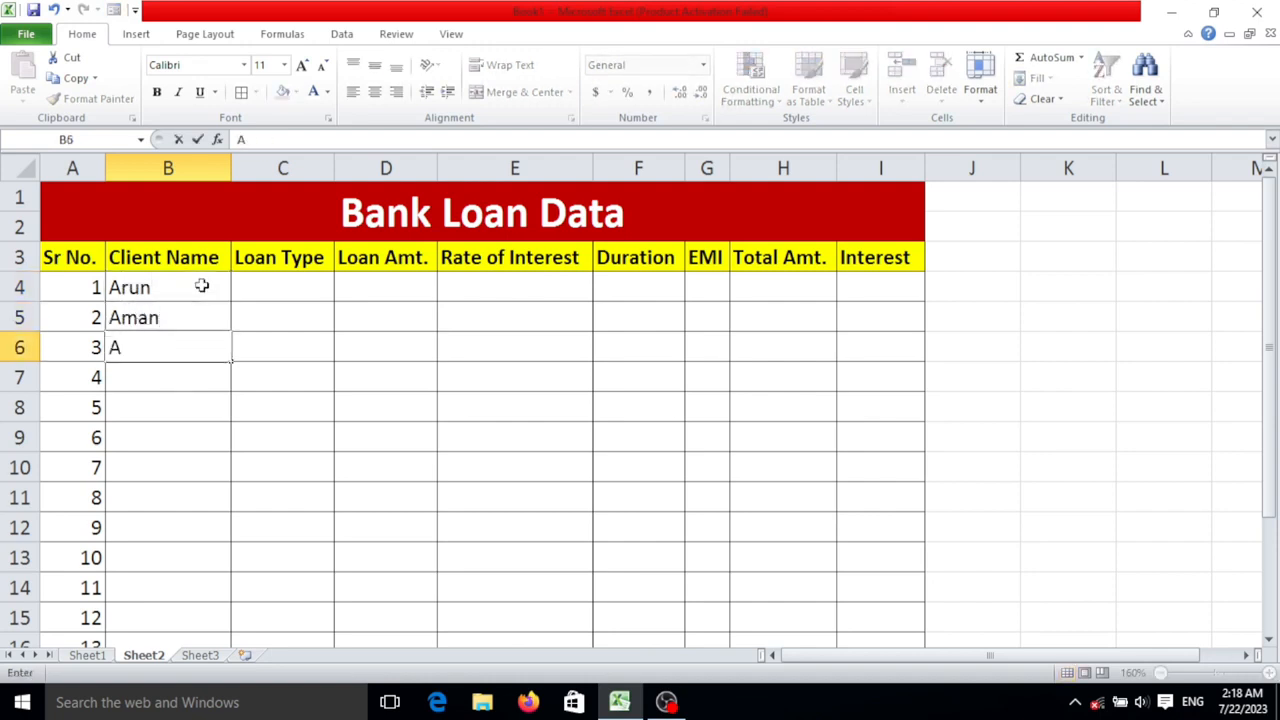
pyautogui.write('tri')
pyautogui.press('BackSpace')
pyautogui.press('BackSpace')
pyautogui.press('BackSpace')
pyautogui.write('tul')
pyautogui.press('Return')
pyautogui.write('A')
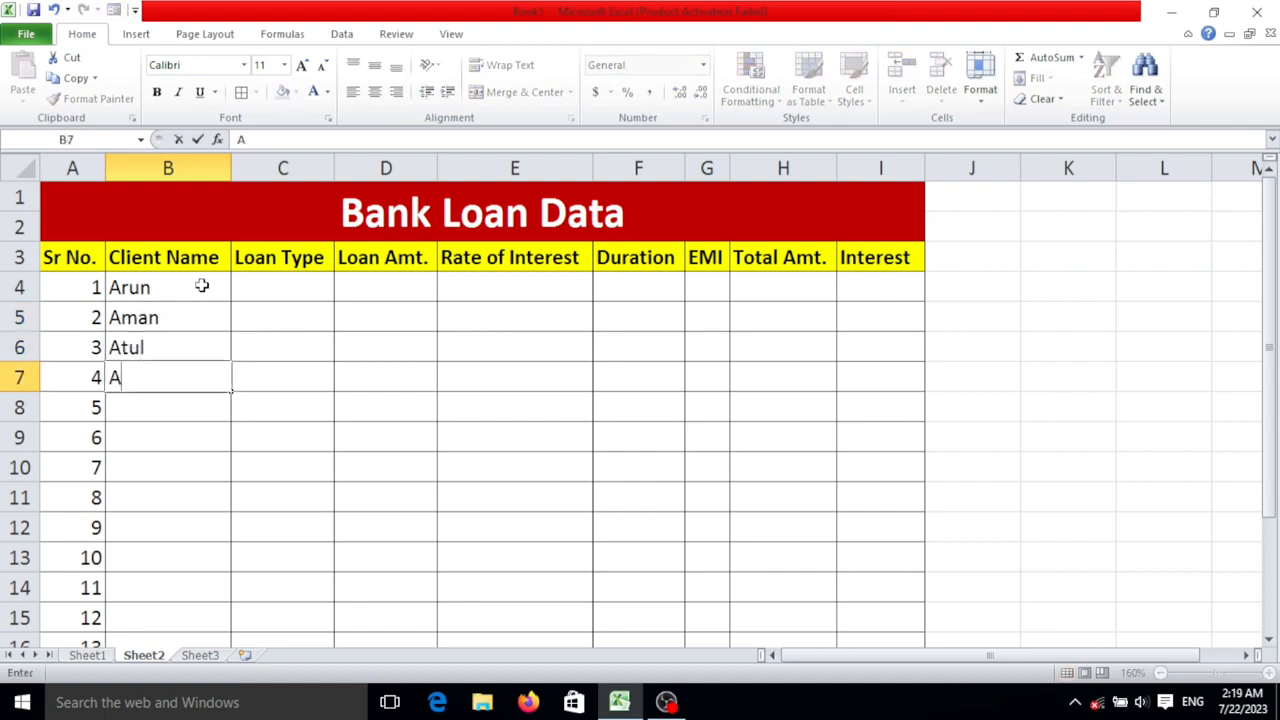
pyautogui.write('rjun')
pyautogui.press('BackSpace')
pyautogui.write('jun')
pyautogui.press('Return')
# - Enter the fifth client's name in cell B8
pyautogui.write('A')
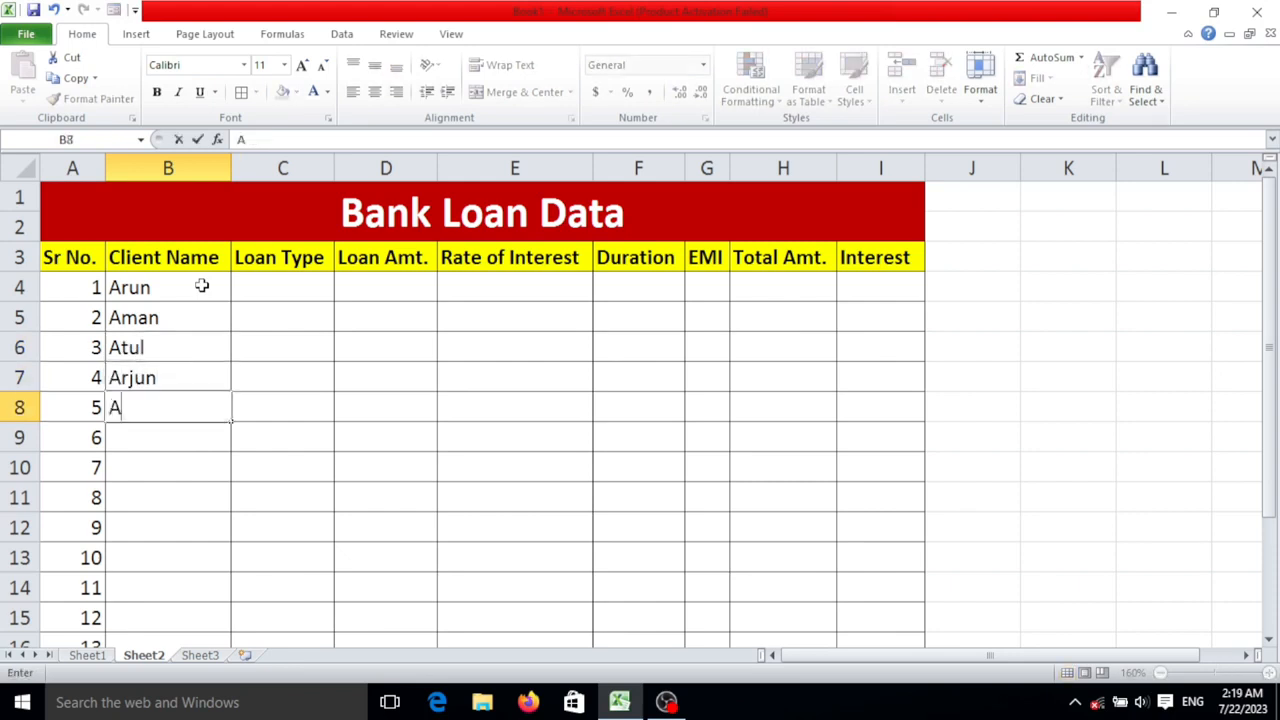
pyautogui.write('na')
pyautogui.press('BackSpace')
pyautogui.write('amika')
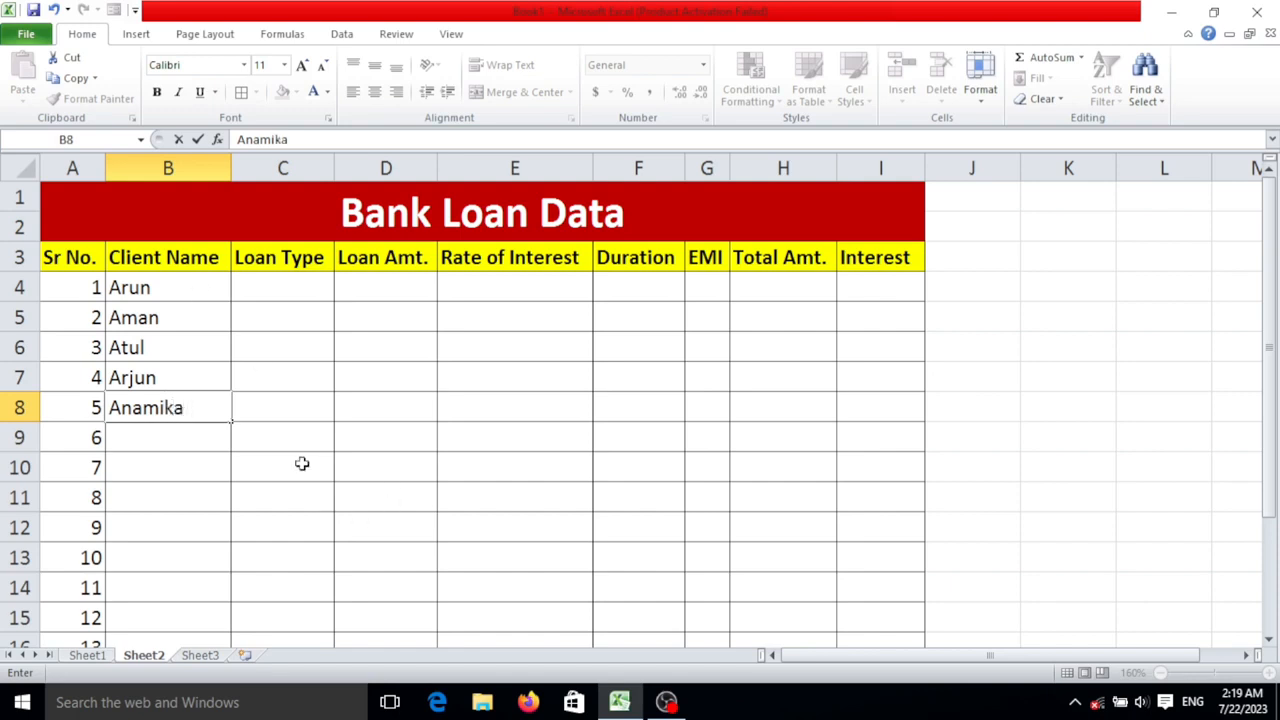
pyautogui.press('Tab')
# - Enter Personal Loan as the first client's loan type in cell C4 and widen column C to fit it
pyautogui.press('Up')
pyautogui.press('Up')
pyautogui.press('Up')
pyautogui.click(308, 289)
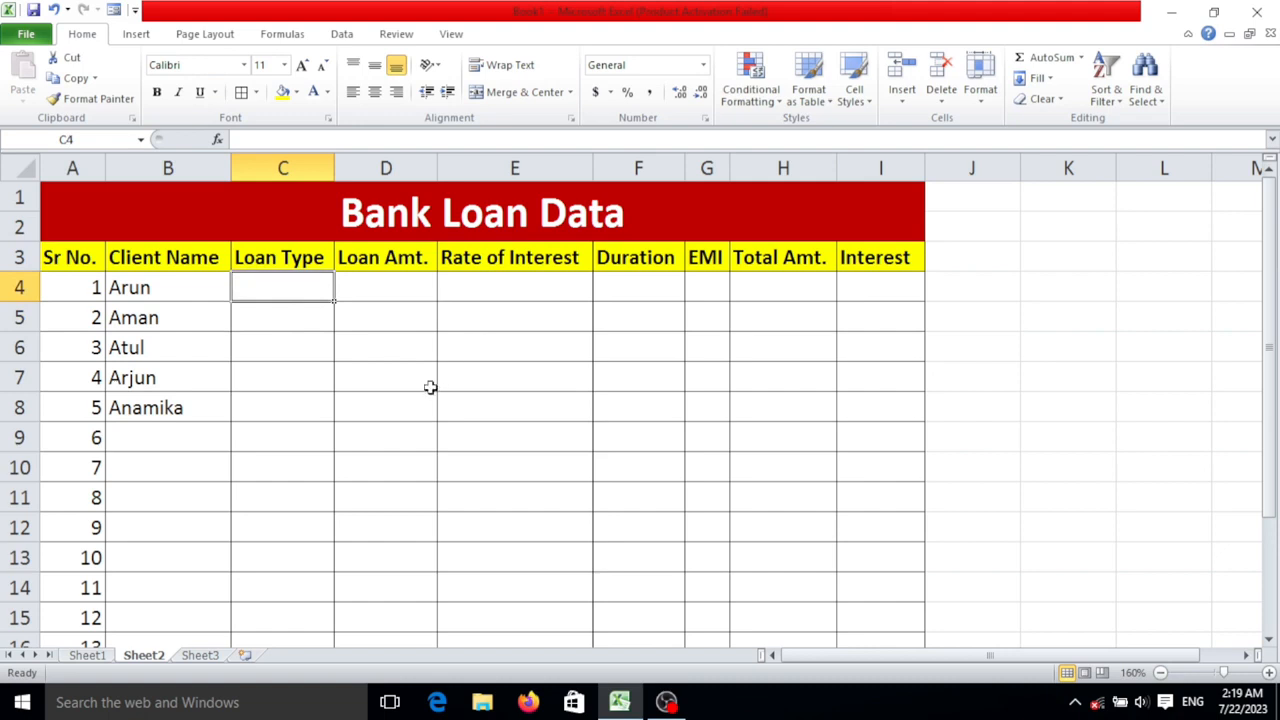
pyautogui.write('Pe')
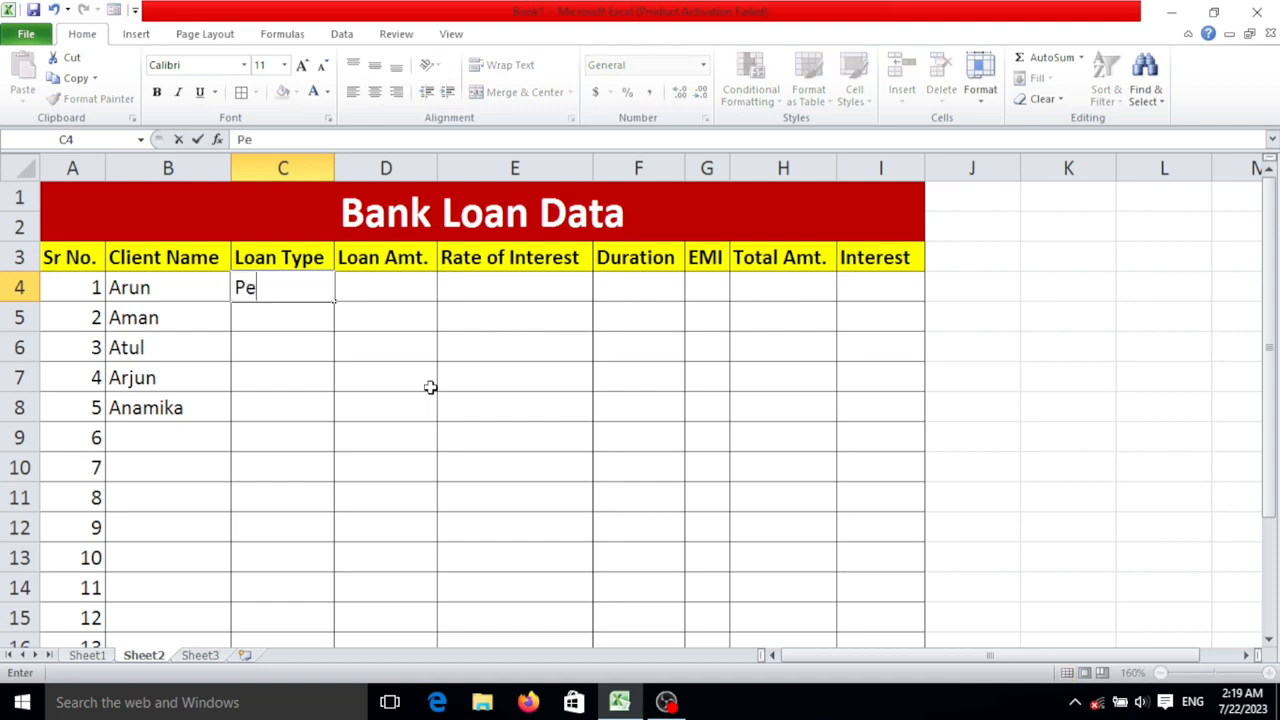
pyautogui.write('rsonal Loan')
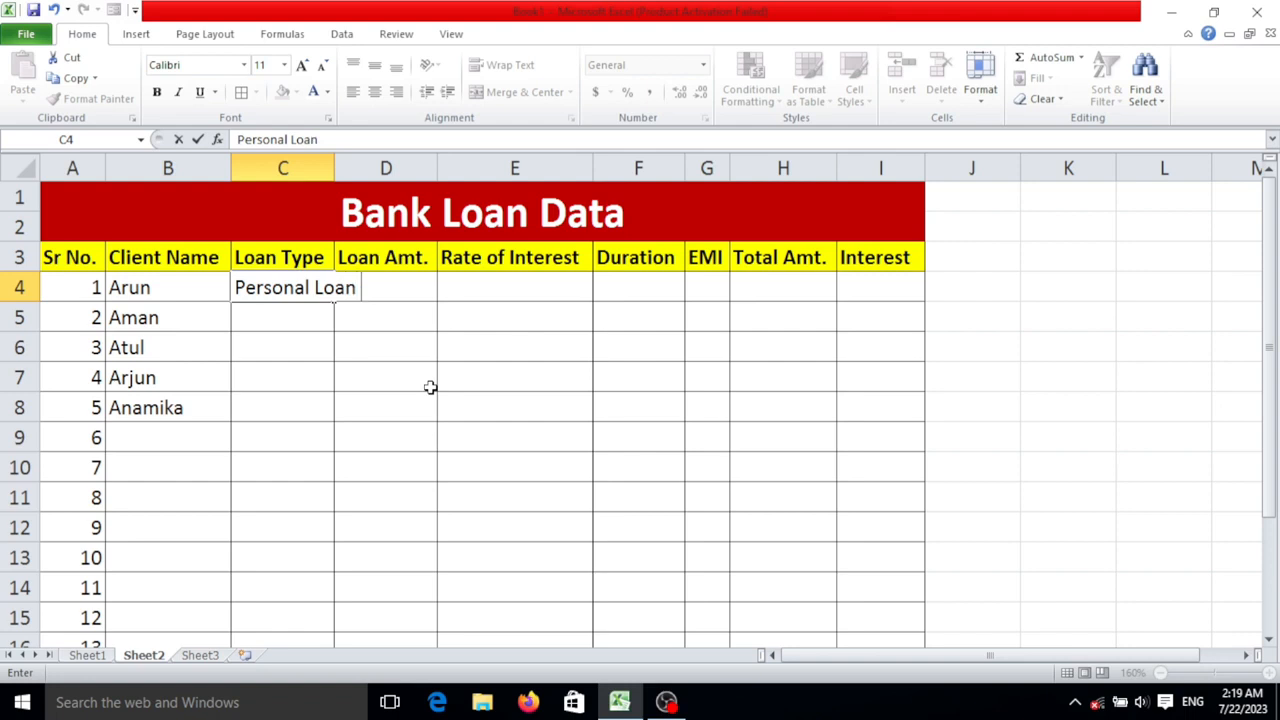
pyautogui.press('Return')
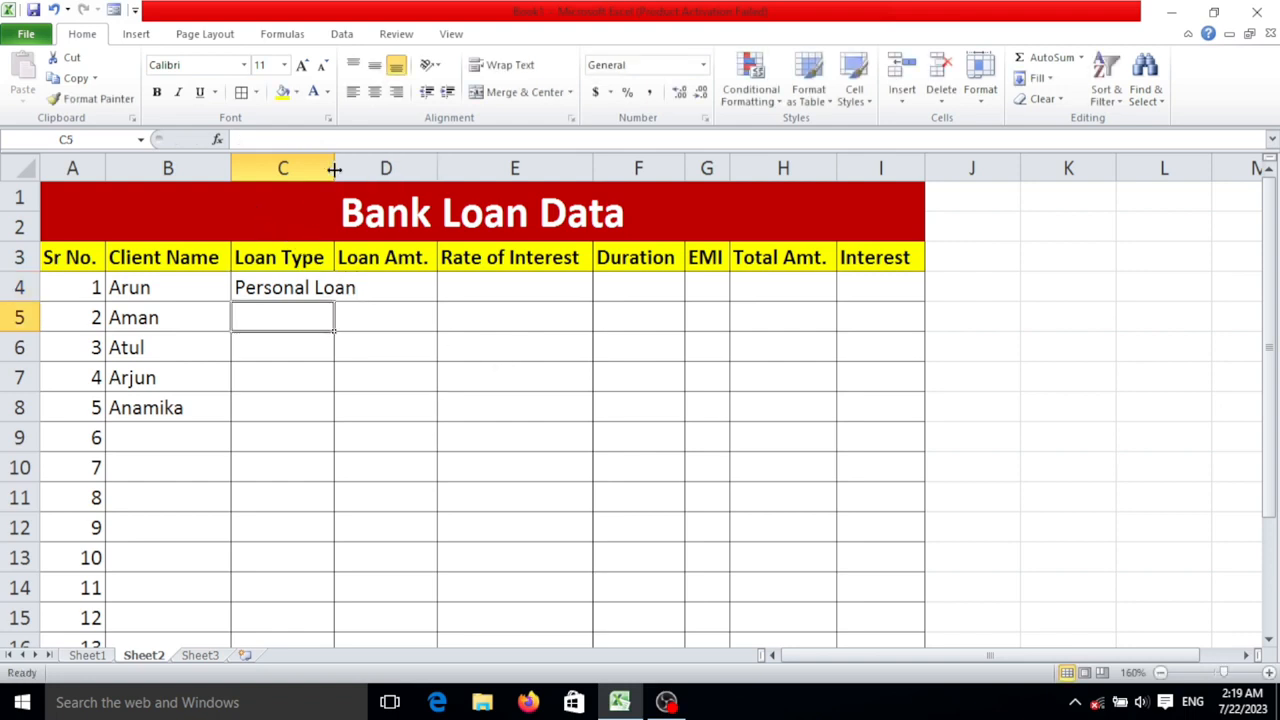
pyautogui.moveTo(334, 171); pyautogui.dragTo(372, 172)
pyautogui.click(337, 289)
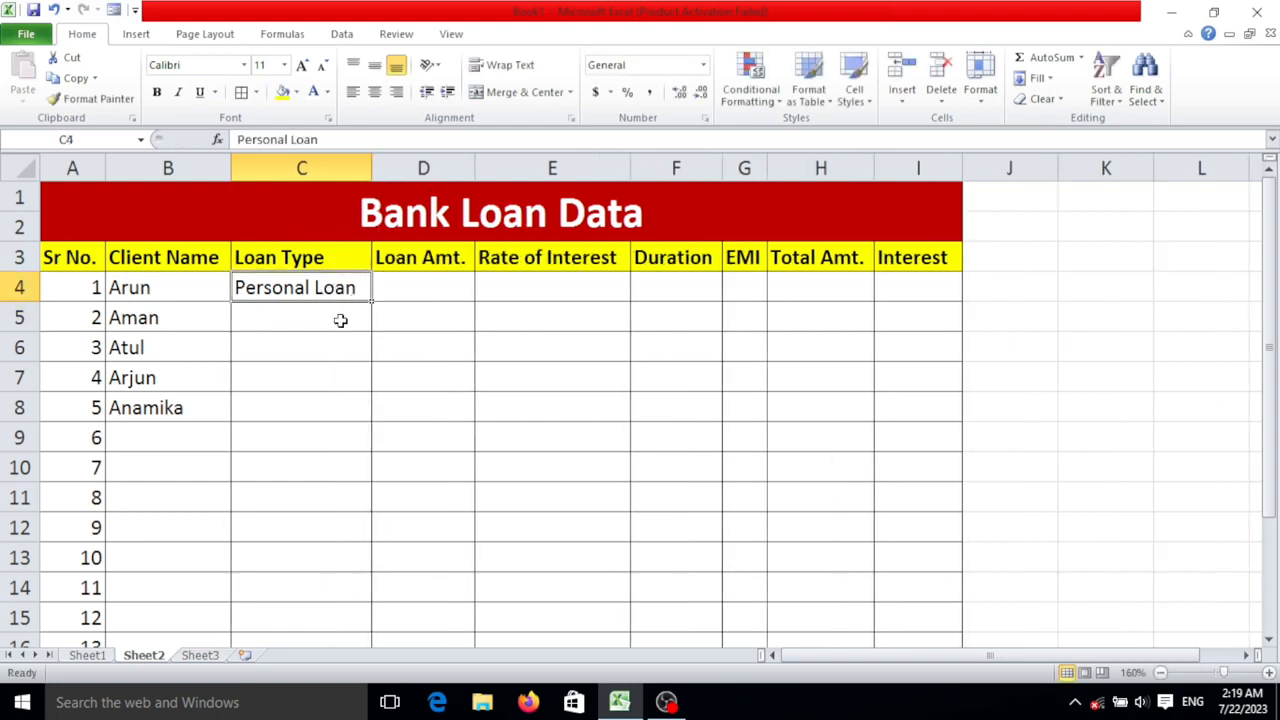
# - Enter the loan types Car Loan in cell C5 and Home Loan in cell C6
pyautogui.click(340, 318)
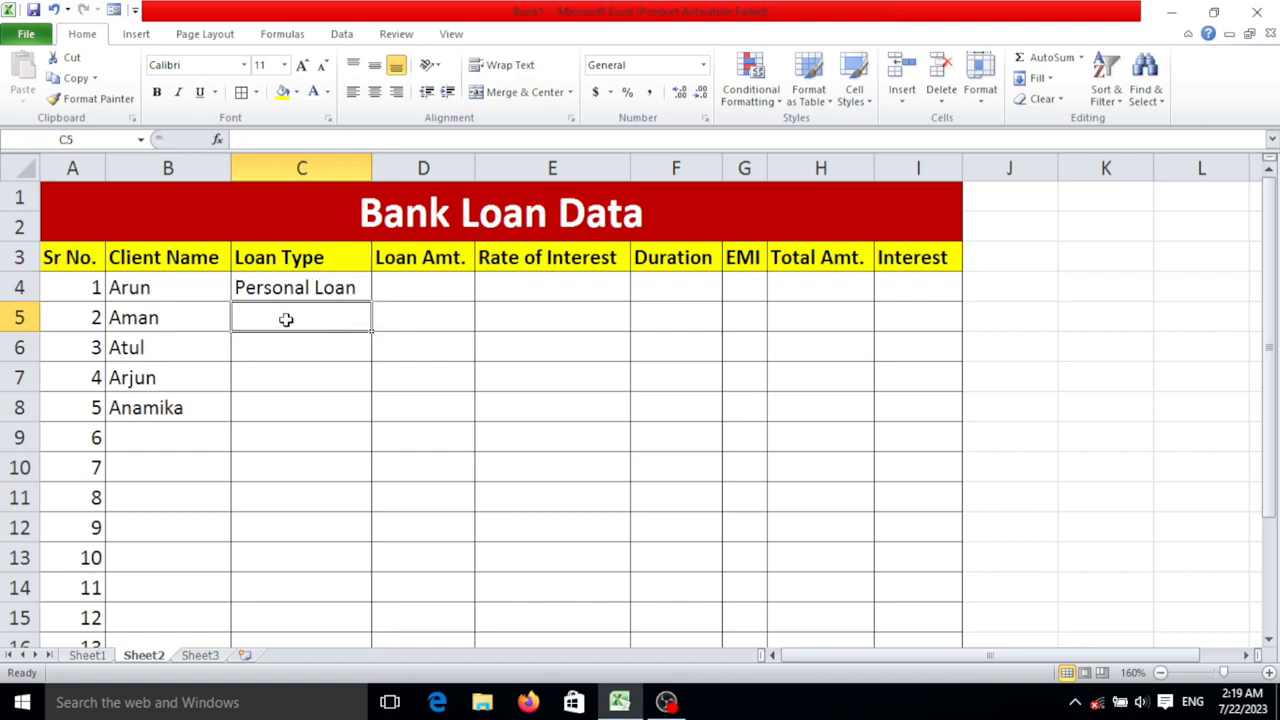
pyautogui.write('Car')
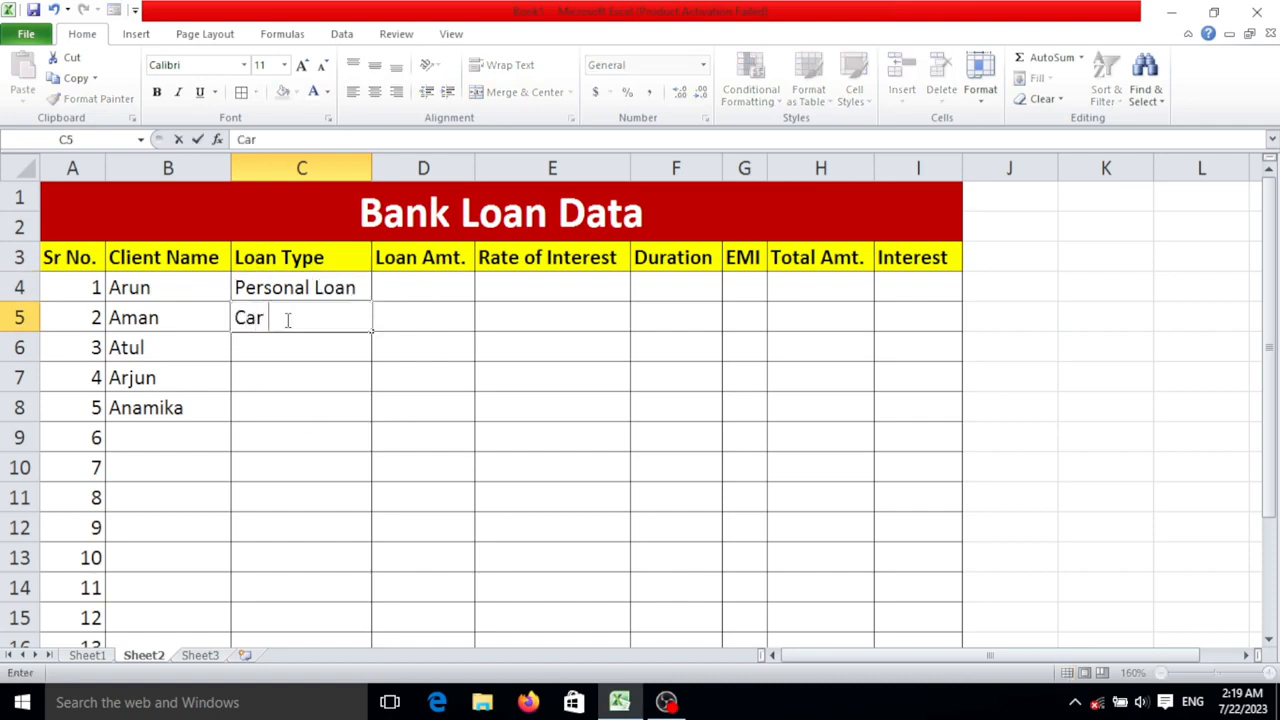
pyautogui.write(' Loan')
pyautogui.press('Return')
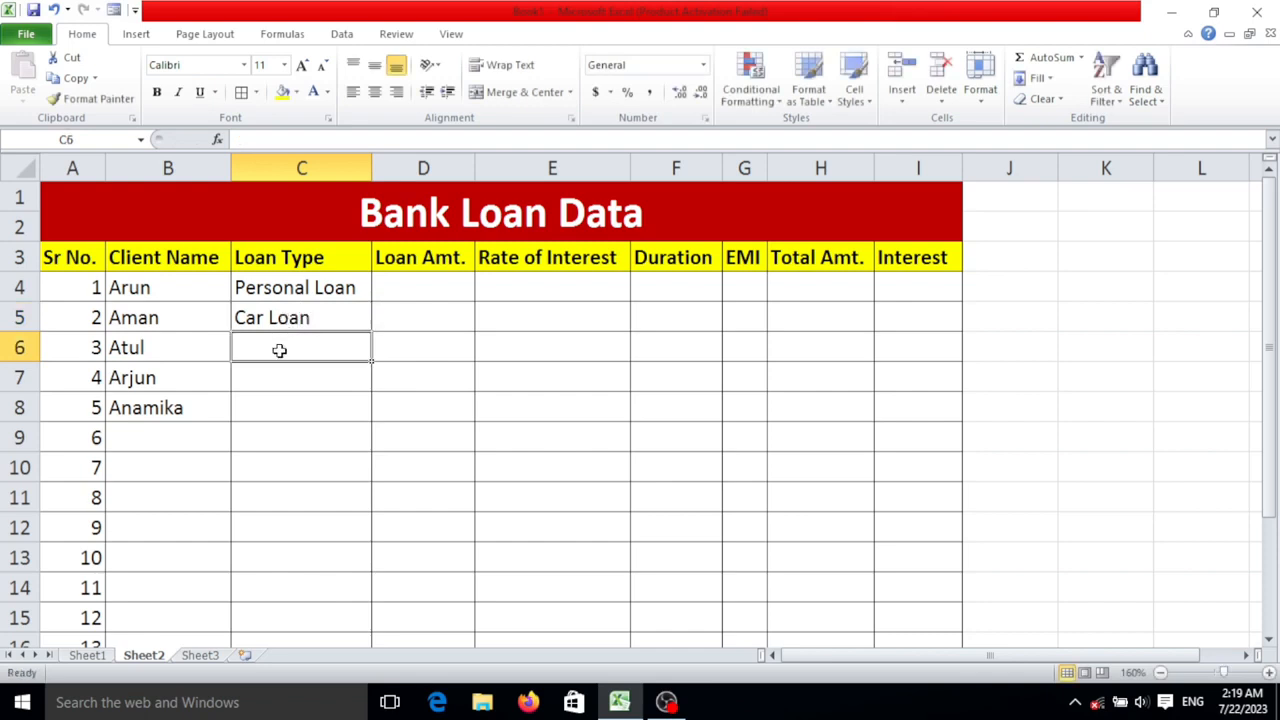
pyautogui.write('Home')
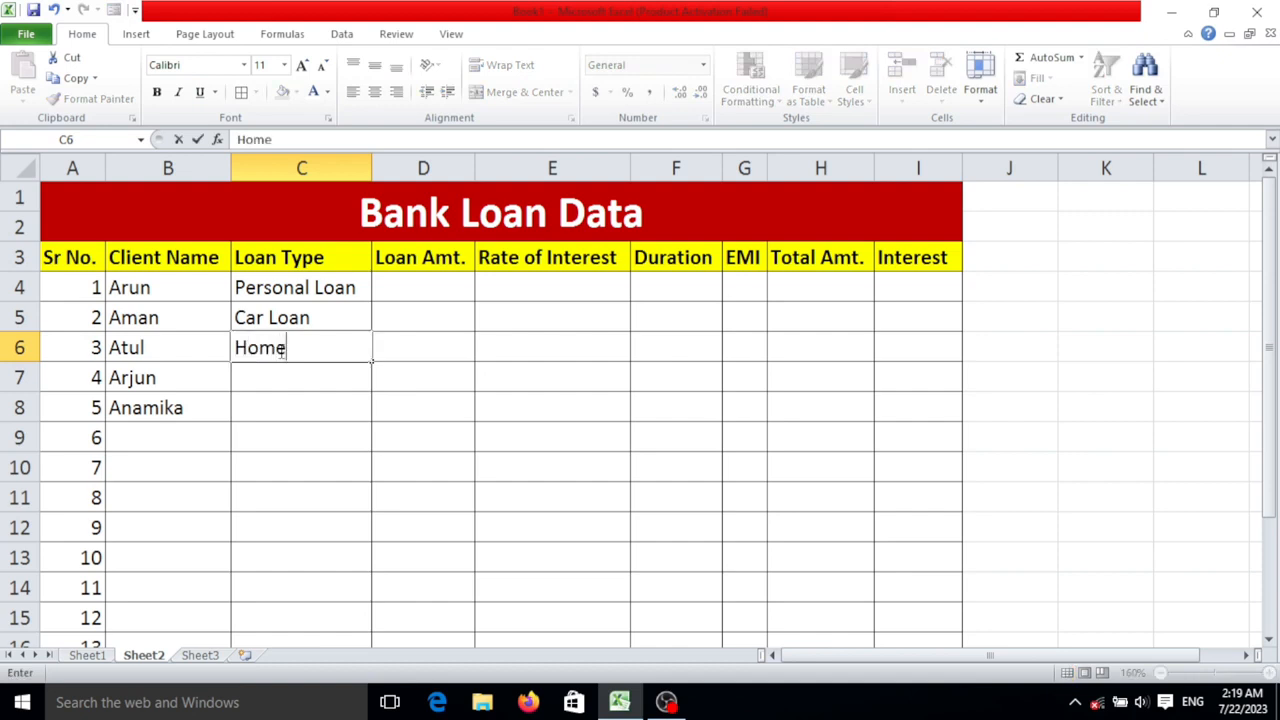
pyautogui.write(' Lona')
pyautogui.press('BackSpace')
pyautogui.write('an')
pyautogui.press('Return')
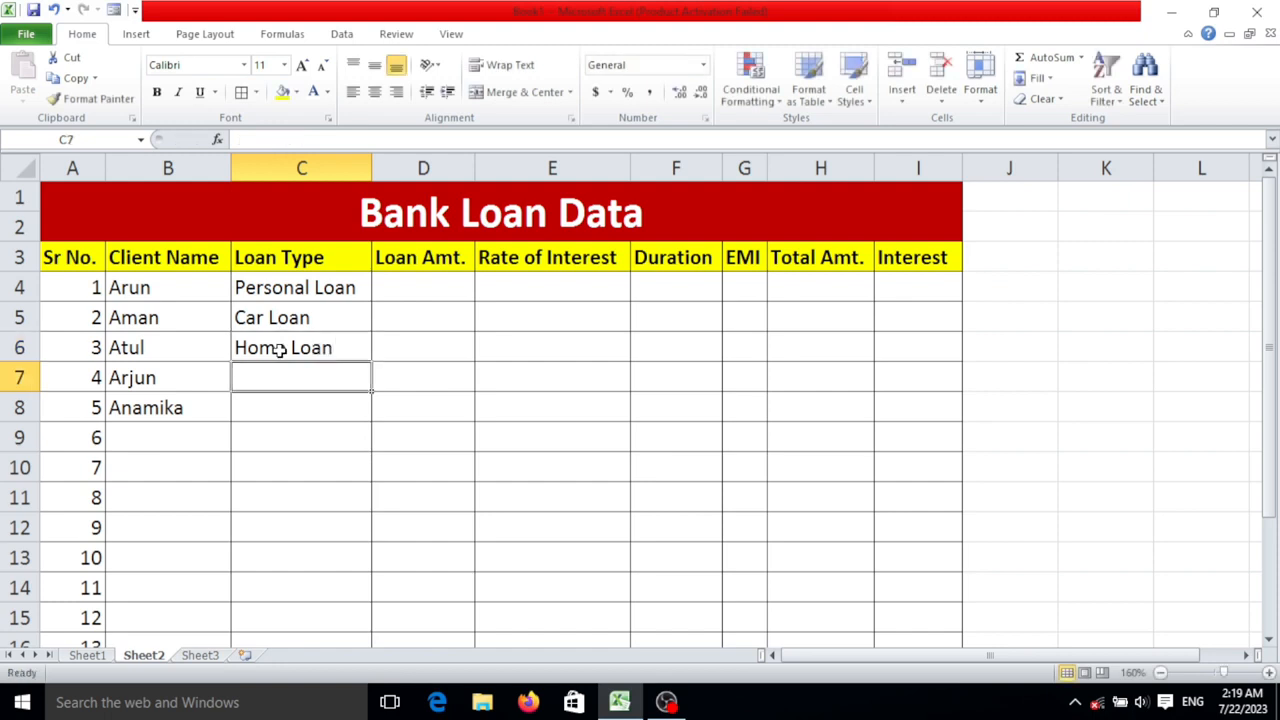
# - Enter the loan types Car Loan in cell C7 and Bike Loan in cell C8
pyautogui.write('Car Loan')
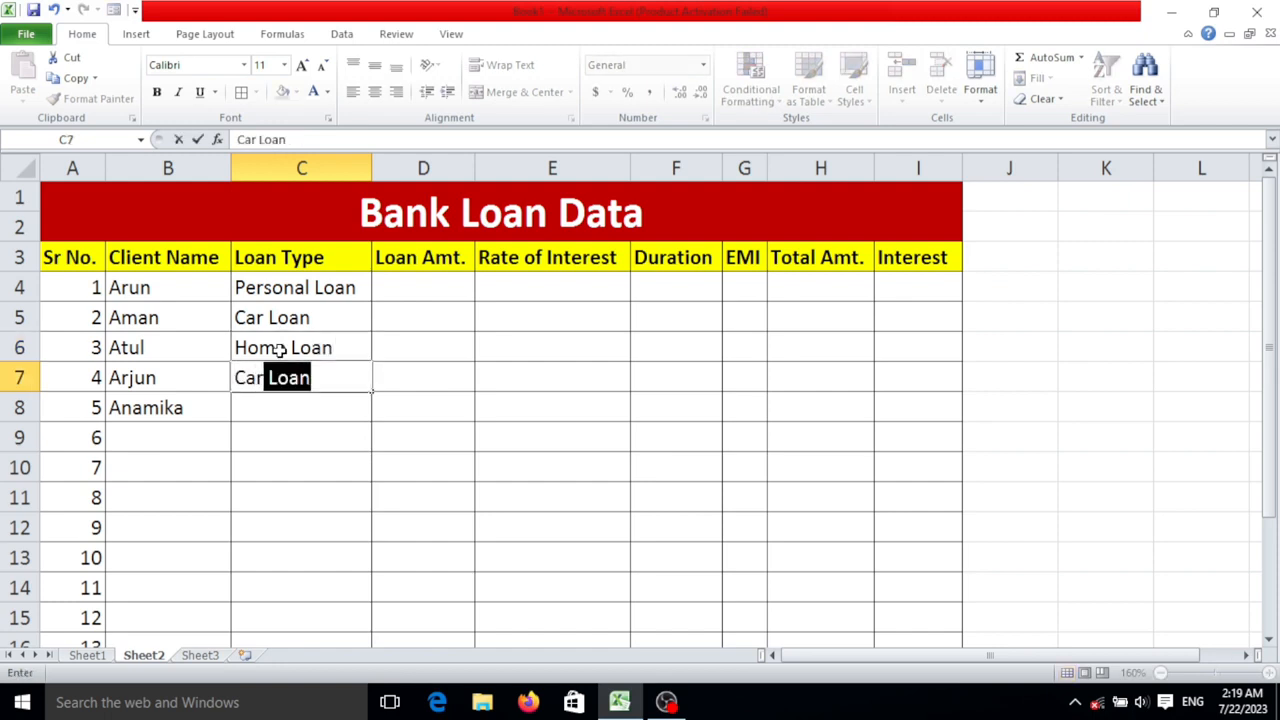
pyautogui.press('Return')
pyautogui.write('B')
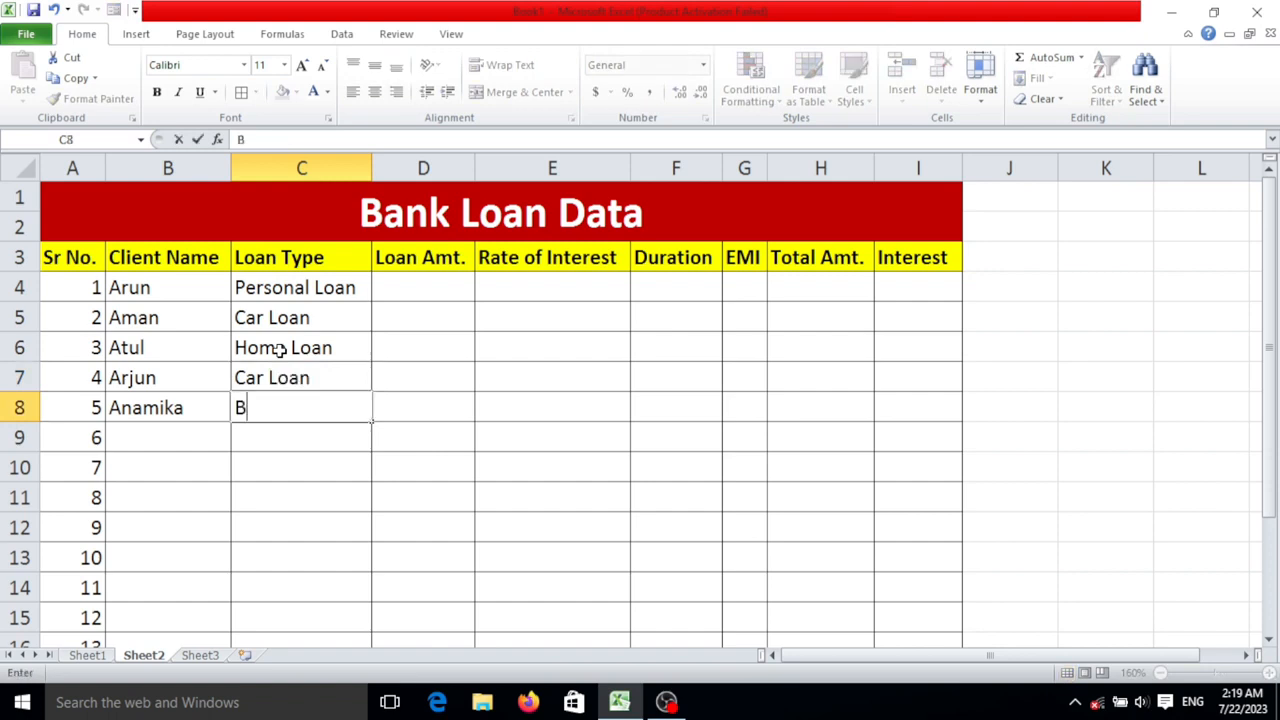
pyautogui.write('ike Loan')
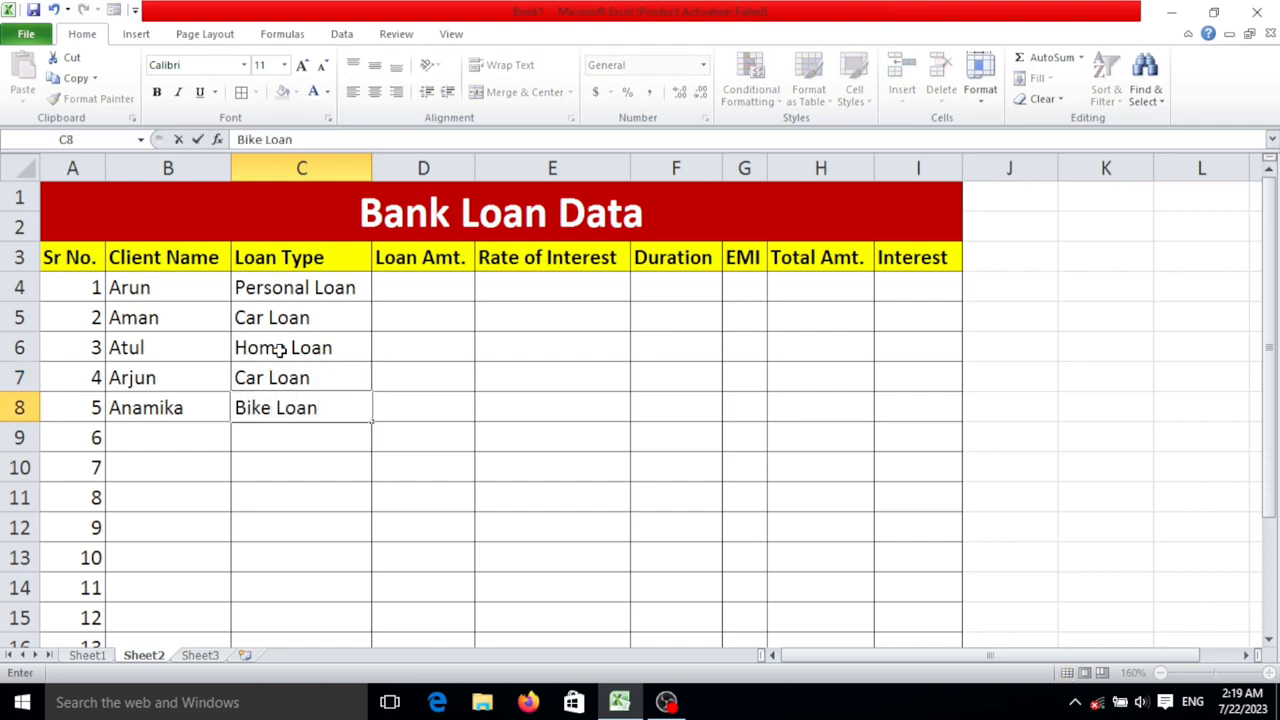
# - Widen the Loan Amt. column and enter 200000 as the first loan amount in cell D4
pyautogui.click(430, 280)
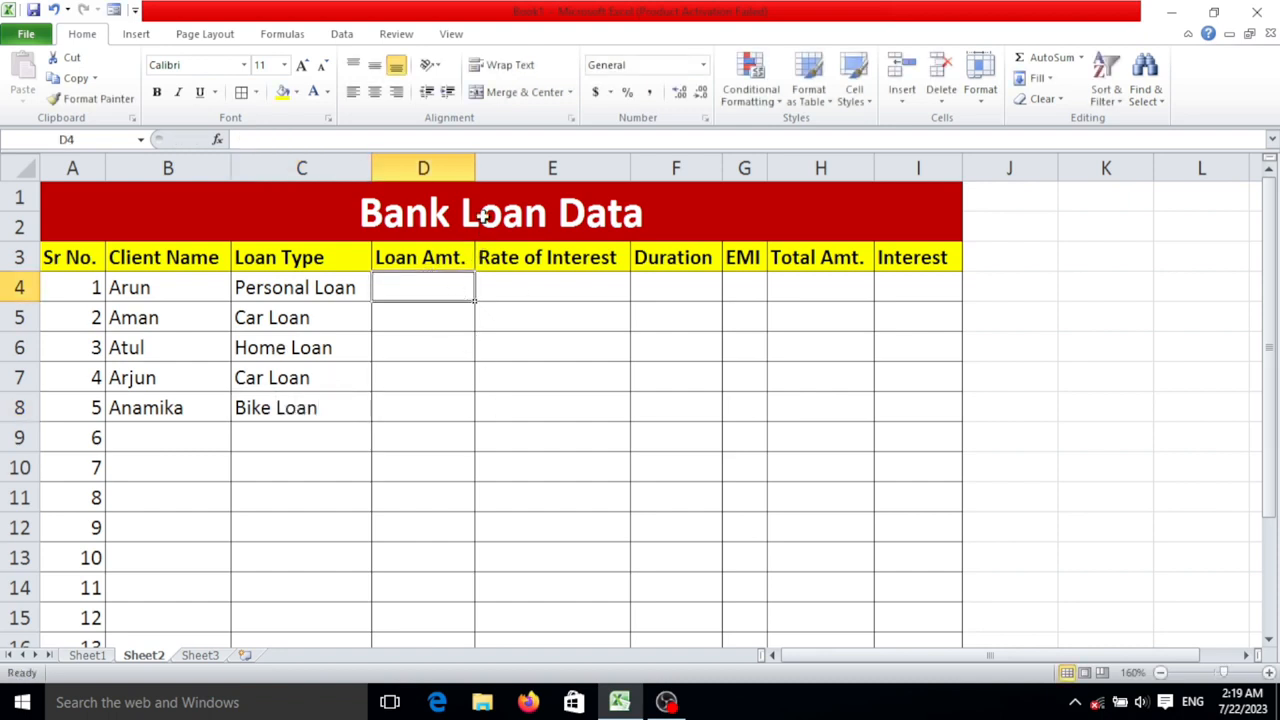
pyautogui.moveTo(475, 175); pyautogui.dragTo(531, 175)
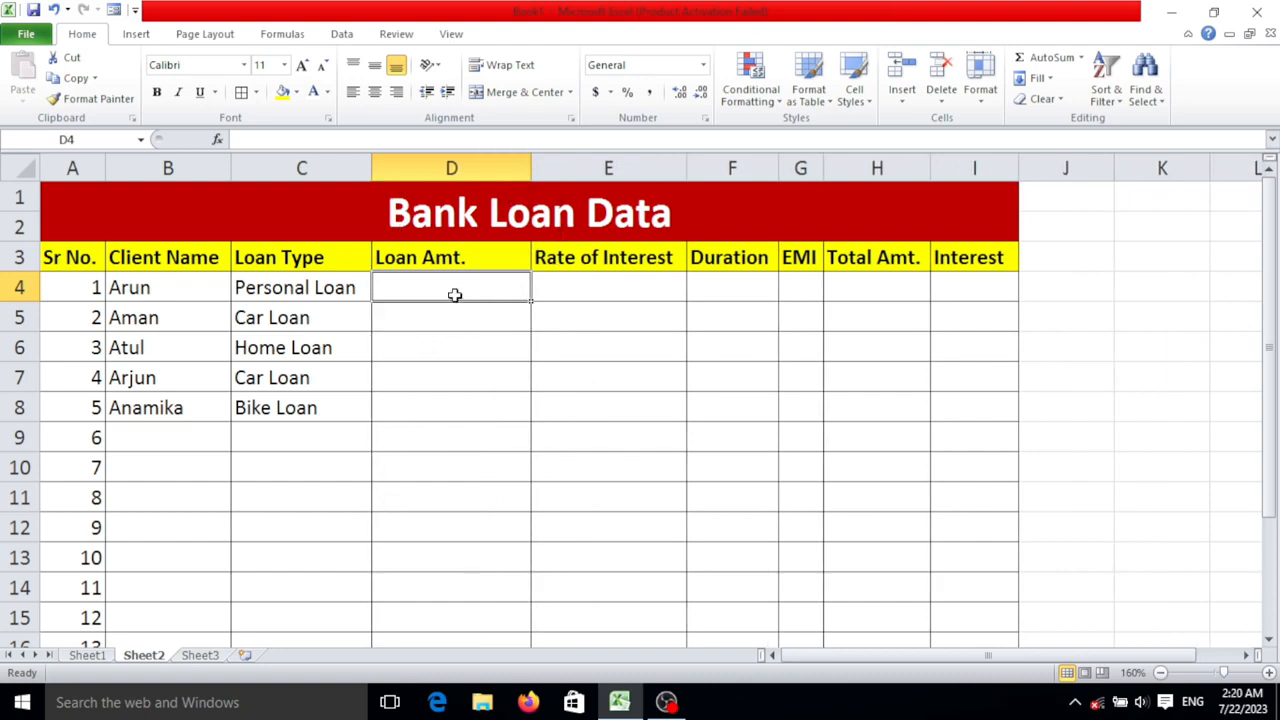
pyautogui.write('20000')
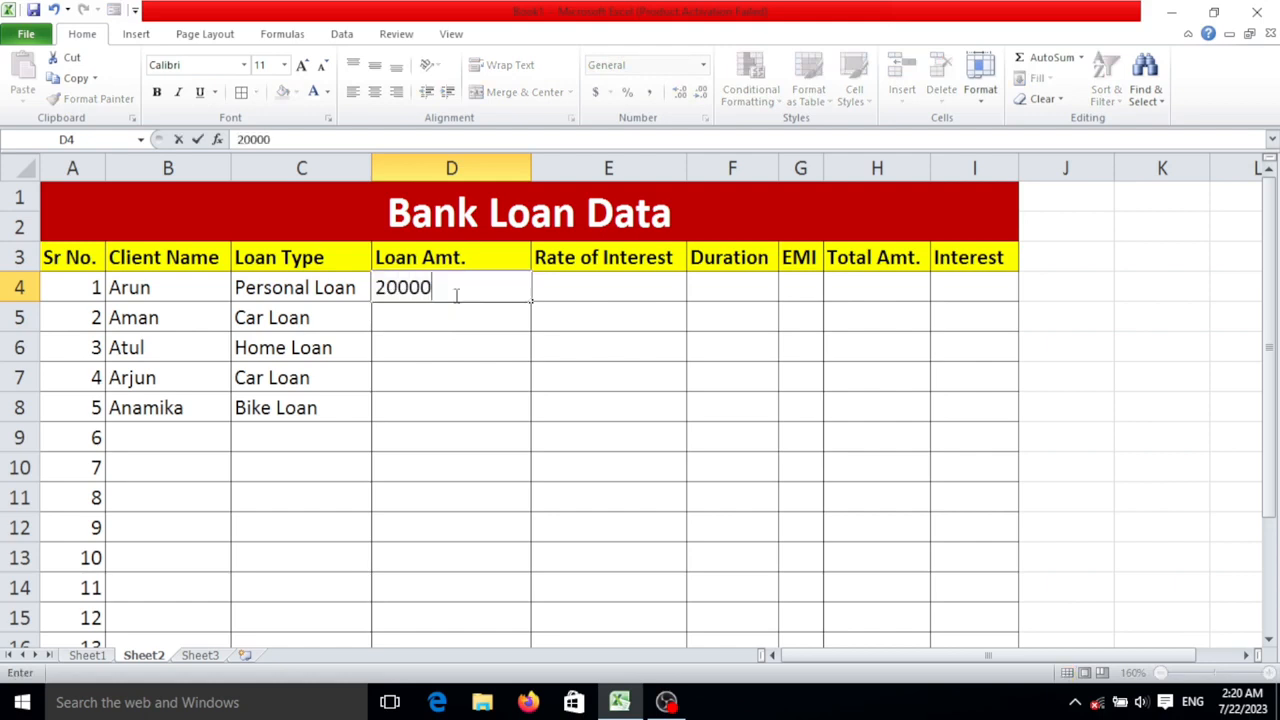
pyautogui.write('0')
pyautogui.press('BackSpace')
pyautogui.write('0')
pyautogui.press('Return')
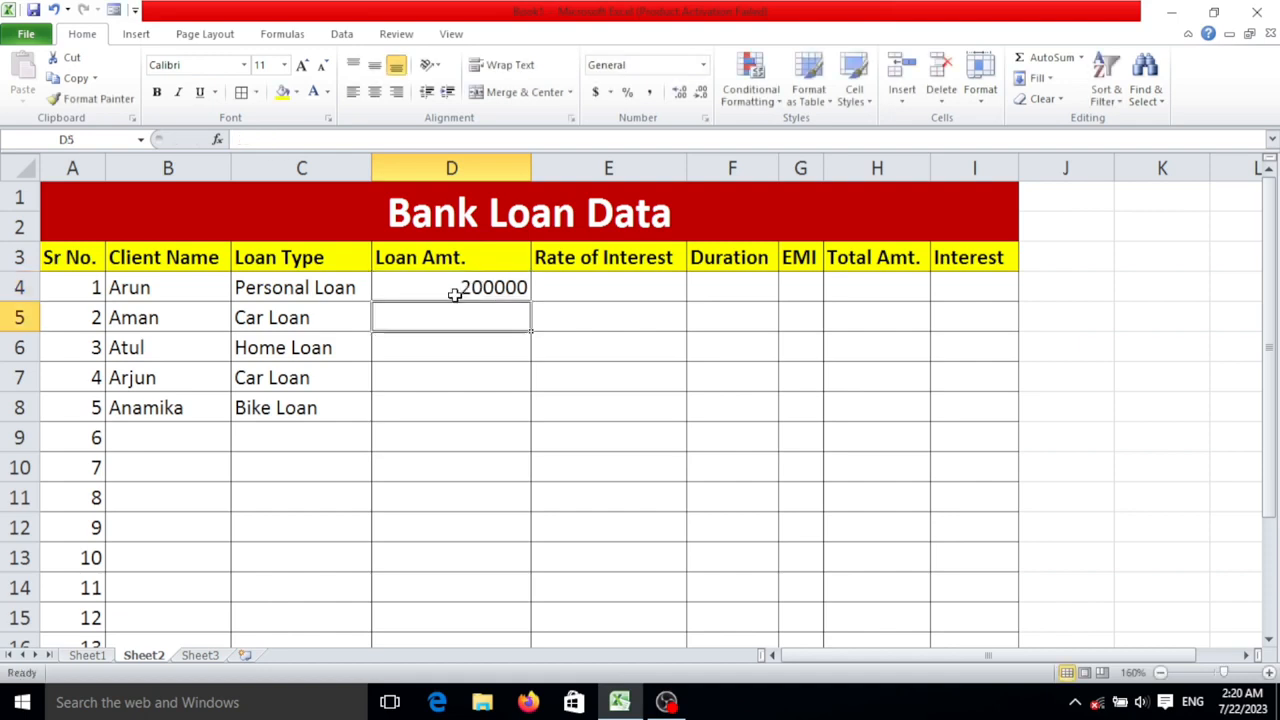
# - Enter the loan amounts 500000 in cell D5 and 300000 in cell D6
pyautogui.write('5')
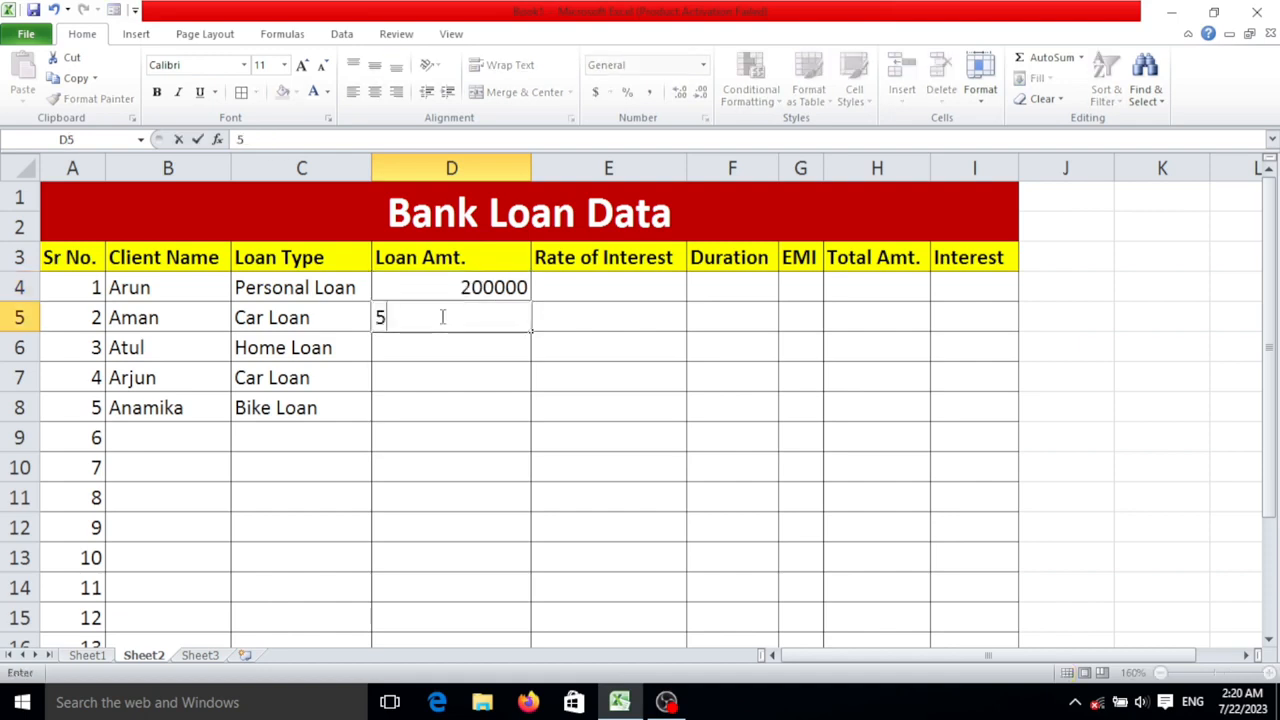
pyautogui.write('00000')
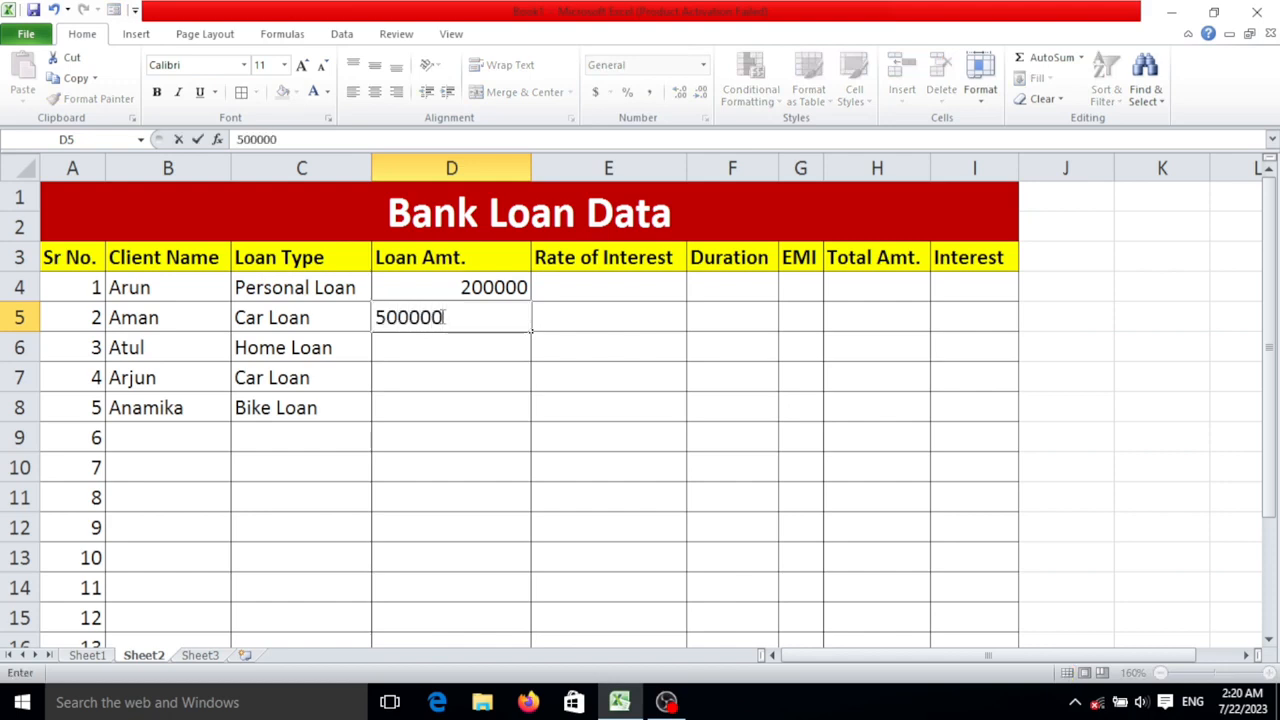
pyautogui.press('Return')
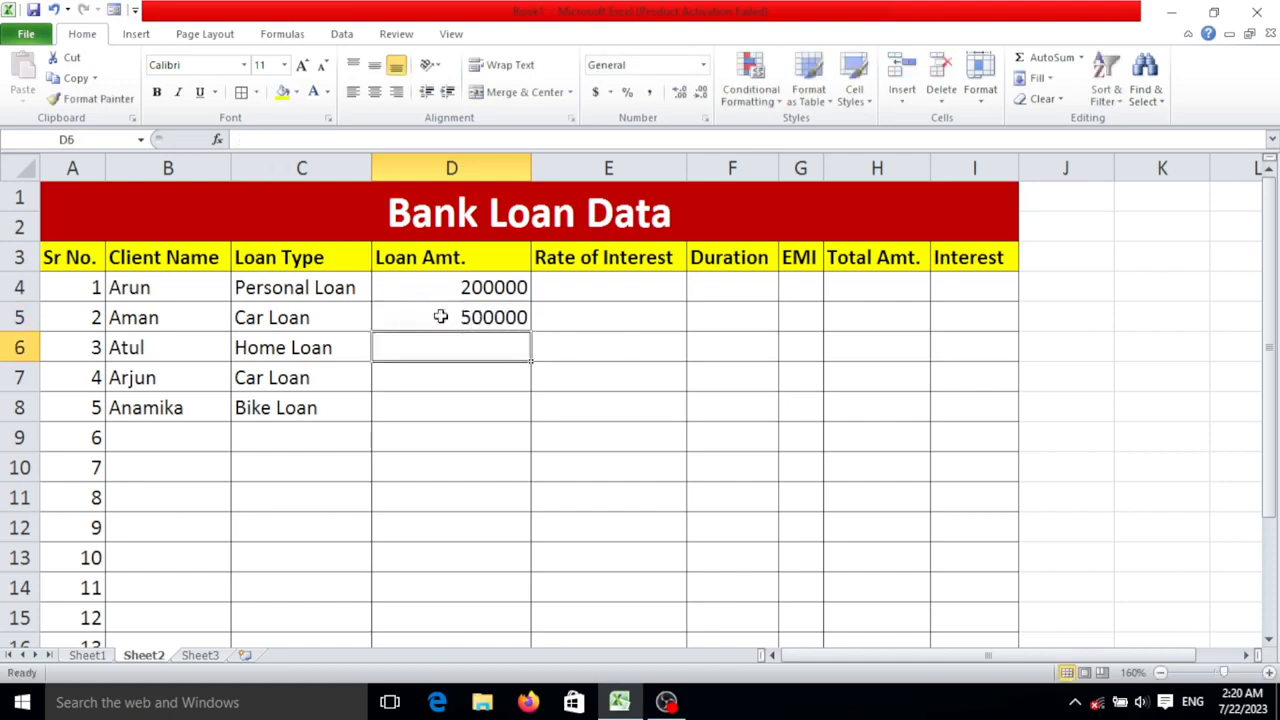
pyautogui.write('300000')
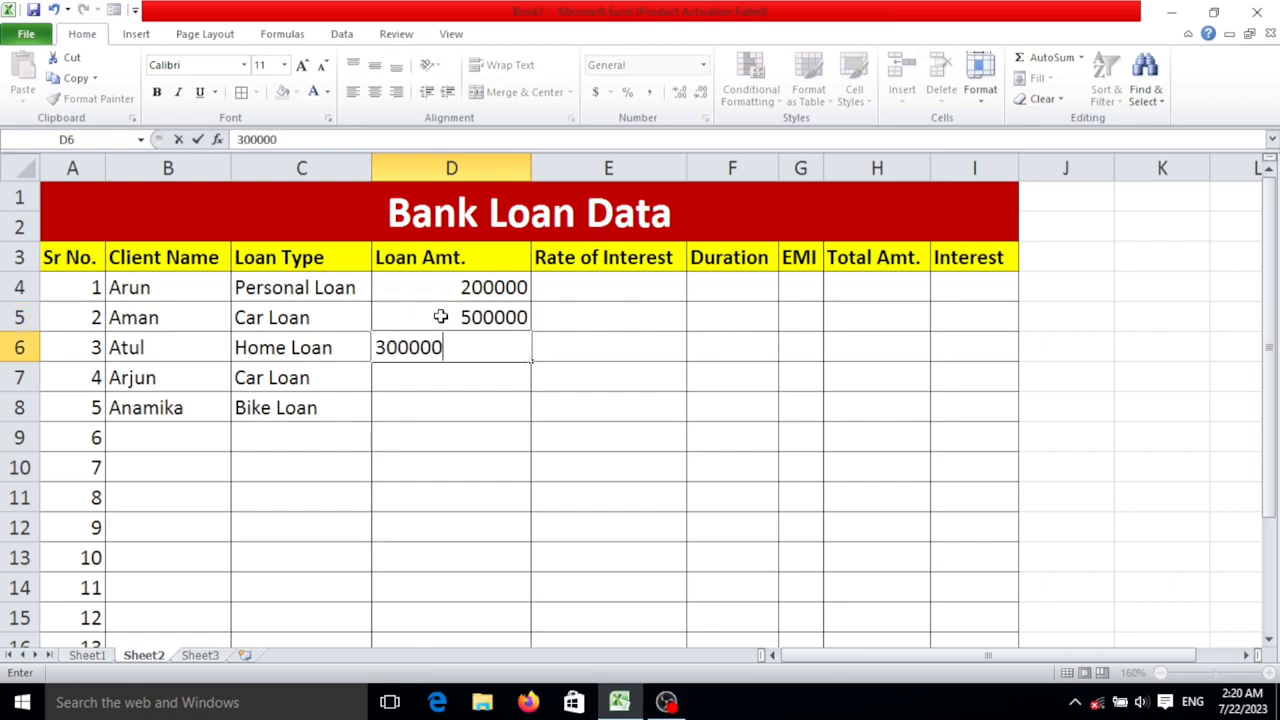
pyautogui.press('Return')
# - Enter the loan amounts 600000 in cell D7 and 100000 in cell D8
pyautogui.write('6')
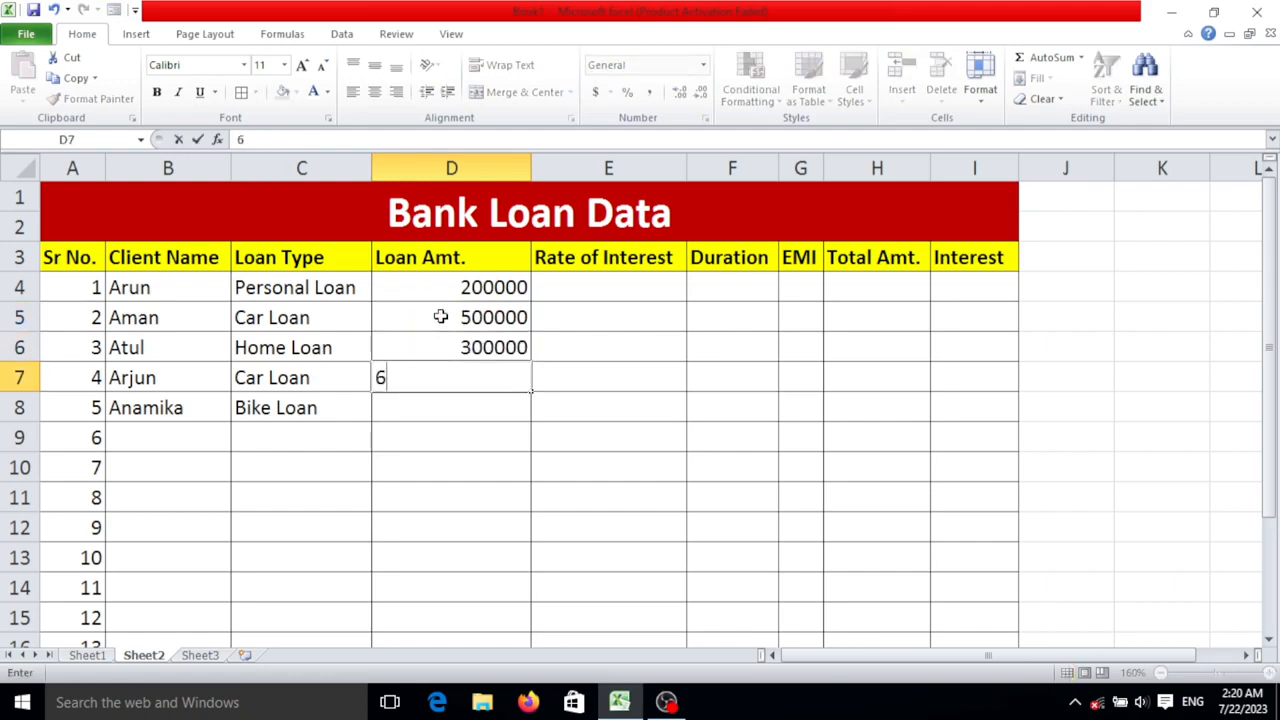
pyautogui.write('00000')
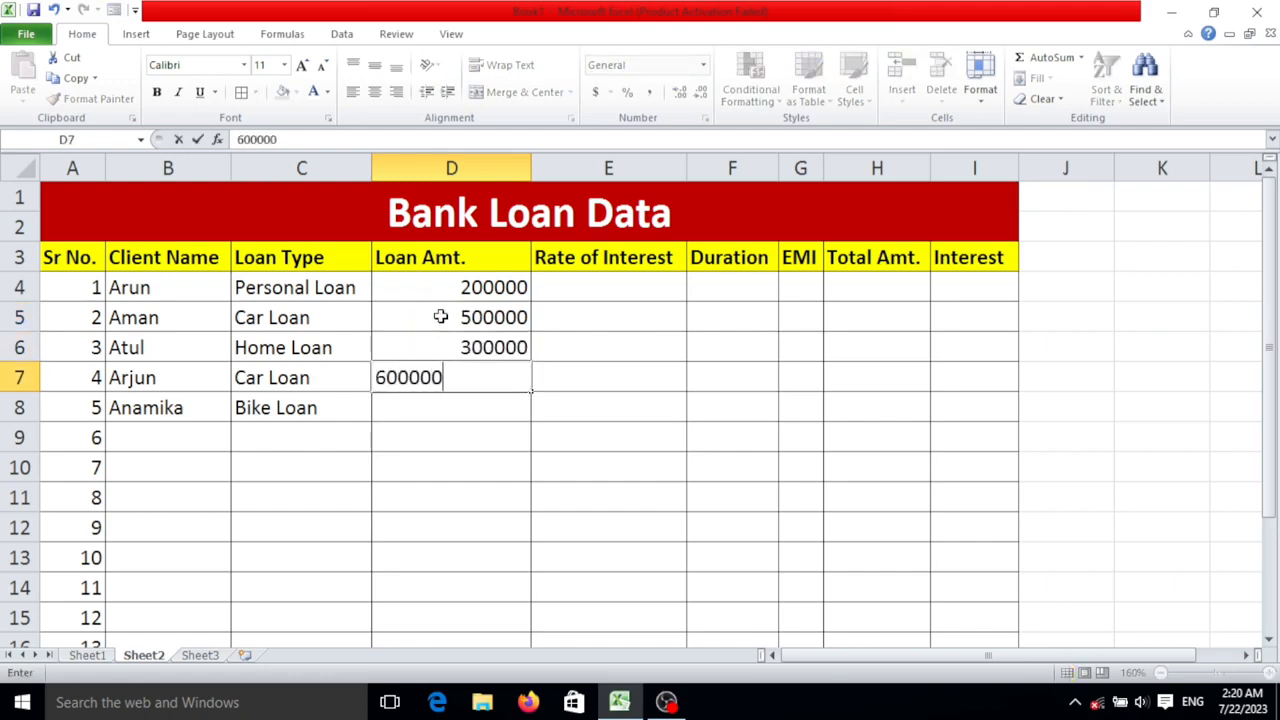
pyautogui.press('BackSpace')
pyautogui.write('0')
pyautogui.press('Return')
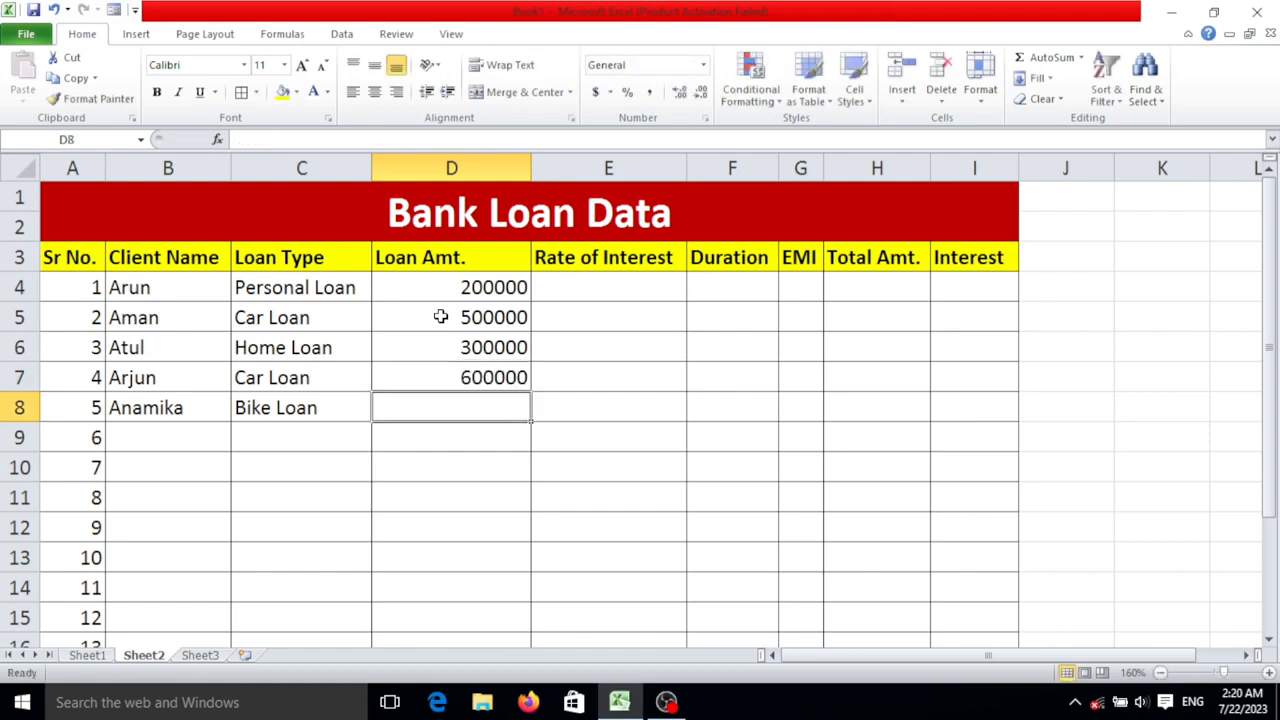
pyautogui.write('100000')
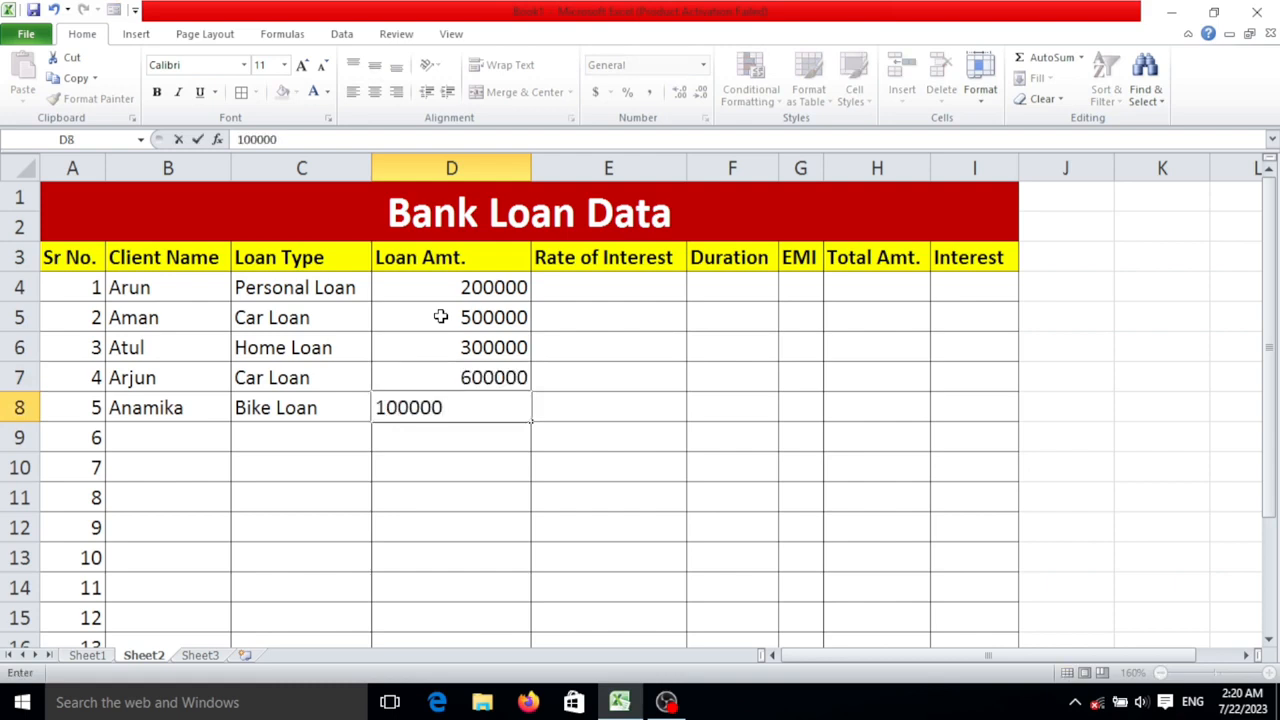
pyautogui.press('Up')
pyautogui.press('Right')
pyautogui.press('Up')
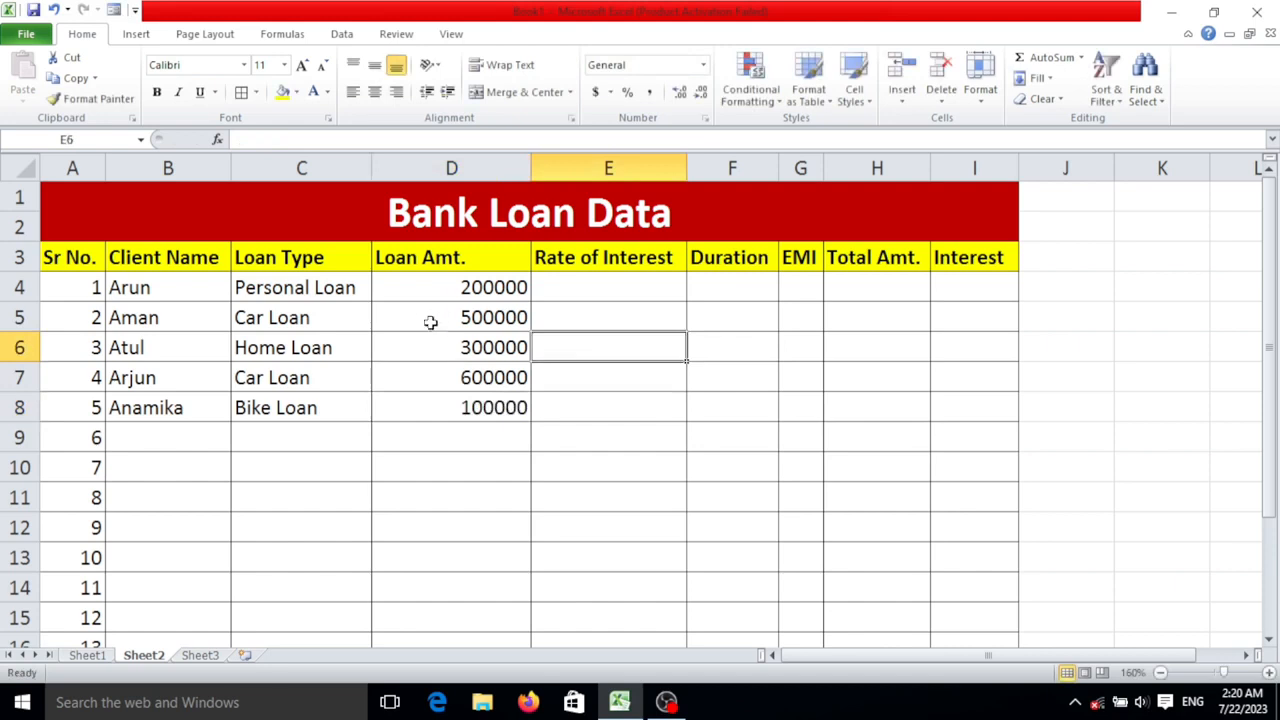
# - Enter 11% as the first client's rate of interest in cell E4
pyautogui.click(643, 290)
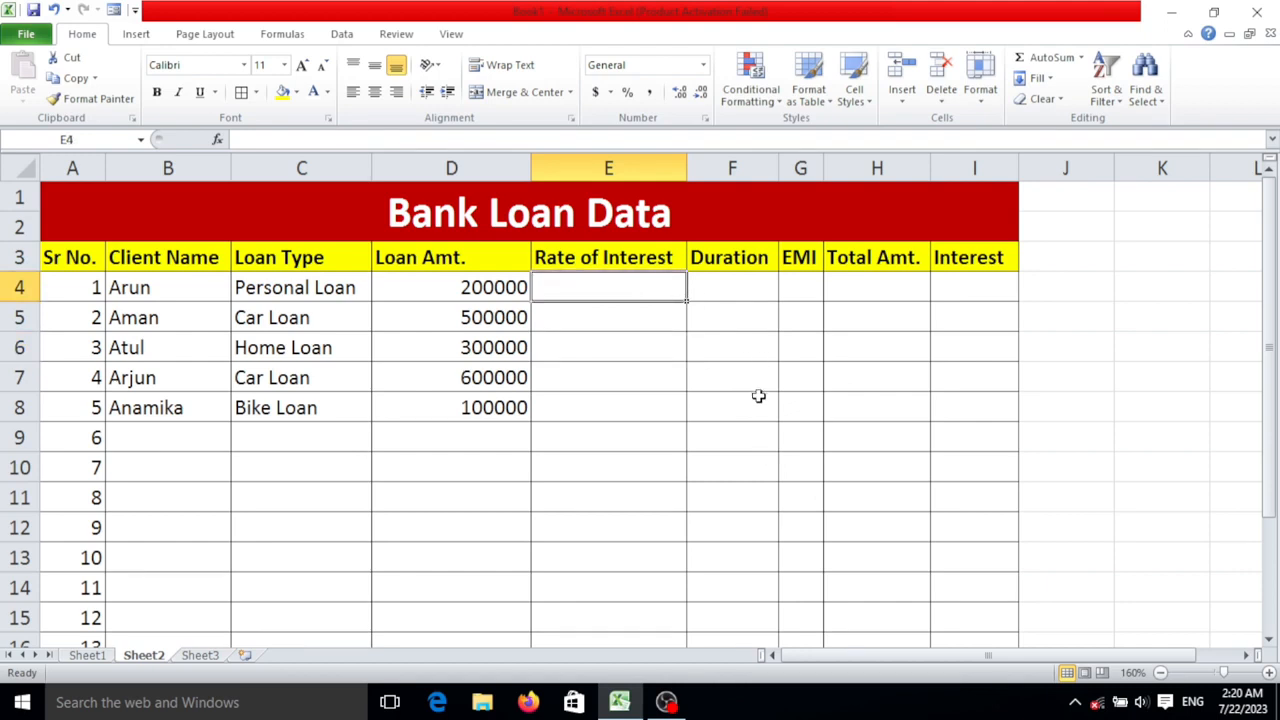
pyautogui.write('11')
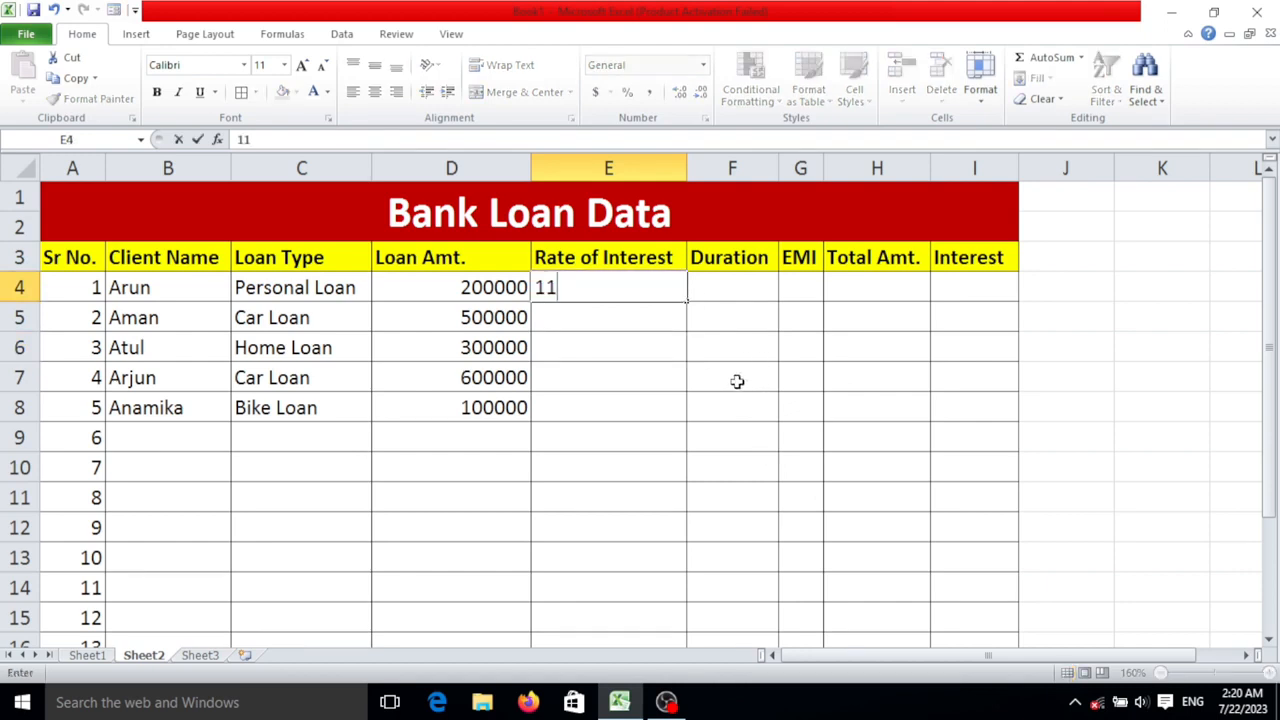
pyautogui.write('%')
pyautogui.press('Return')
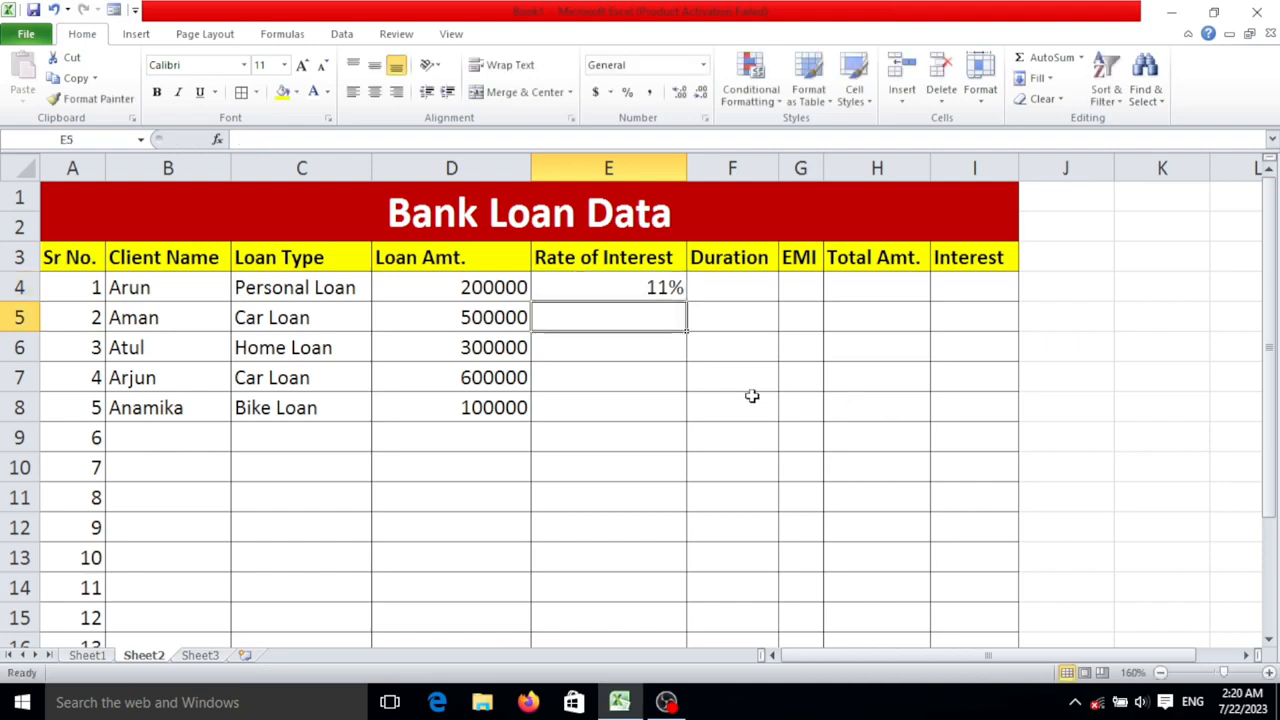
pyautogui.click(660, 287)
pyautogui.moveTo(640, 286); pyautogui.dragTo(646, 397)
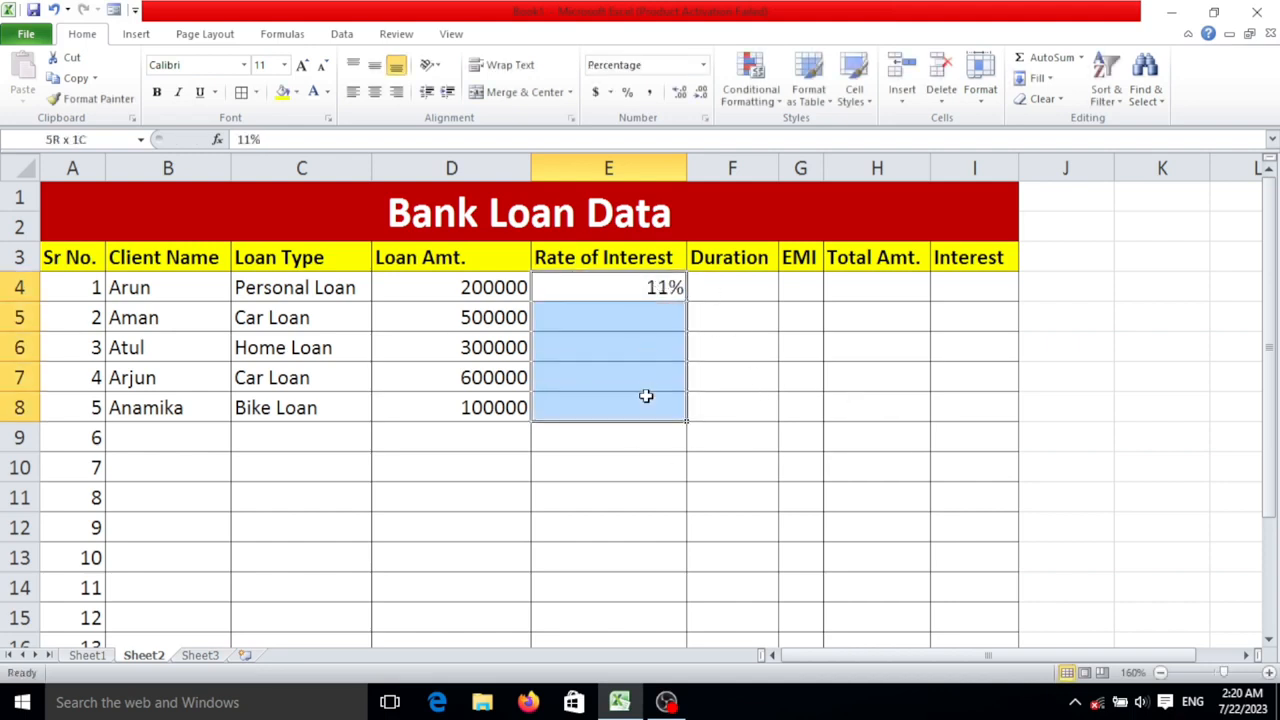
pyautogui.click(695, 345)
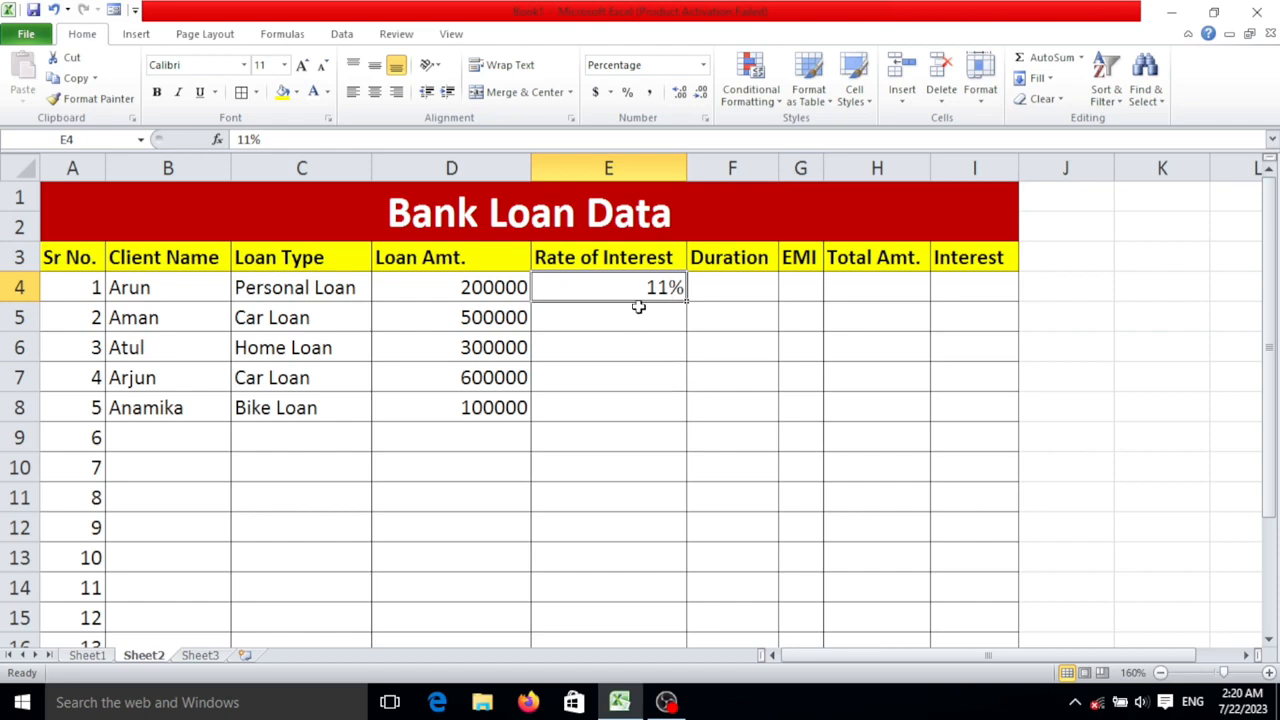
pyautogui.click(700, 298)
pyautogui.click(631, 289)
pyautogui.click(680, 336)
pyautogui.click(665, 290)
pyautogui.click(680, 318)
pyautogui.click(663, 289)
pyautogui.click(747, 274)
pyautogui.click(668, 290)
pyautogui.click(613, 307)
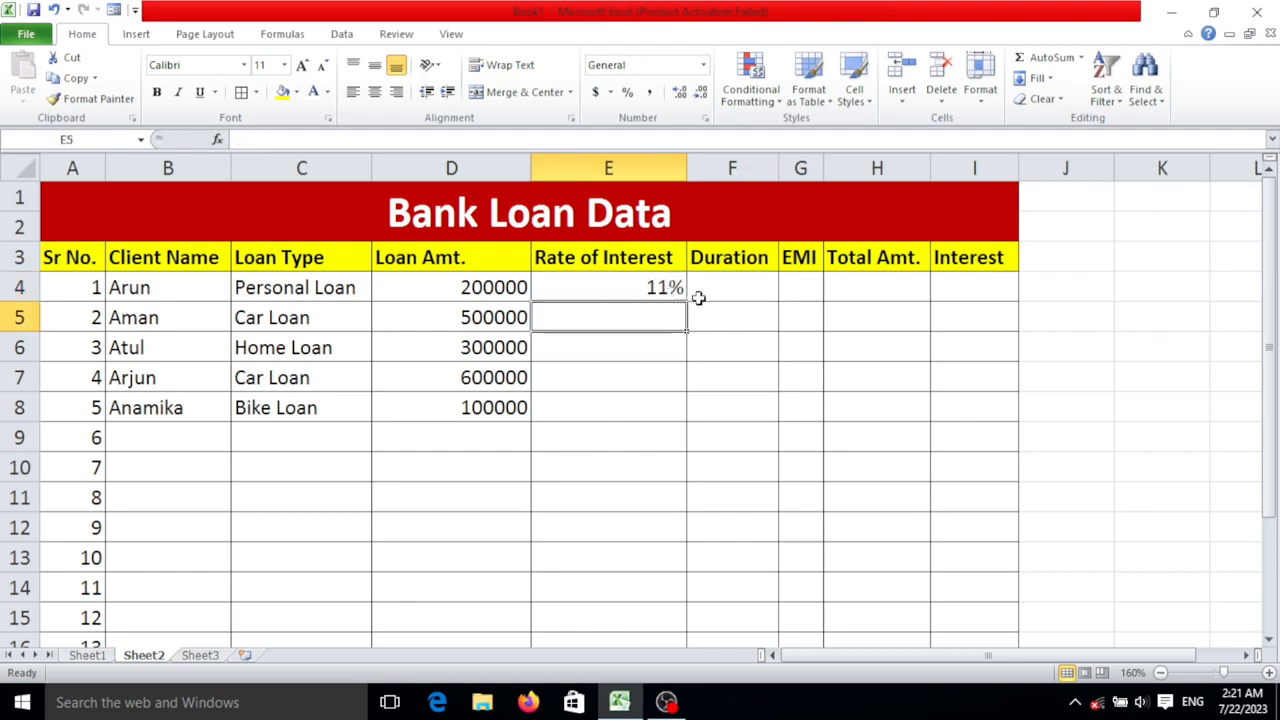
pyautogui.click(650, 290)
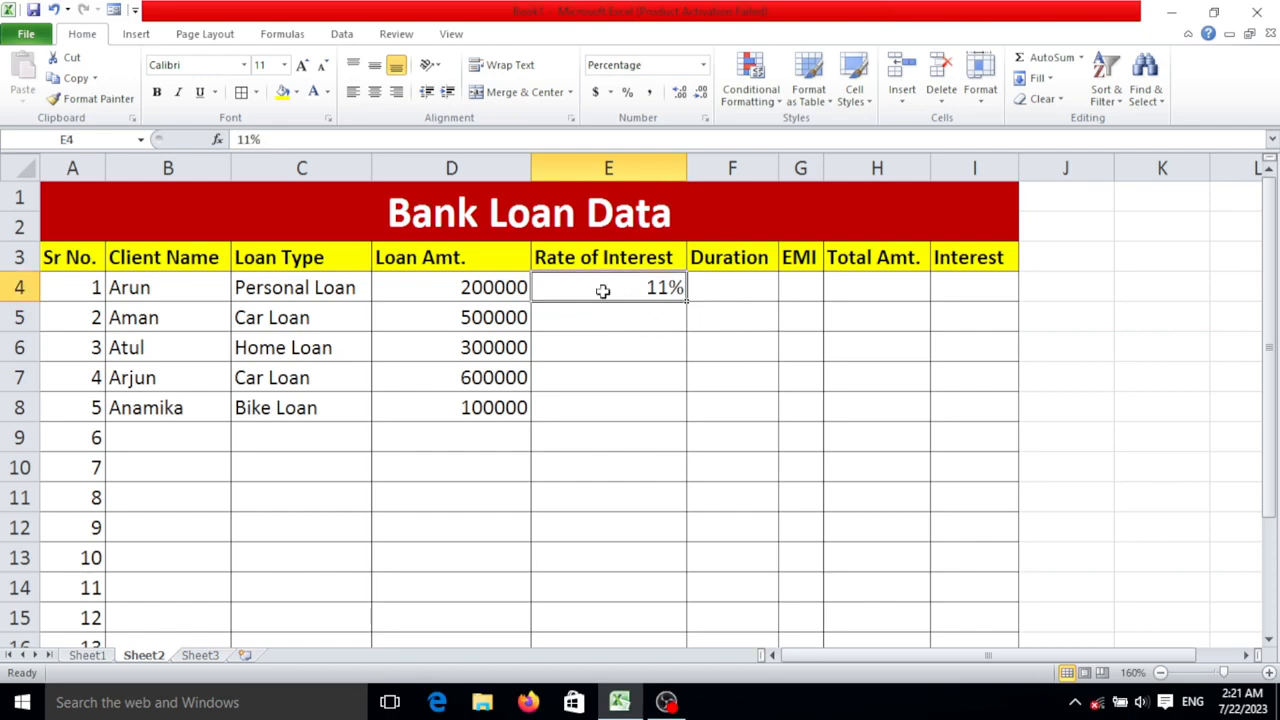
pyautogui.click(657, 316)
pyautogui.click(660, 288)
# - Enter the interest rates 12% in cell E5 and 13% in cell E6
pyautogui.press('Down')
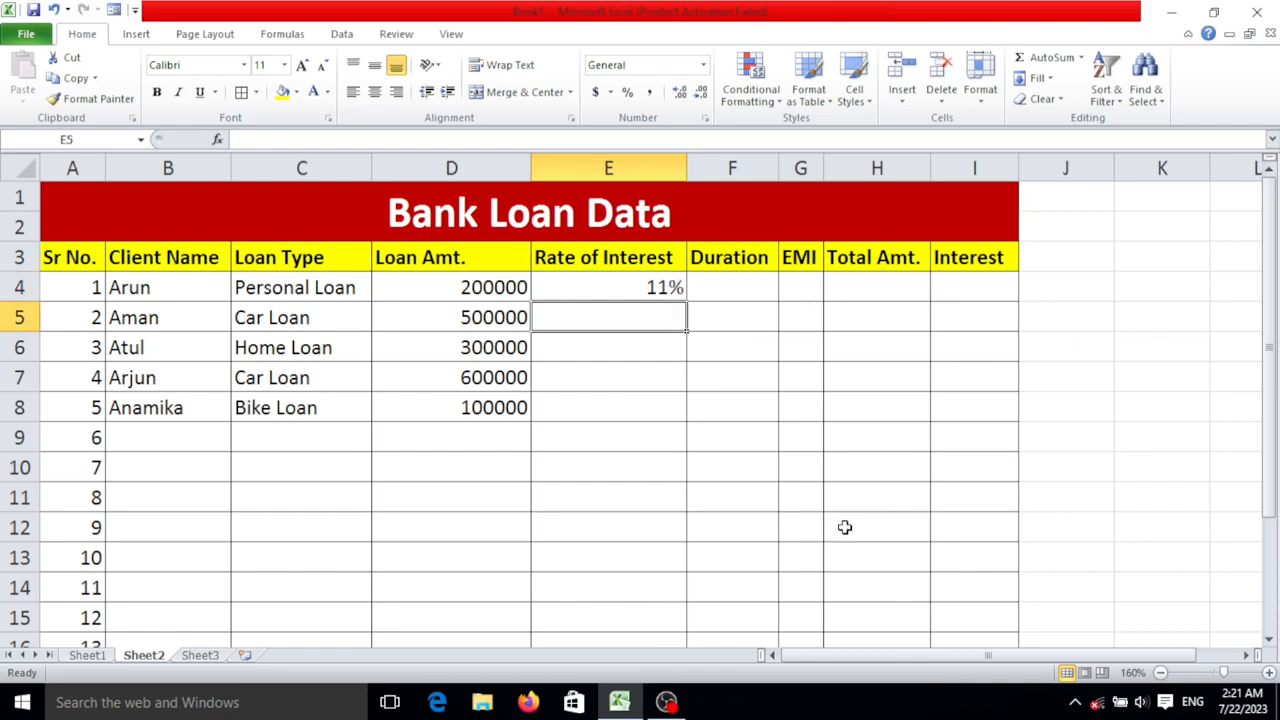
pyautogui.write('12')
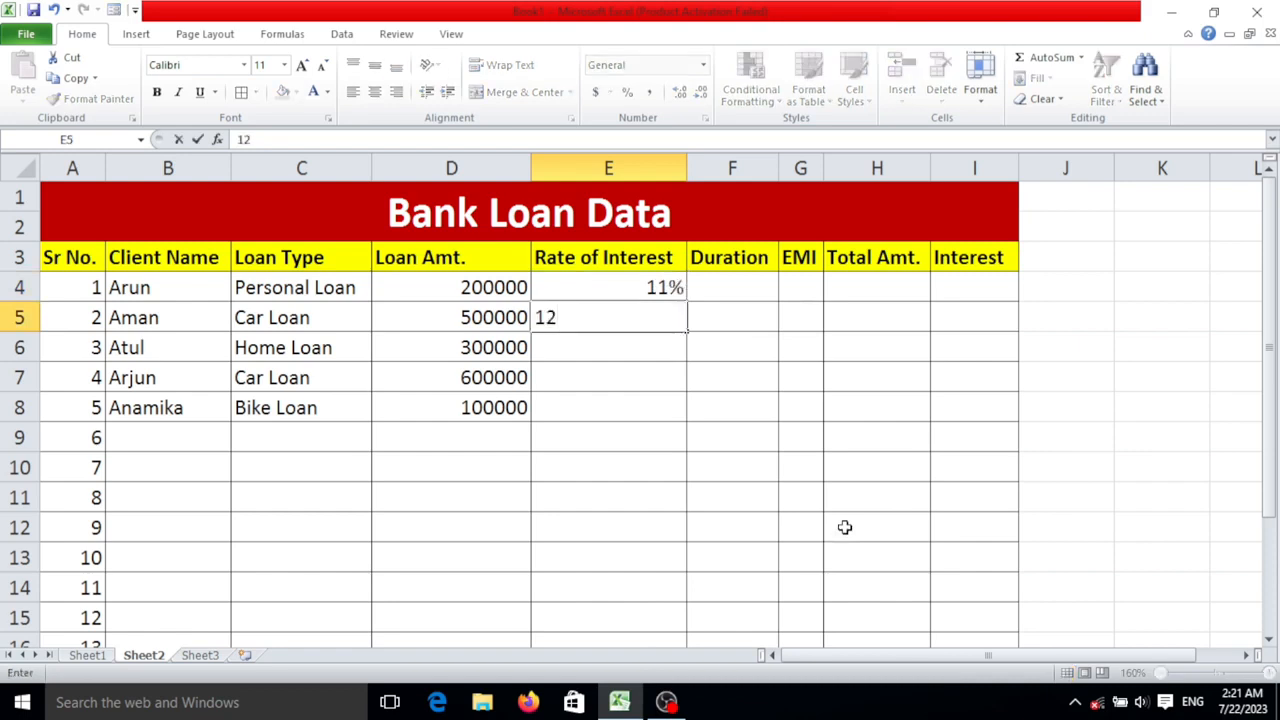
pyautogui.write('%')
pyautogui.press('Return')
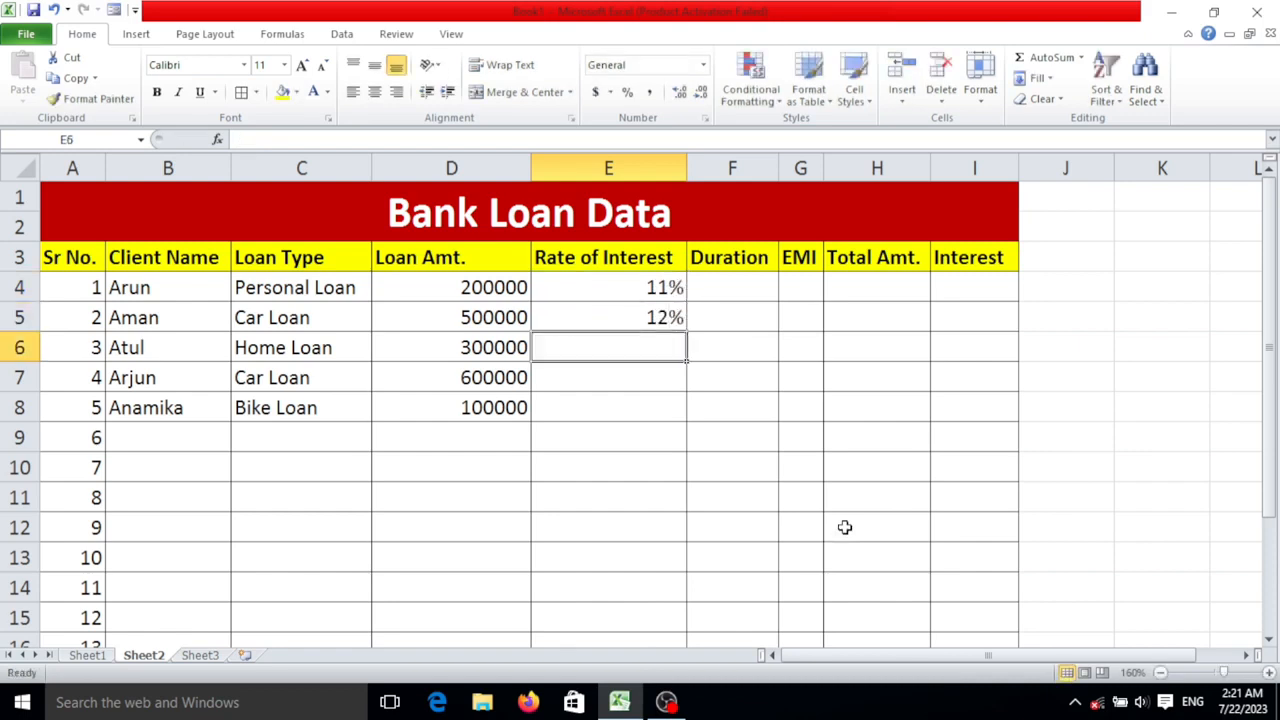
pyautogui.press('End')
pyautogui.write('13')
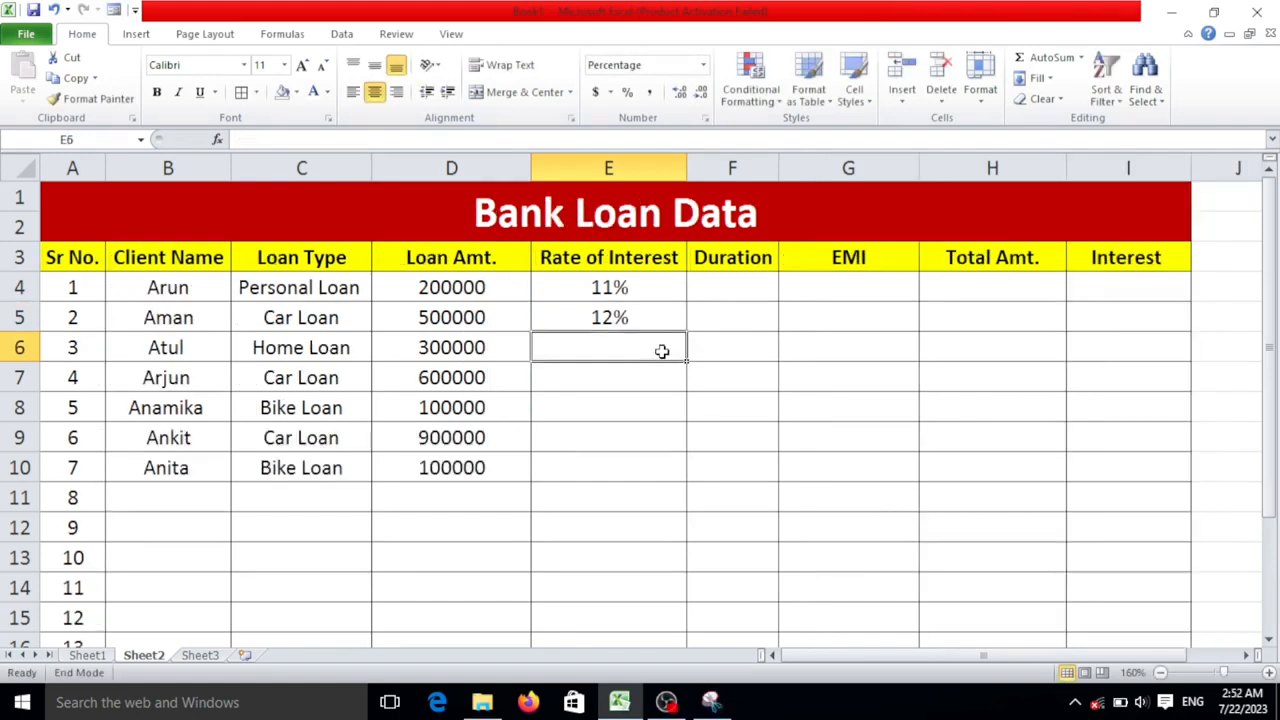
pyautogui.write('13')
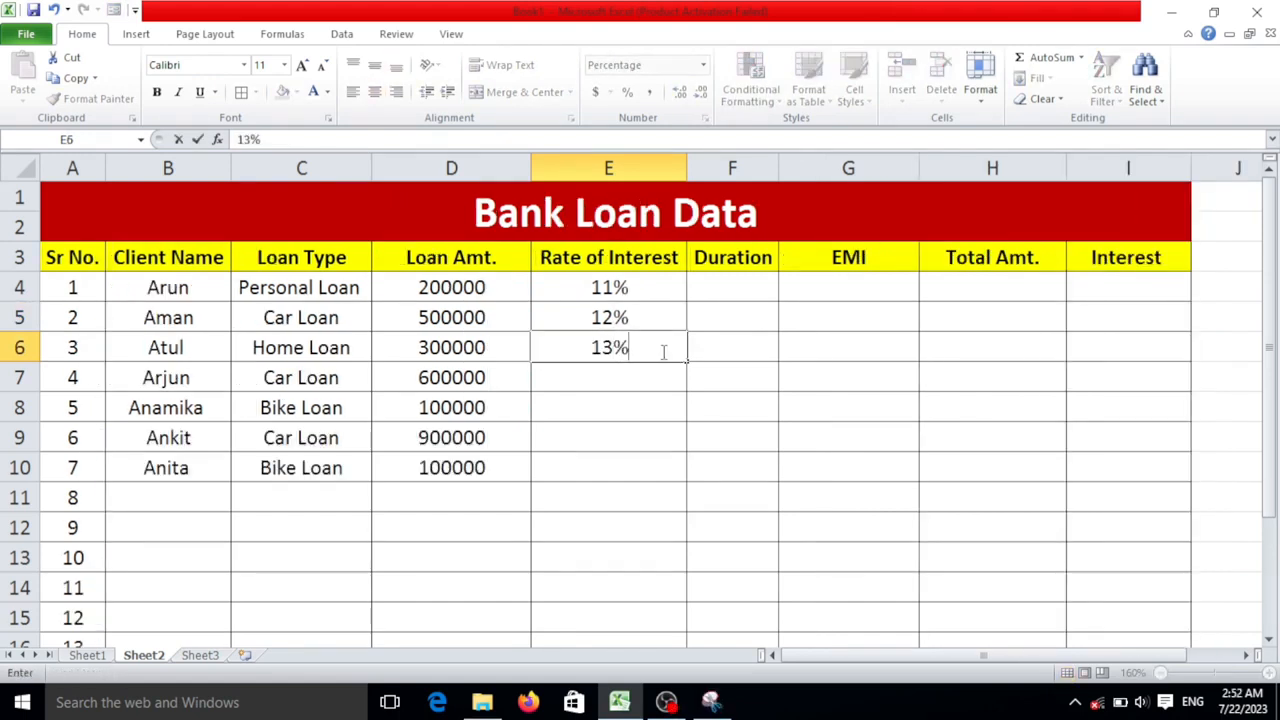
pyautogui.press('Return')
# - Enter the interest rates 14% in cell E7 and 11% in cell E8
pyautogui.write('14')
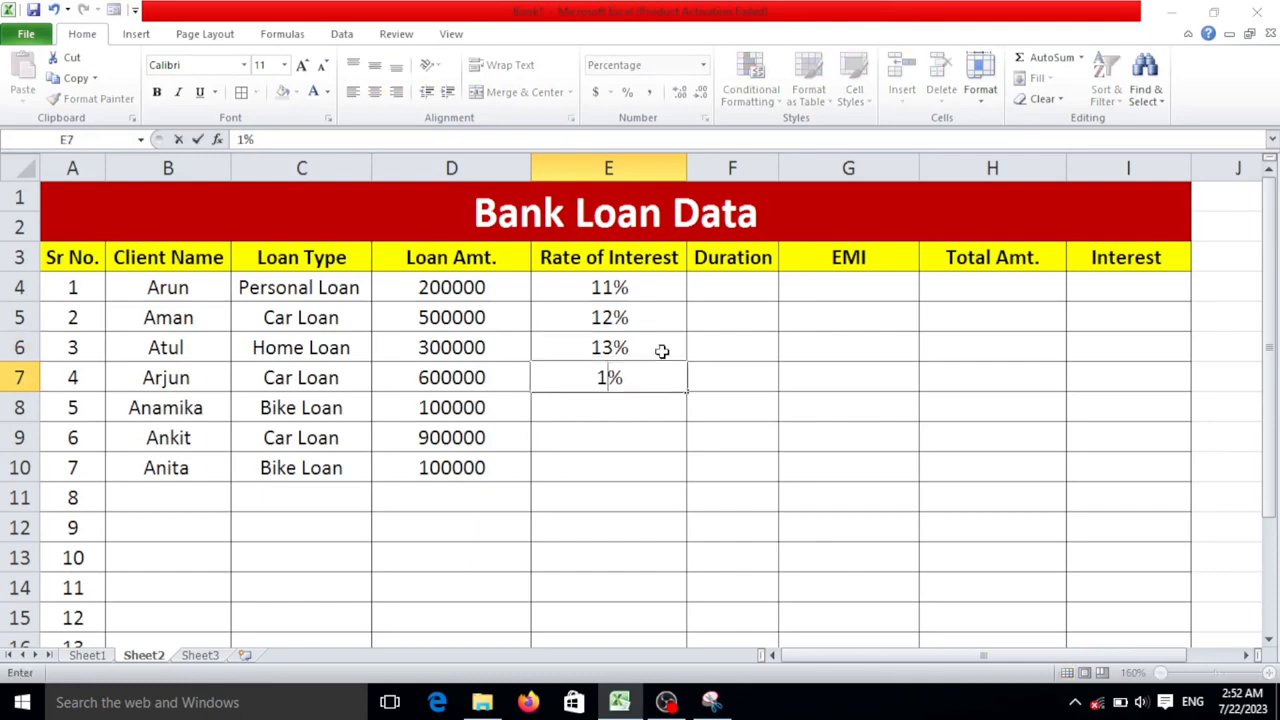
pyautogui.write('$')
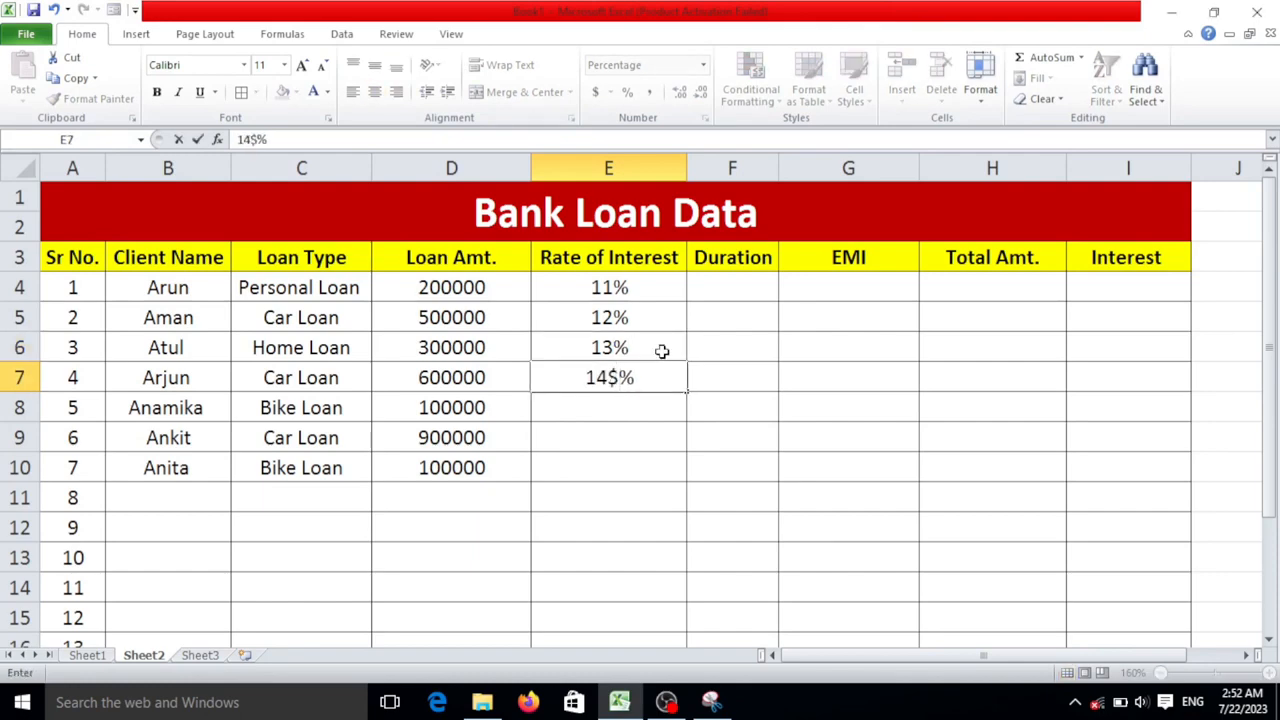
pyautogui.press('BackSpace')
pyautogui.press('Return')
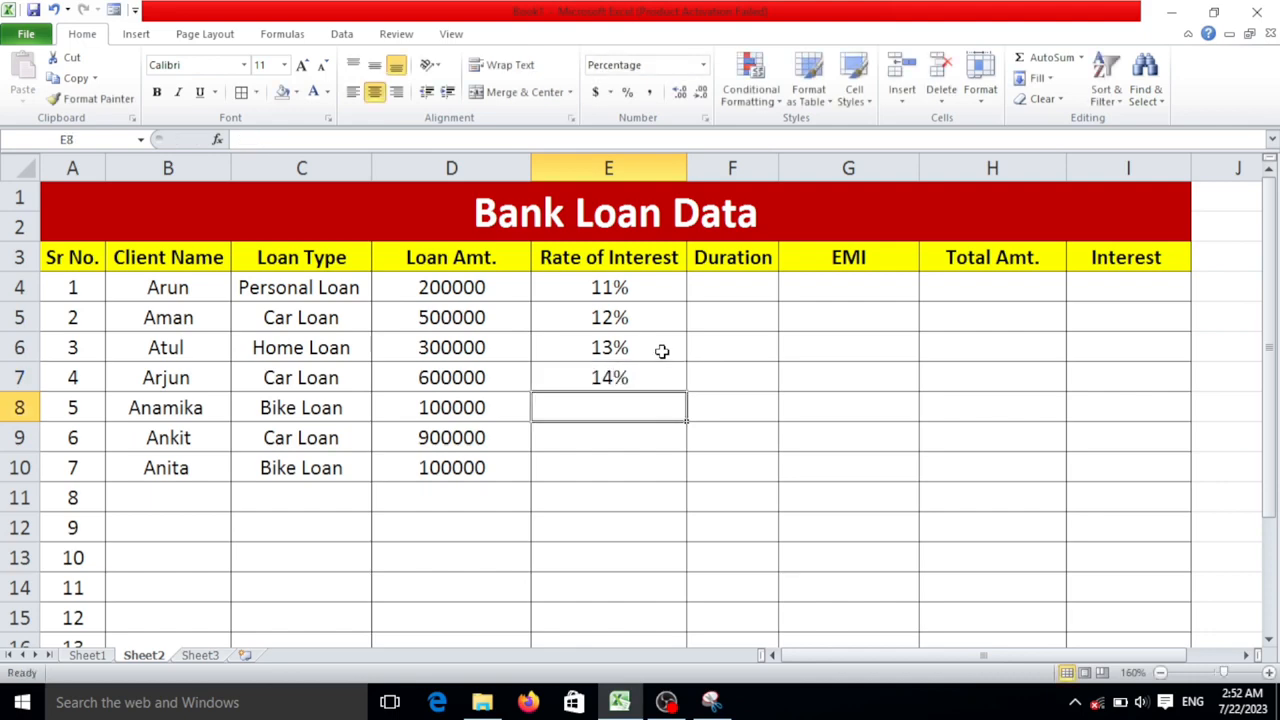
pyautogui.write('11')
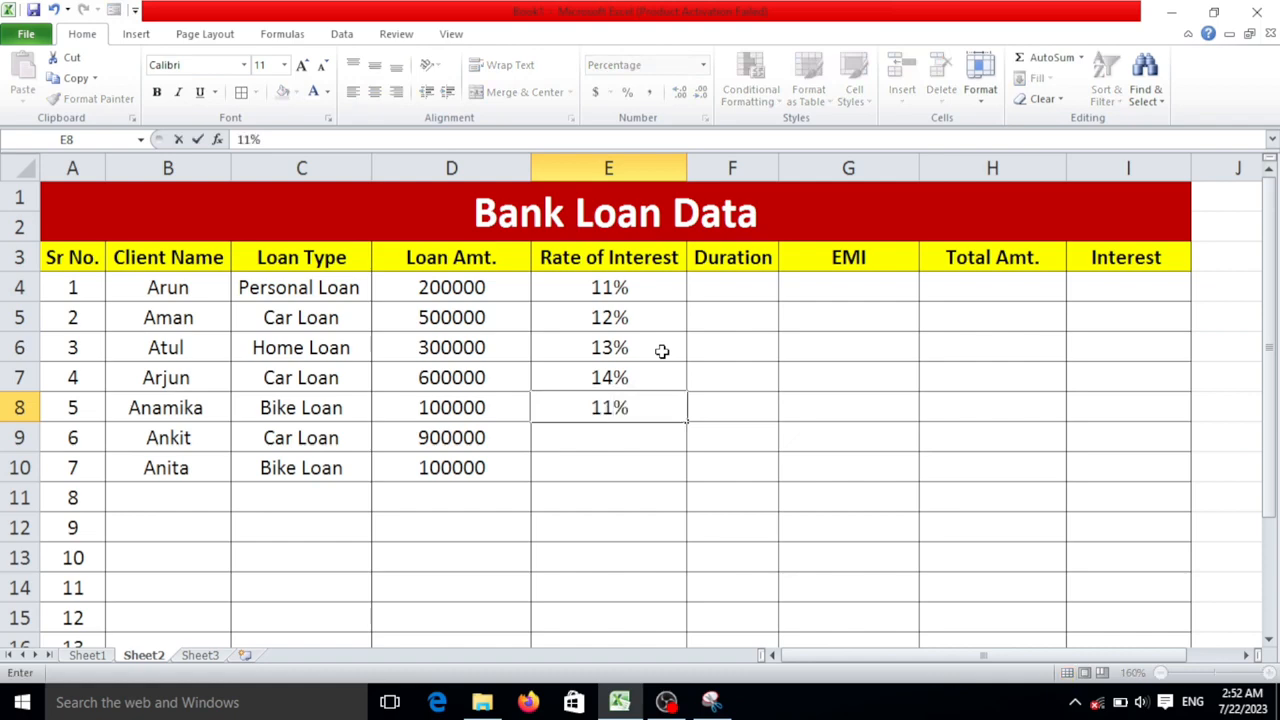
pyautogui.write('#')
pyautogui.press('BackSpace')
# - Enter the loan durations 2, 1 and 5 in cells F4, F5 and F6
pyautogui.click(750, 286)
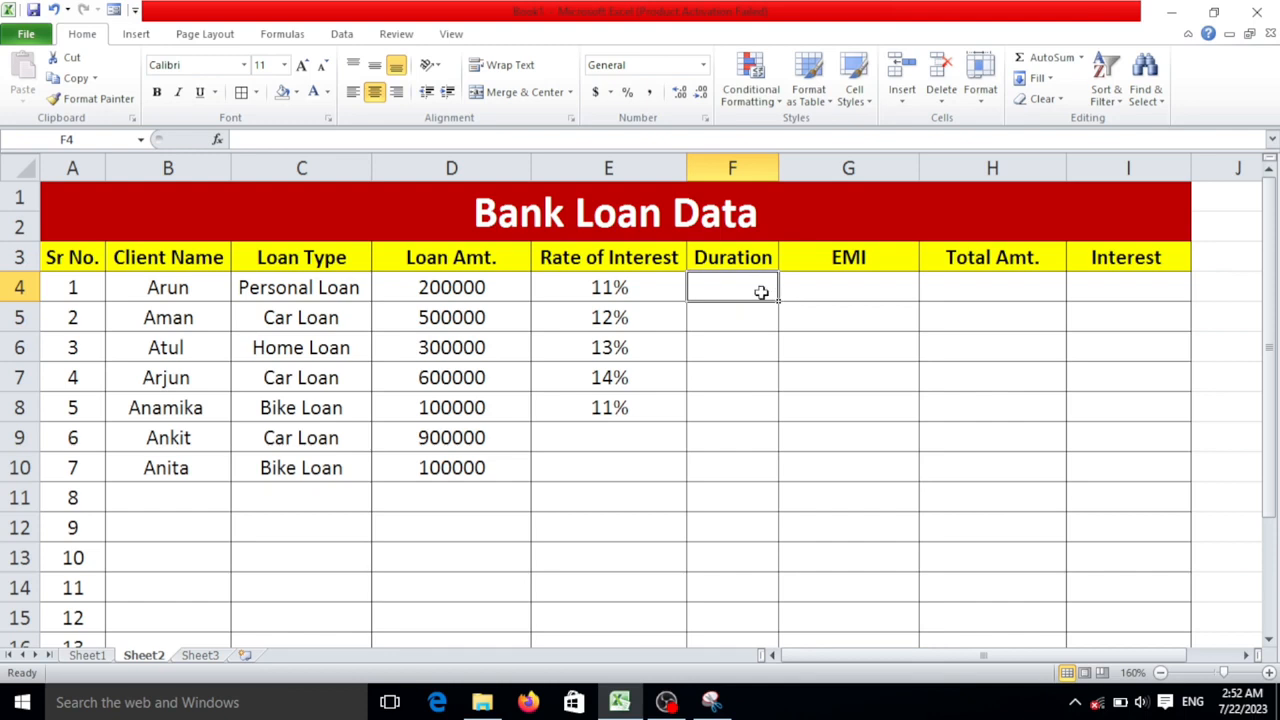
pyautogui.write('2')
pyautogui.press('Return')
pyautogui.write('1')
pyautogui.press('Return')
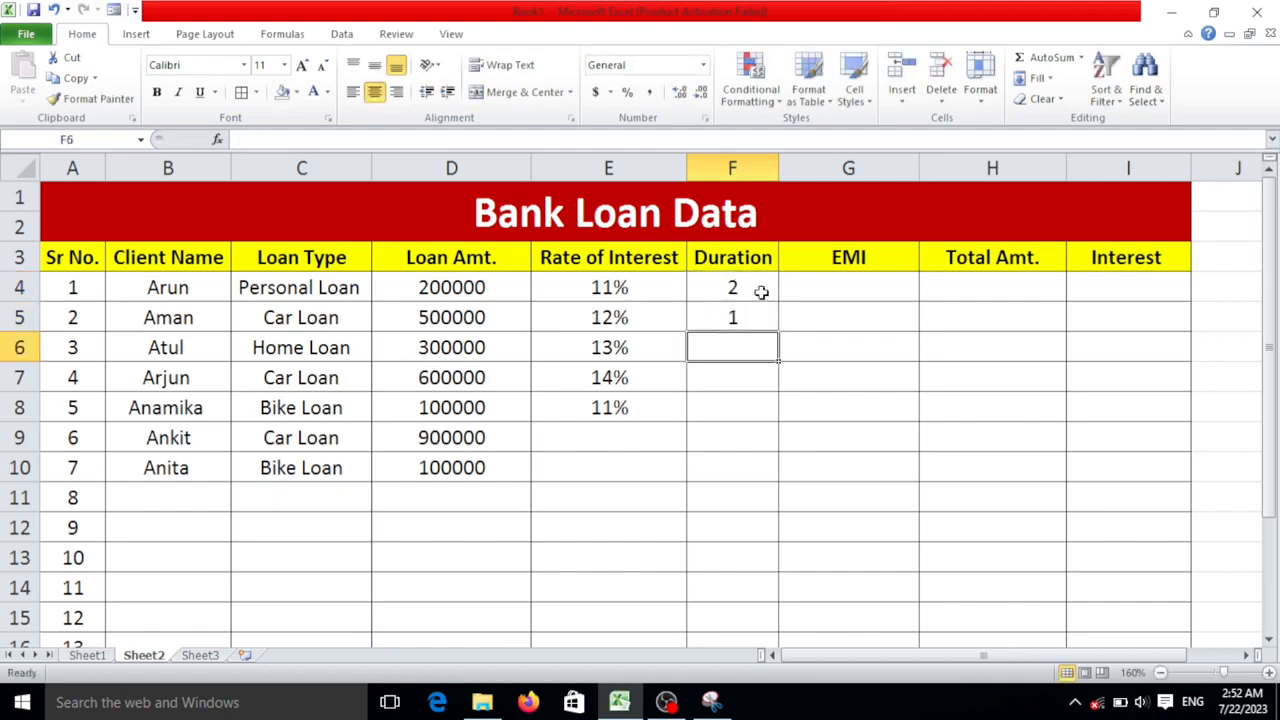
pyautogui.write('5')
pyautogui.press('Return')
# - Enter the loan durations 4 in cell F7 and 6 in cell F8
pyautogui.write('6')
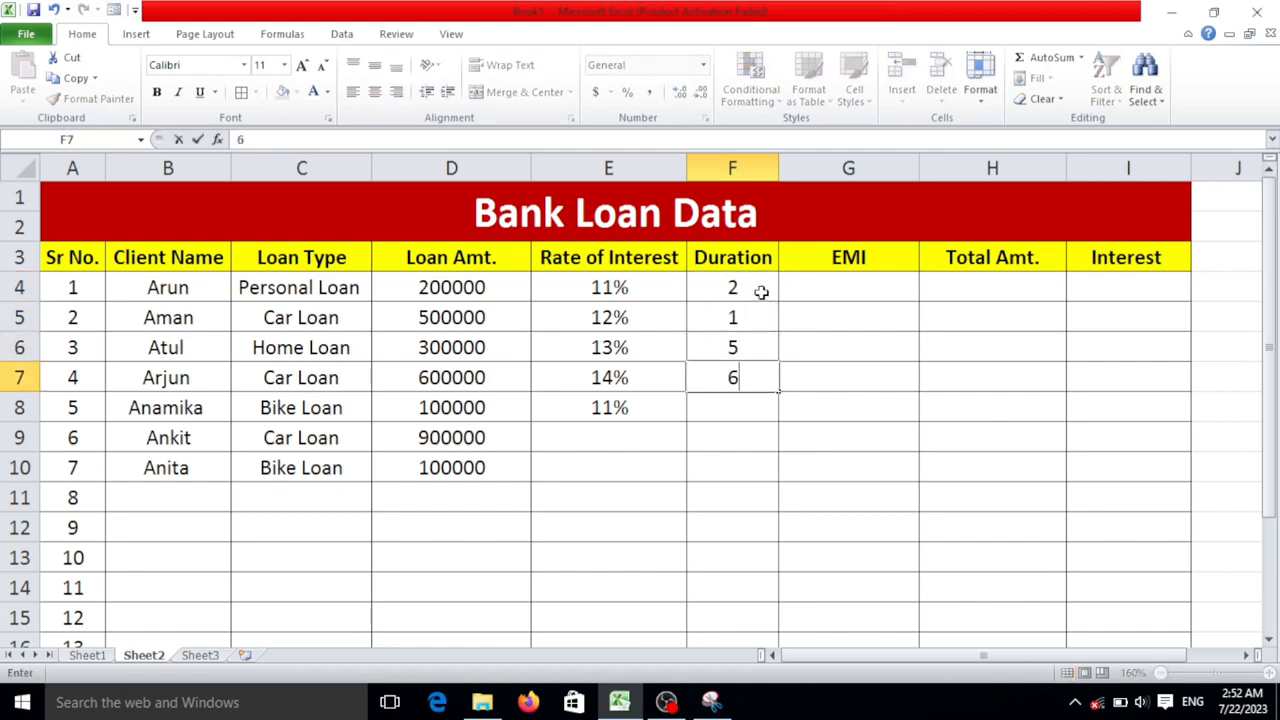
pyautogui.press('BackSpace')
pyautogui.write('4')
pyautogui.press('Return')
pyautogui.write('6')
pyautogui.press('Return')
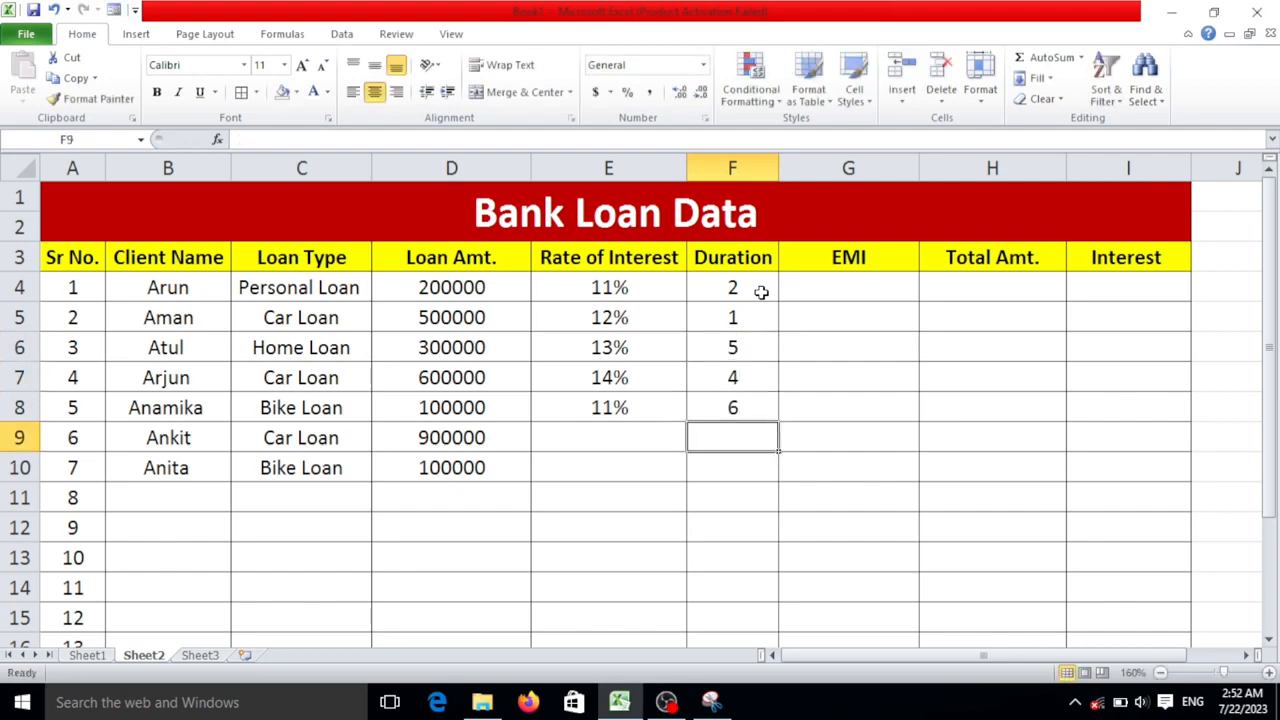
# - Calculate the first client's EMI in cell G4 with the formula =PMT(E4/12,F4*12,D4)
pyautogui.click(836, 285)
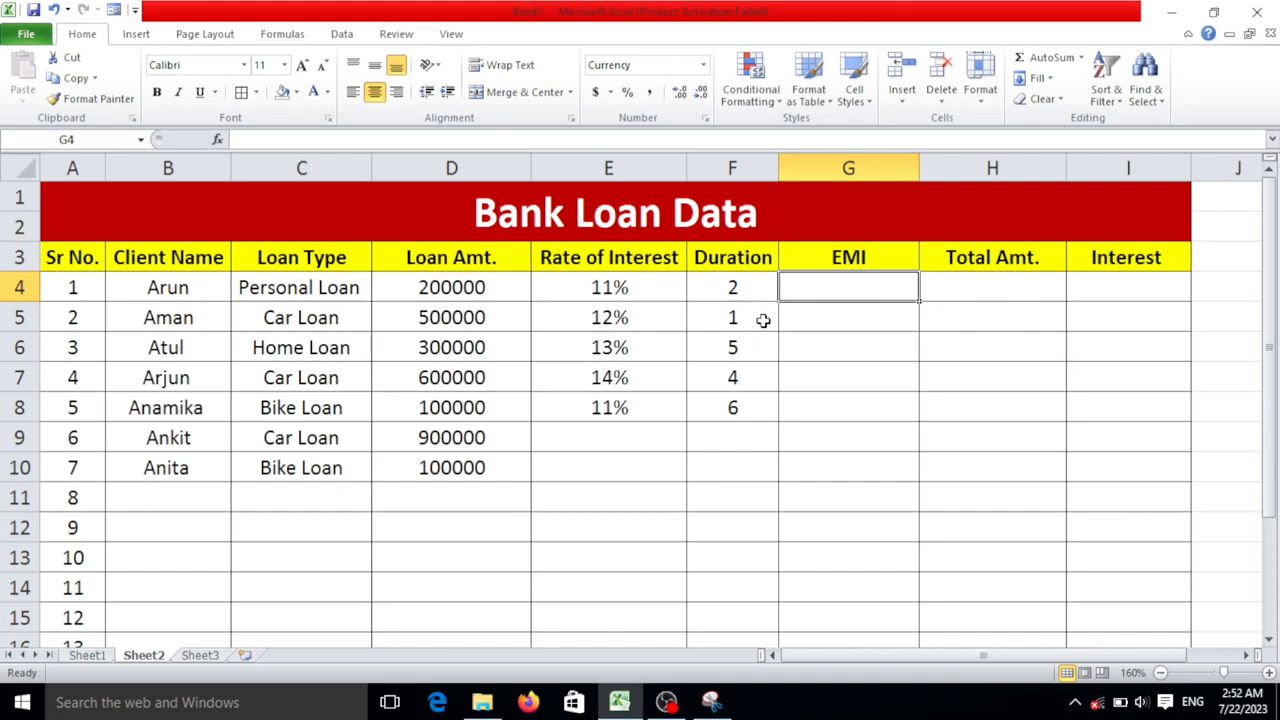
pyautogui.write('=')
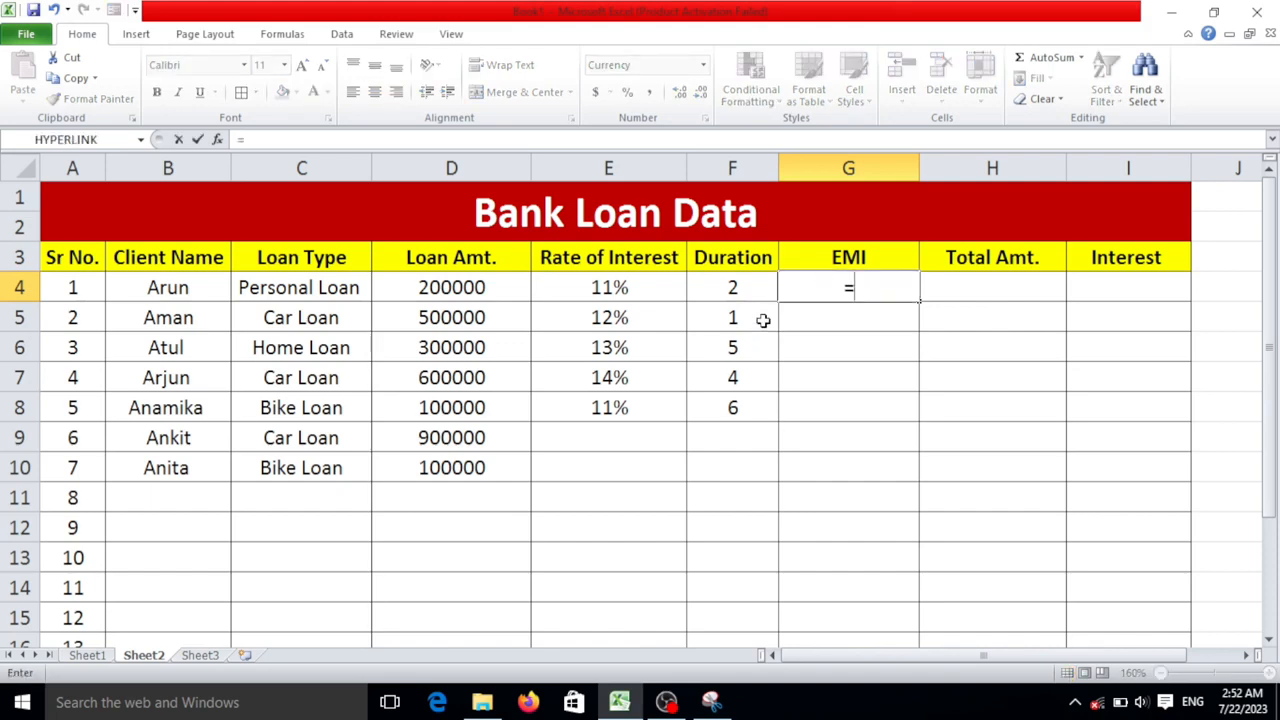
pyautogui.write('PMT')
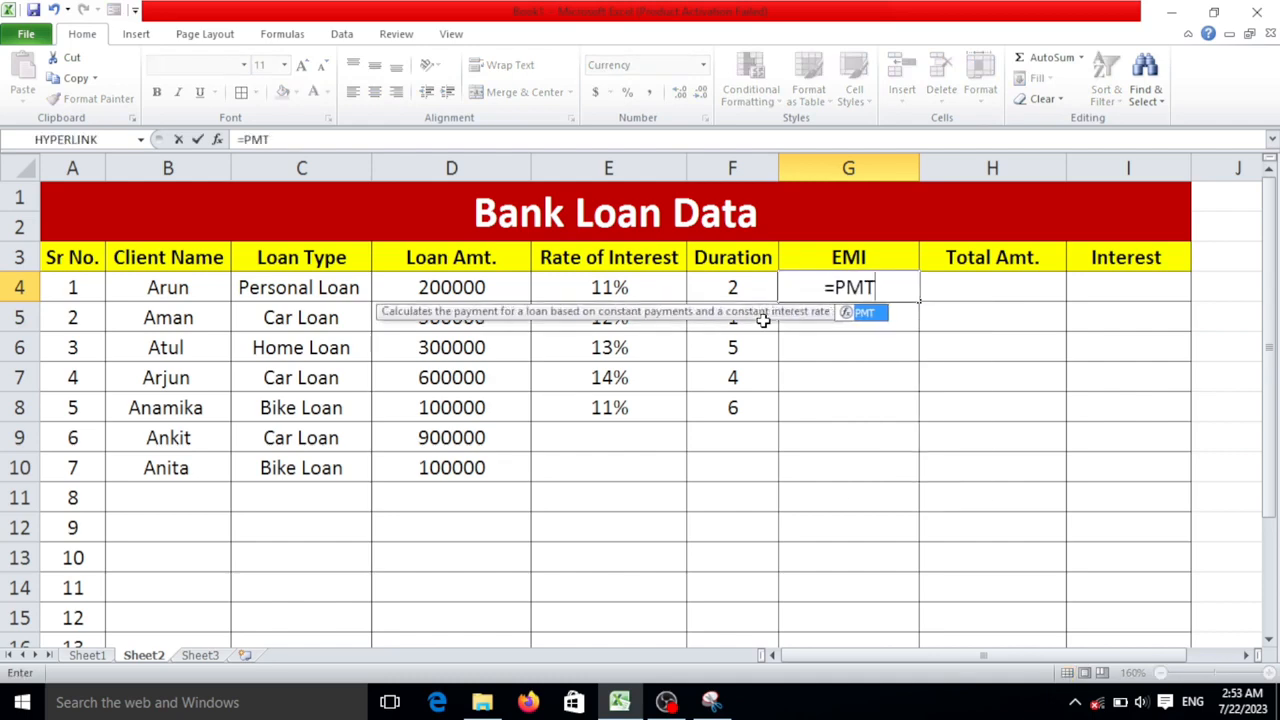
pyautogui.write('(')
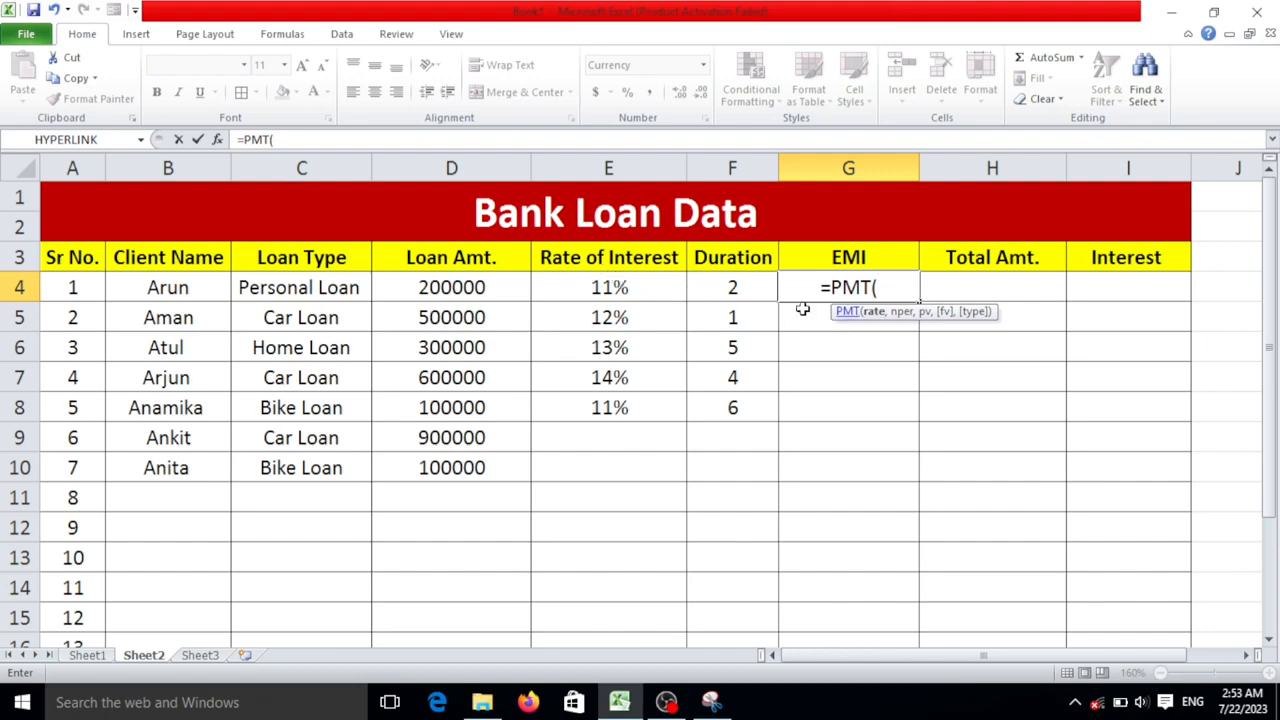
pyautogui.click(636, 287)
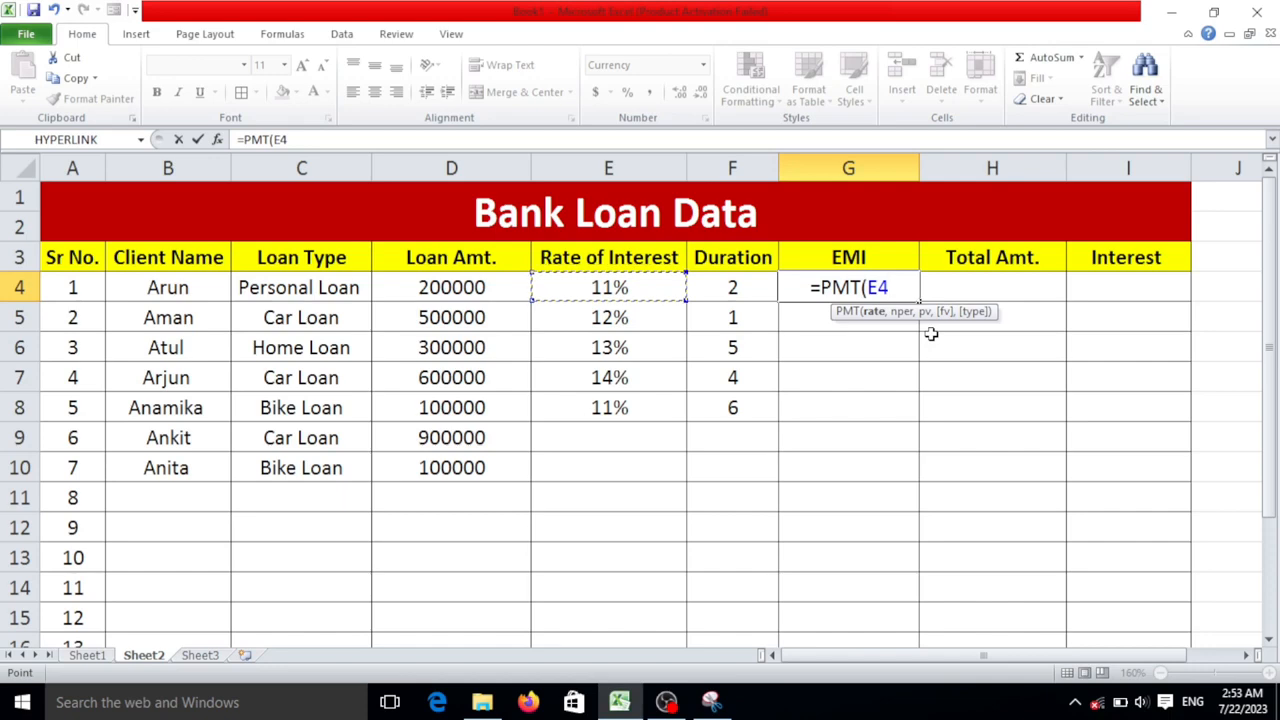
pyautogui.write('/12')
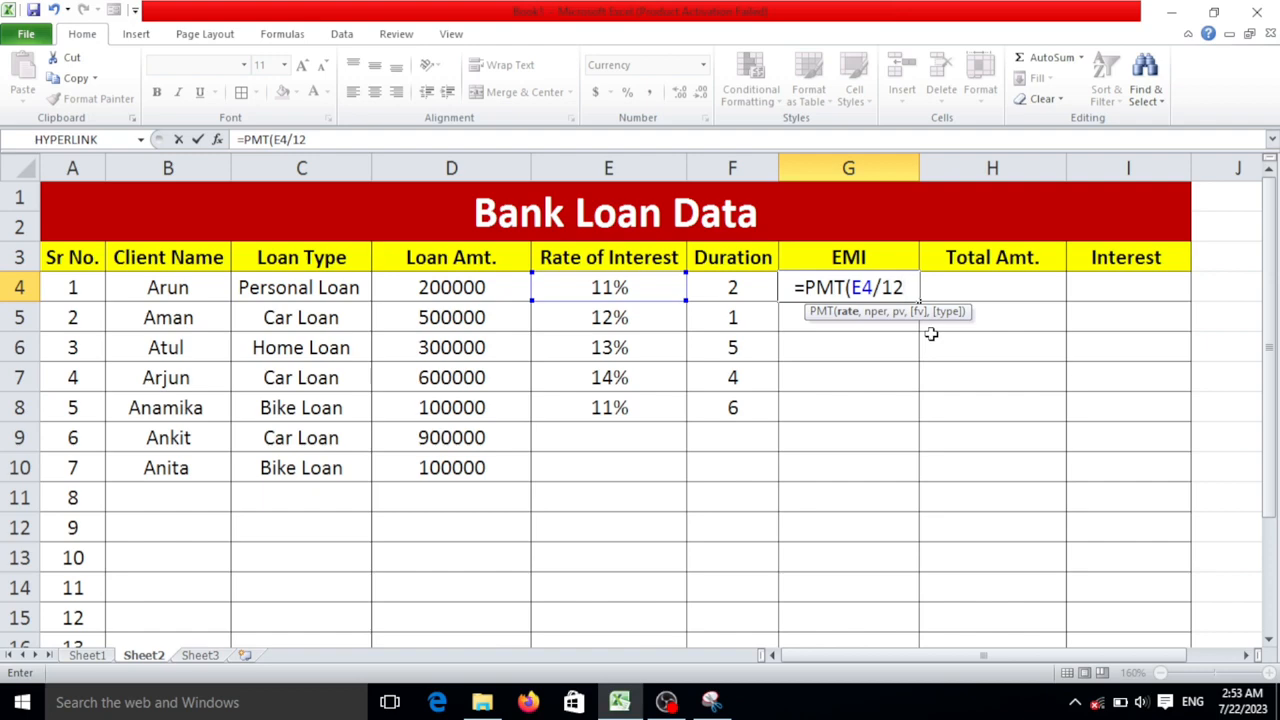
pyautogui.write(',')
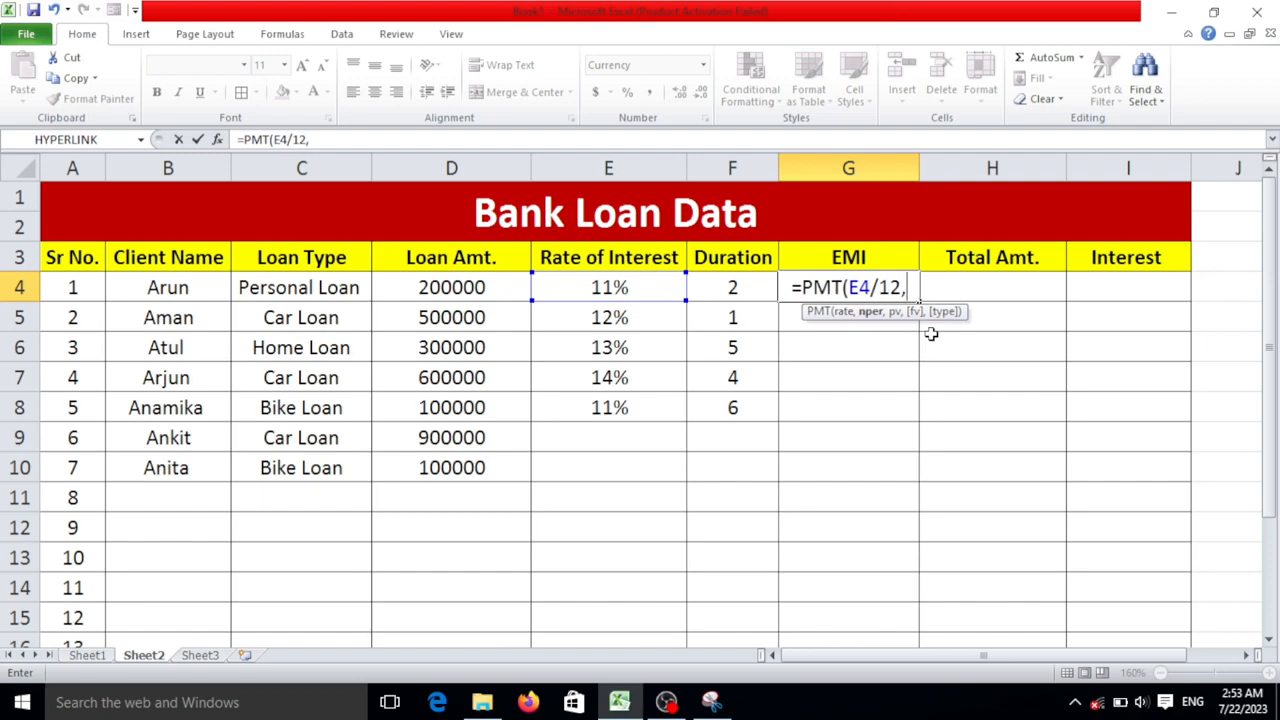
pyautogui.click(760, 290)
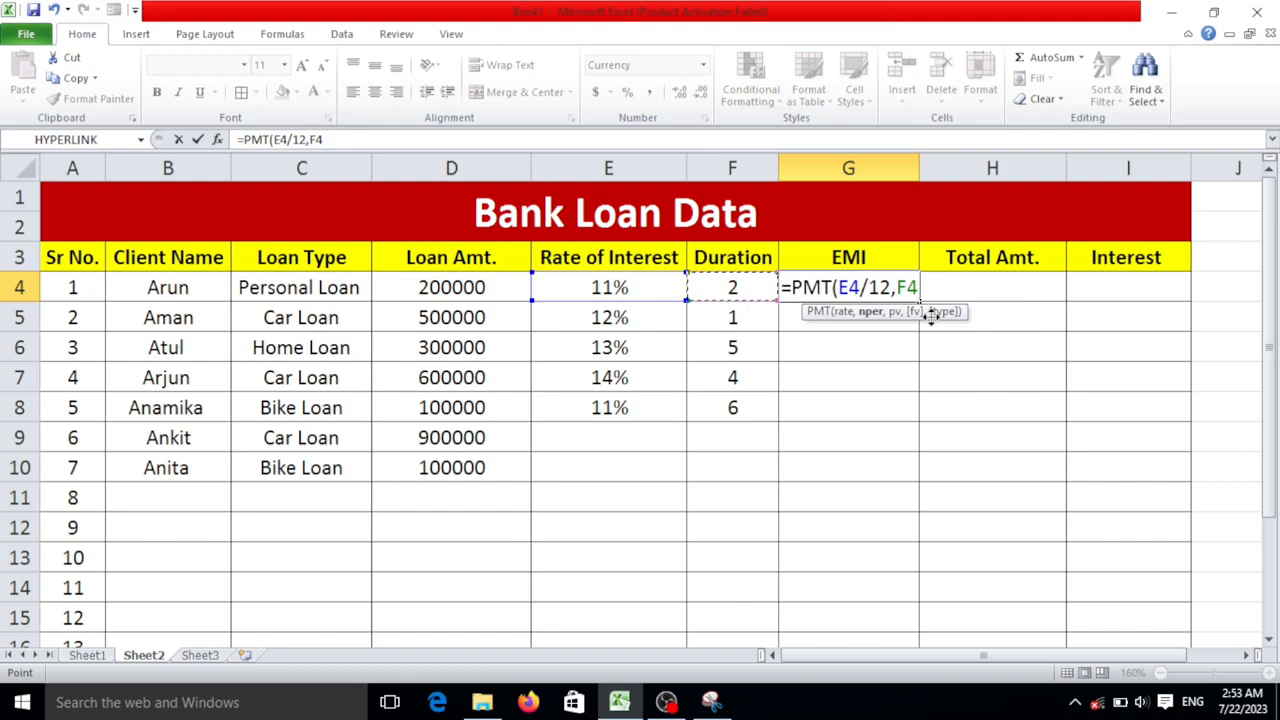
pyautogui.write('*')
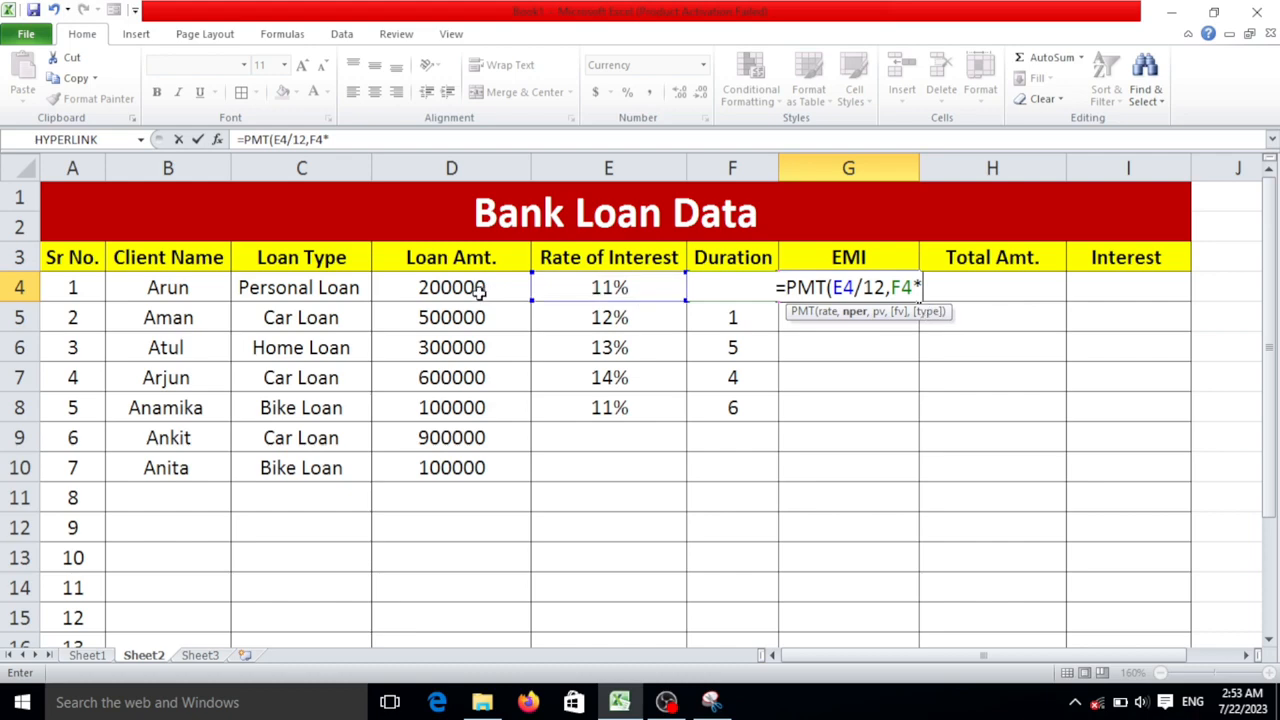
pyautogui.write('12')
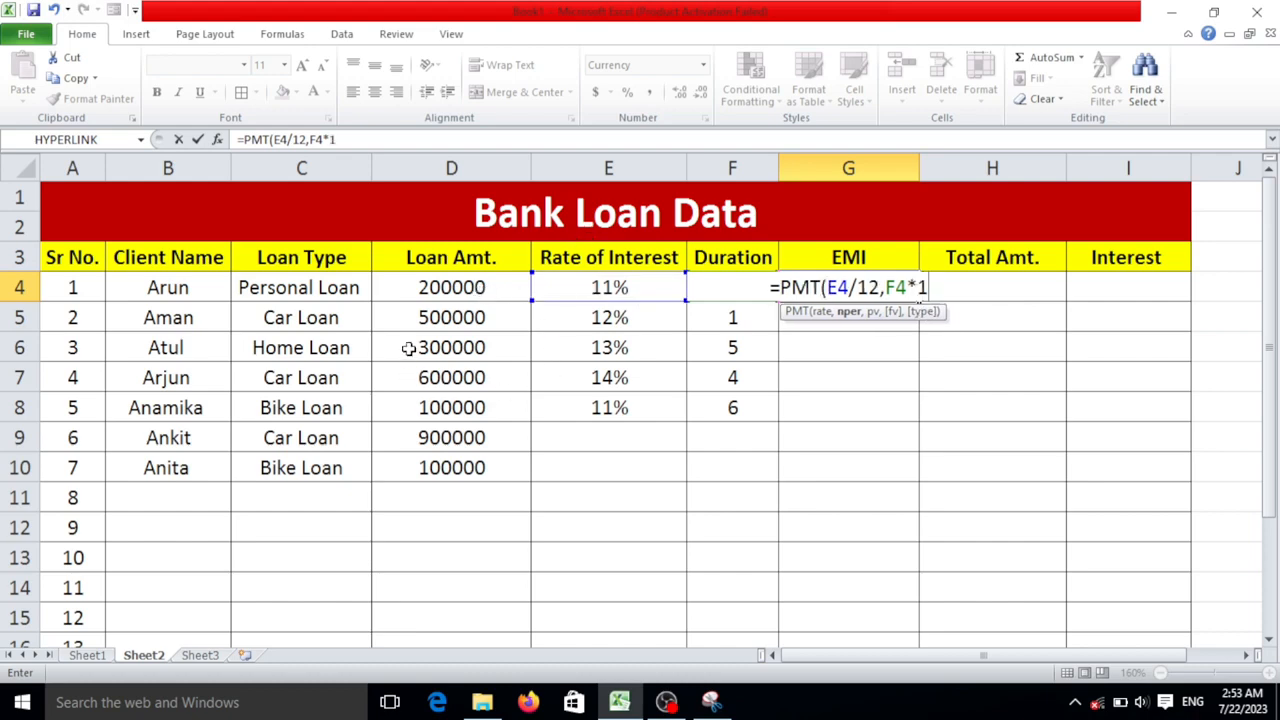
pyautogui.write(',')
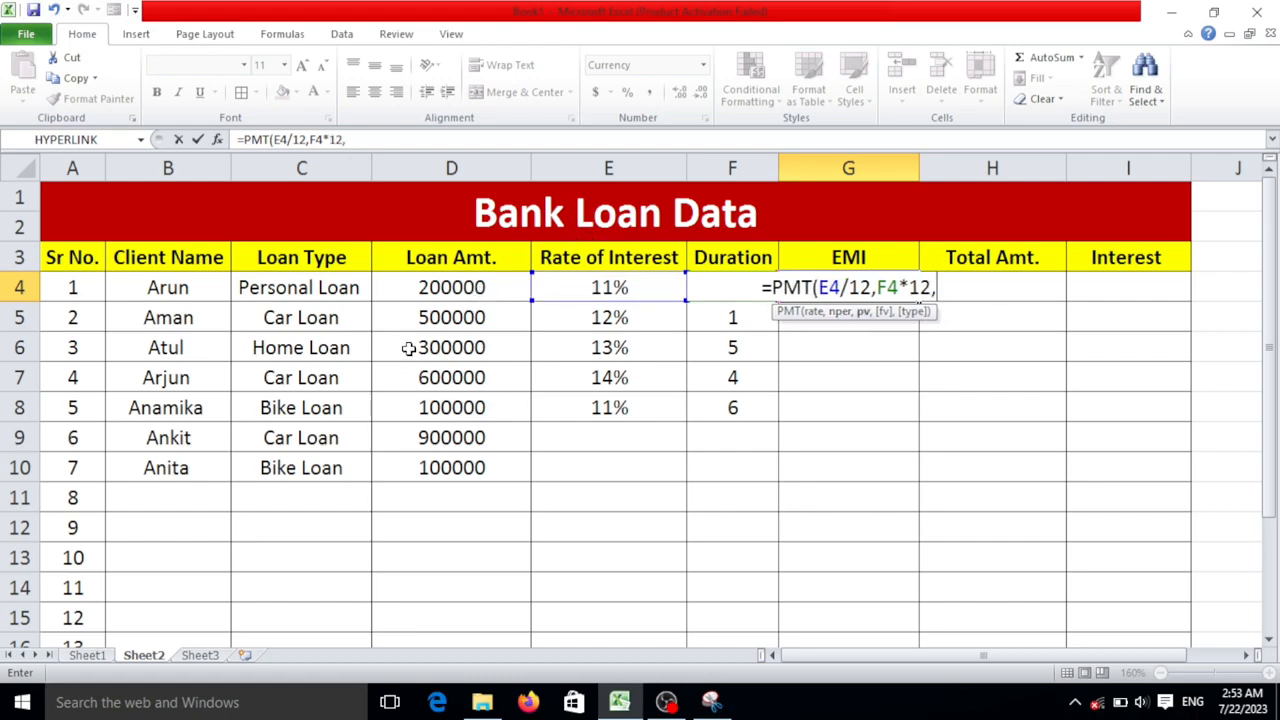
pyautogui.click(495, 293)
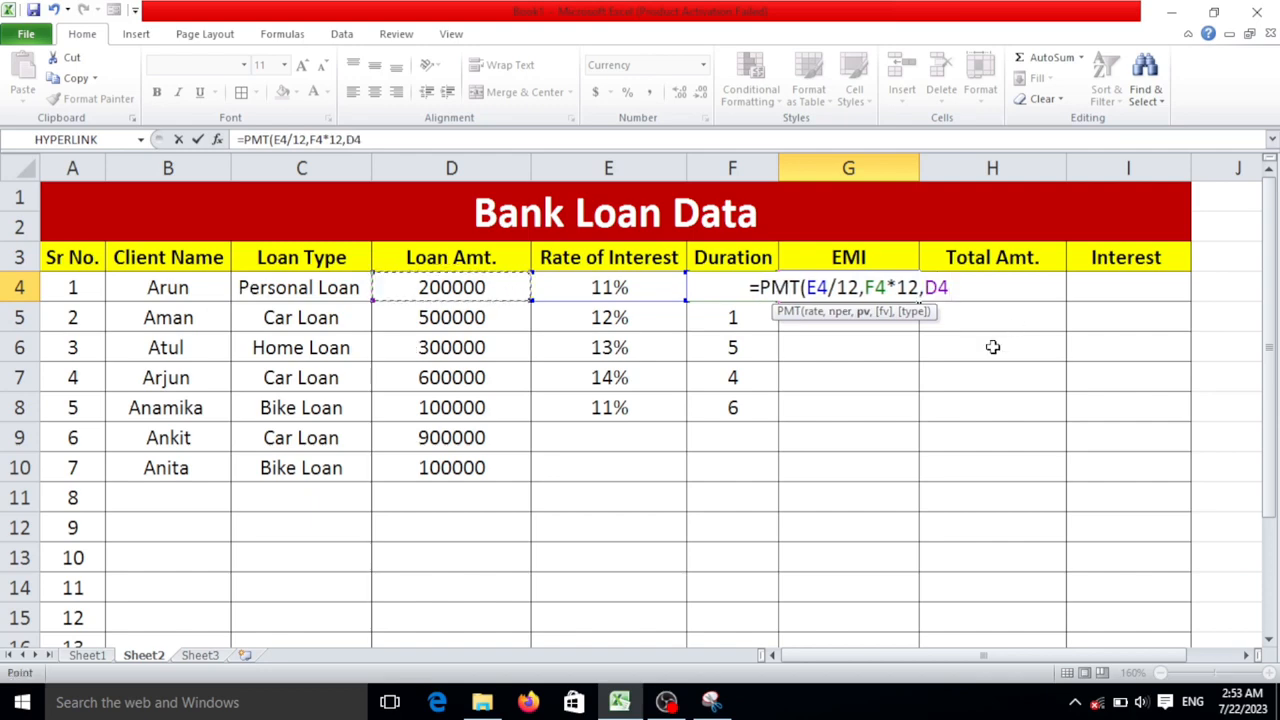
pyautogui.press('Return')
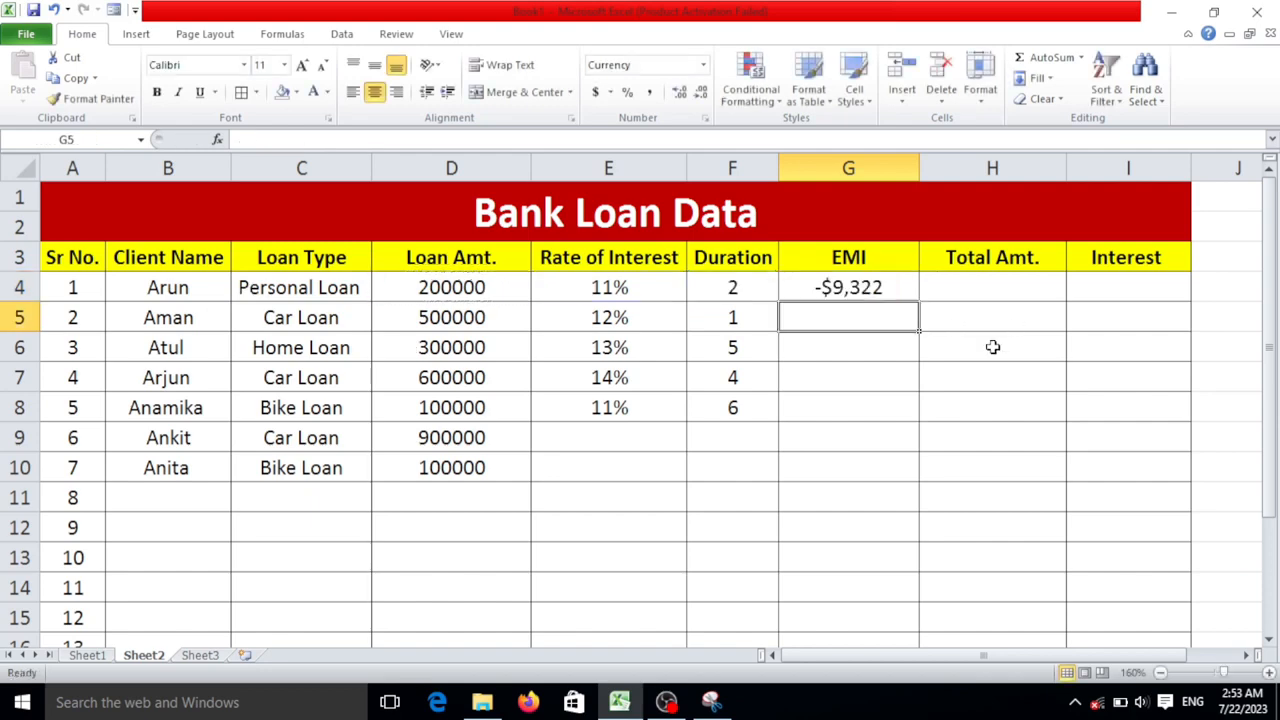
# - Format the EMI column cells from G4 downward as currency with the INR symbol, and widen column G slightly
pyautogui.click(880, 289)
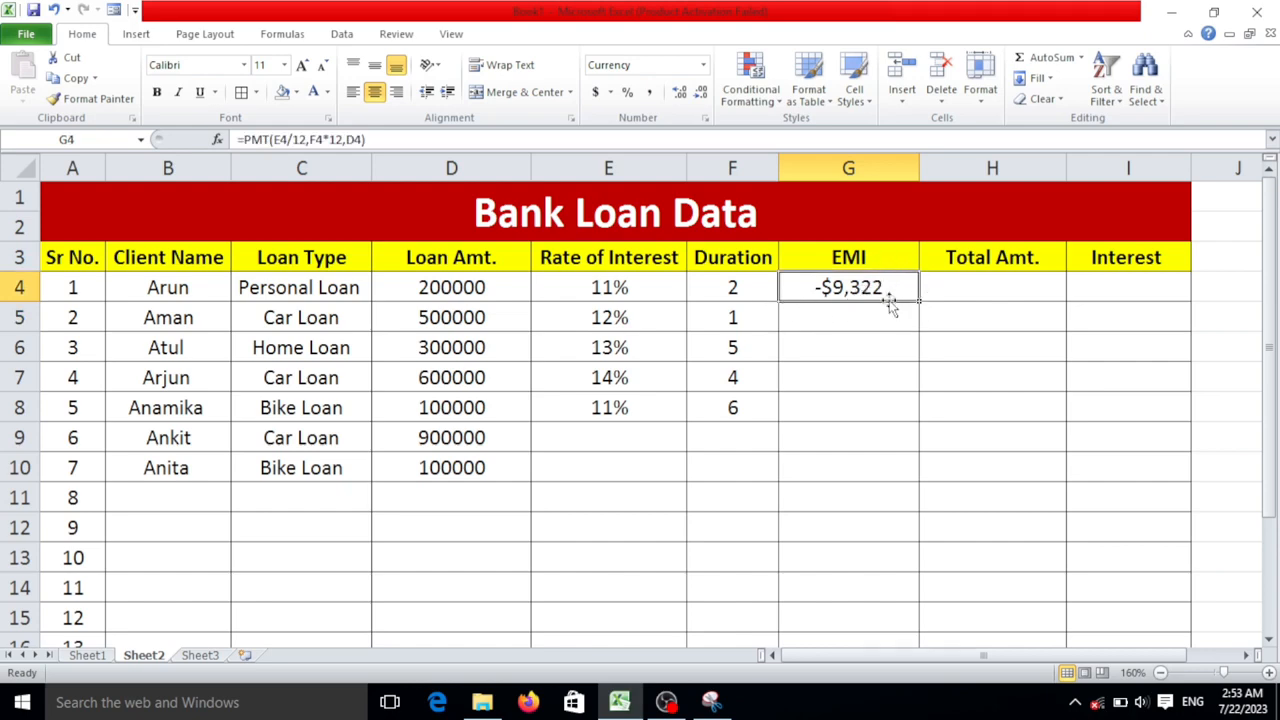
pyautogui.moveTo(884, 289); pyautogui.dragTo(890, 622)
pyautogui.scroll(1, 907, 488)
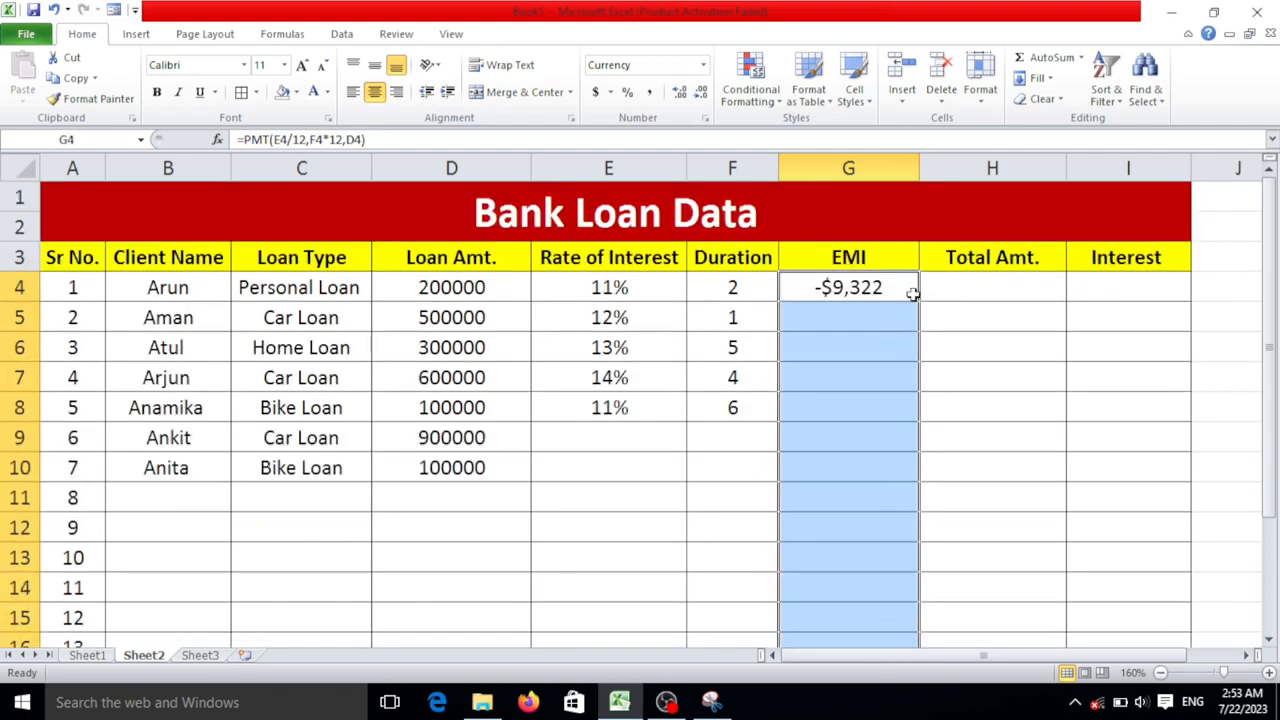
pyautogui.click(704, 120)
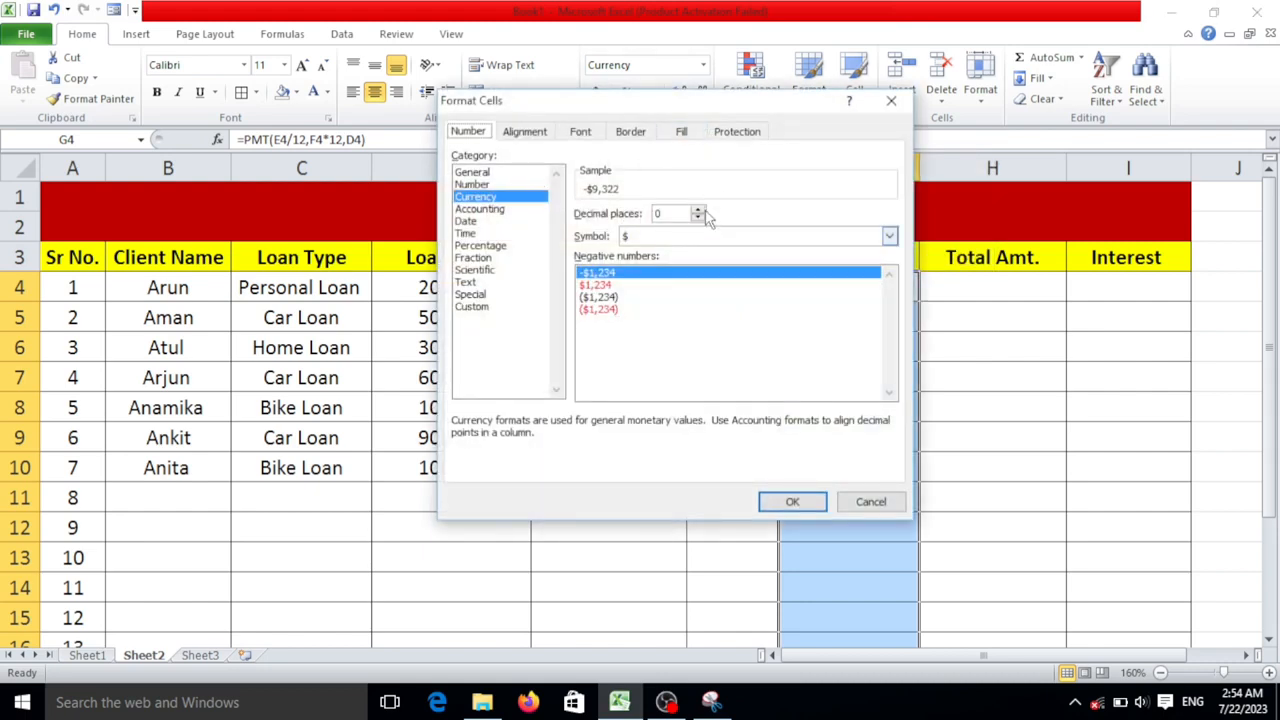
pyautogui.moveTo(700, 102)
pyautogui.mouseDown()
pyautogui.moveTo(692, 74)
pyautogui.moveTo(697, 85)
pyautogui.mouseUp()
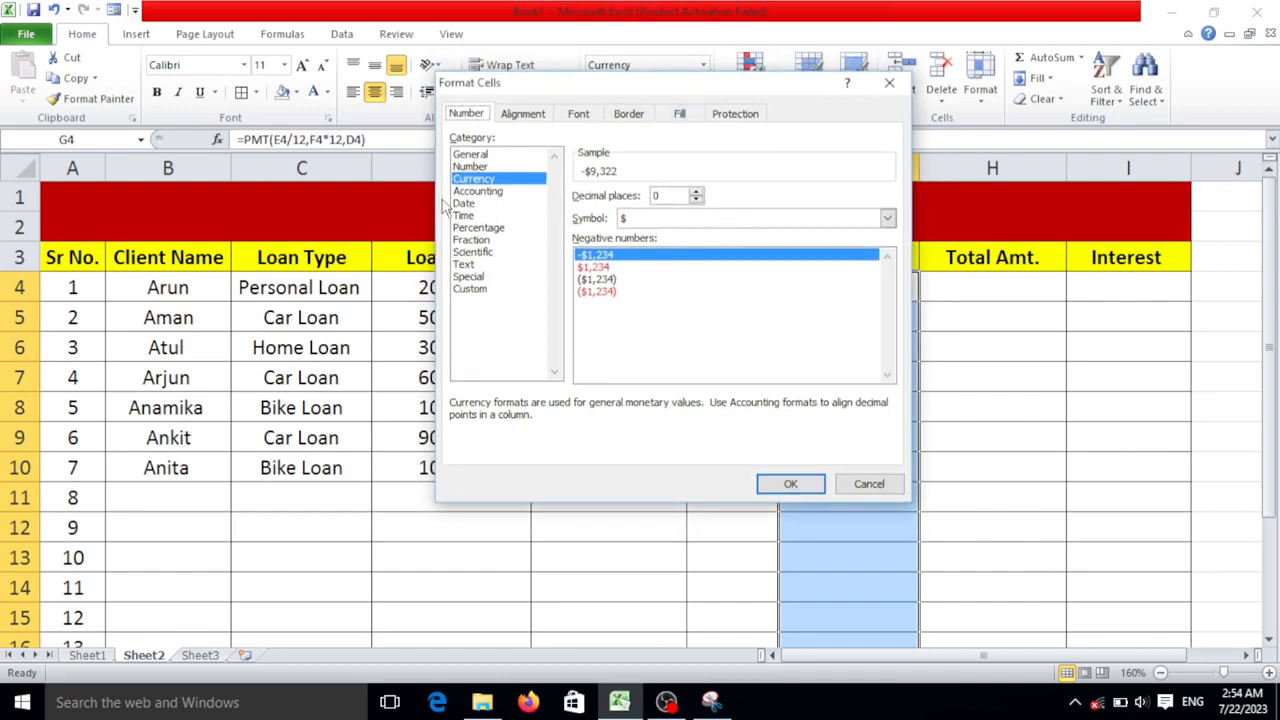
pyautogui.click(726, 218)
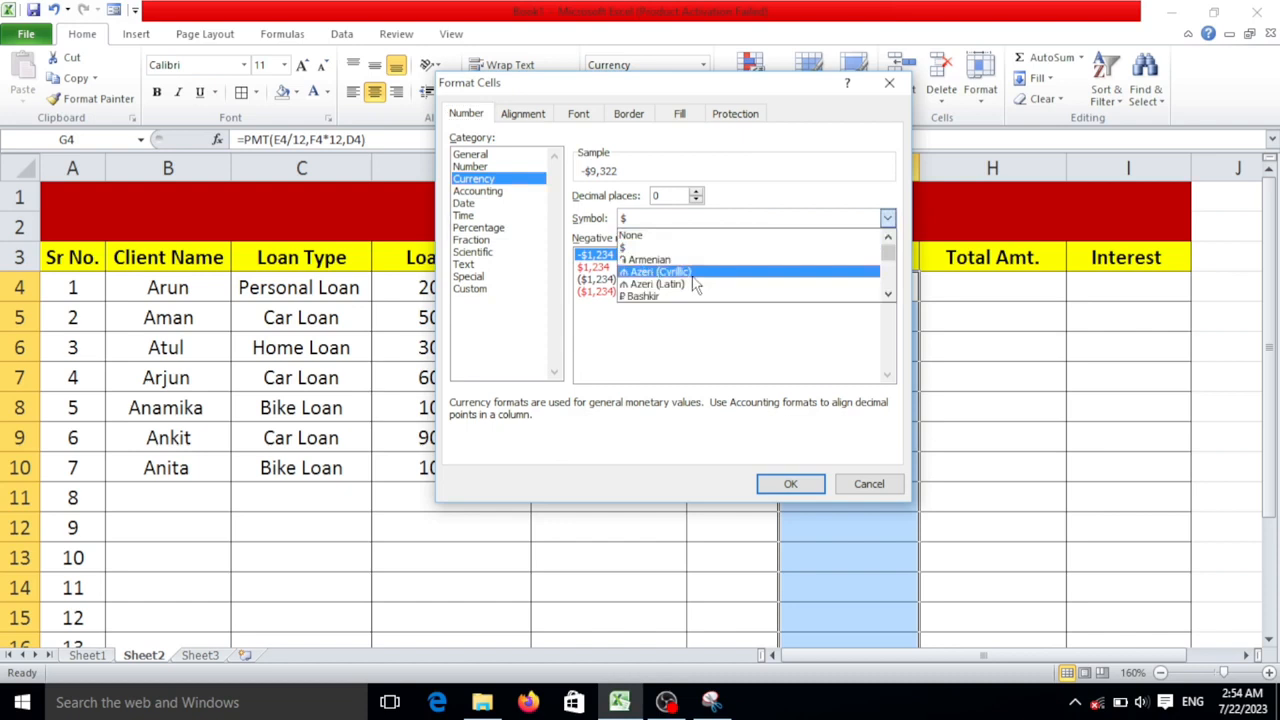
pyautogui.press('i')
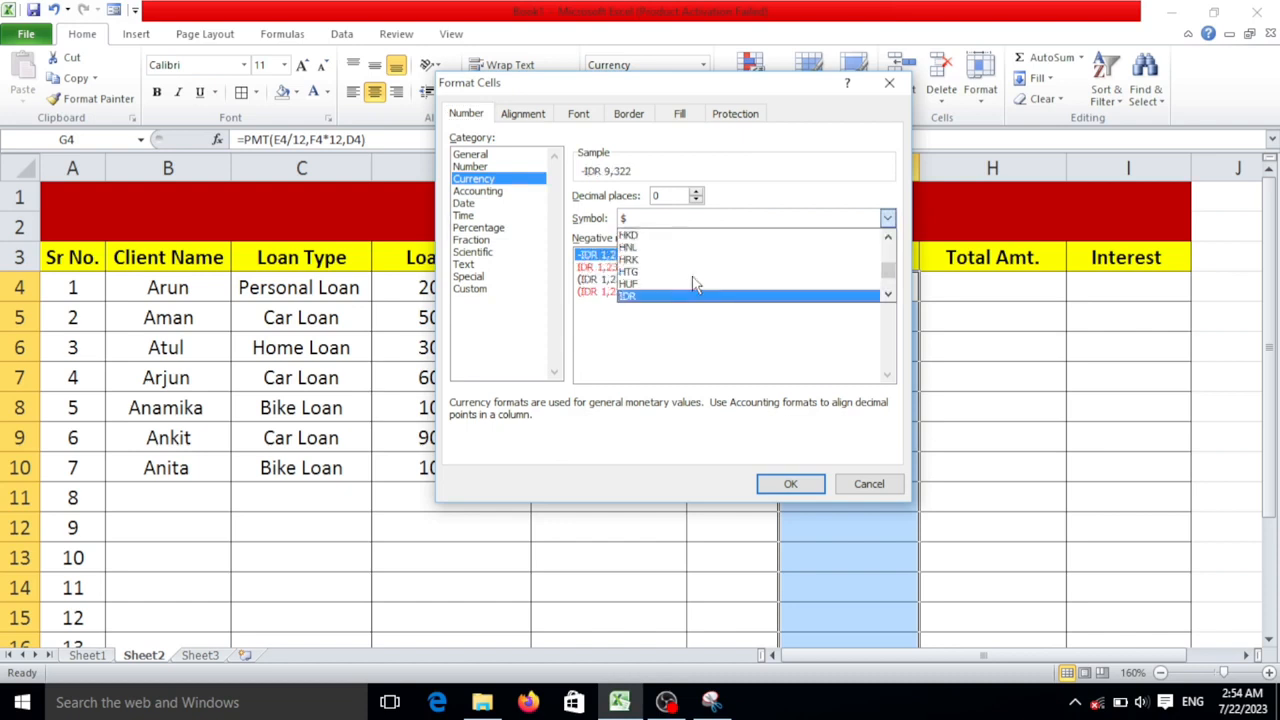
pyautogui.scroll(-1, 697, 285)
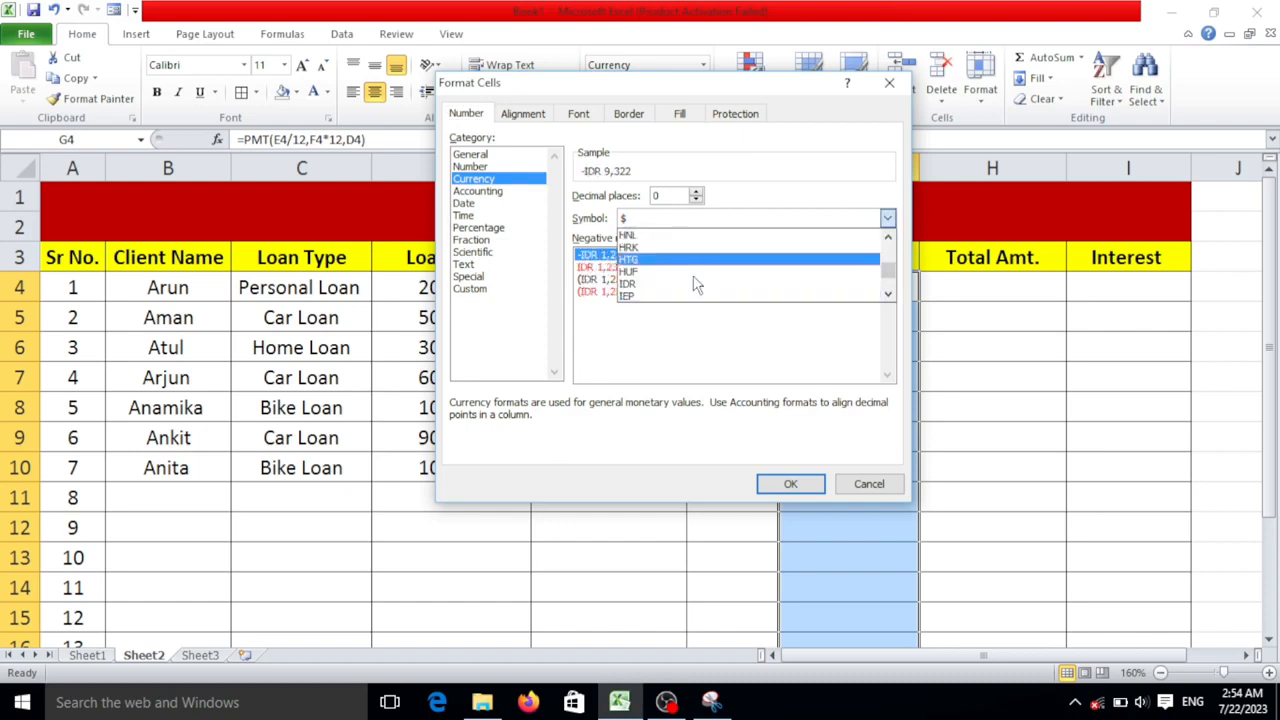
pyautogui.scroll(2, 697, 285)
pyautogui.scroll(-3, 697, 285)
pyautogui.scroll(2, 697, 285)
pyautogui.scroll(-4, 697, 285)
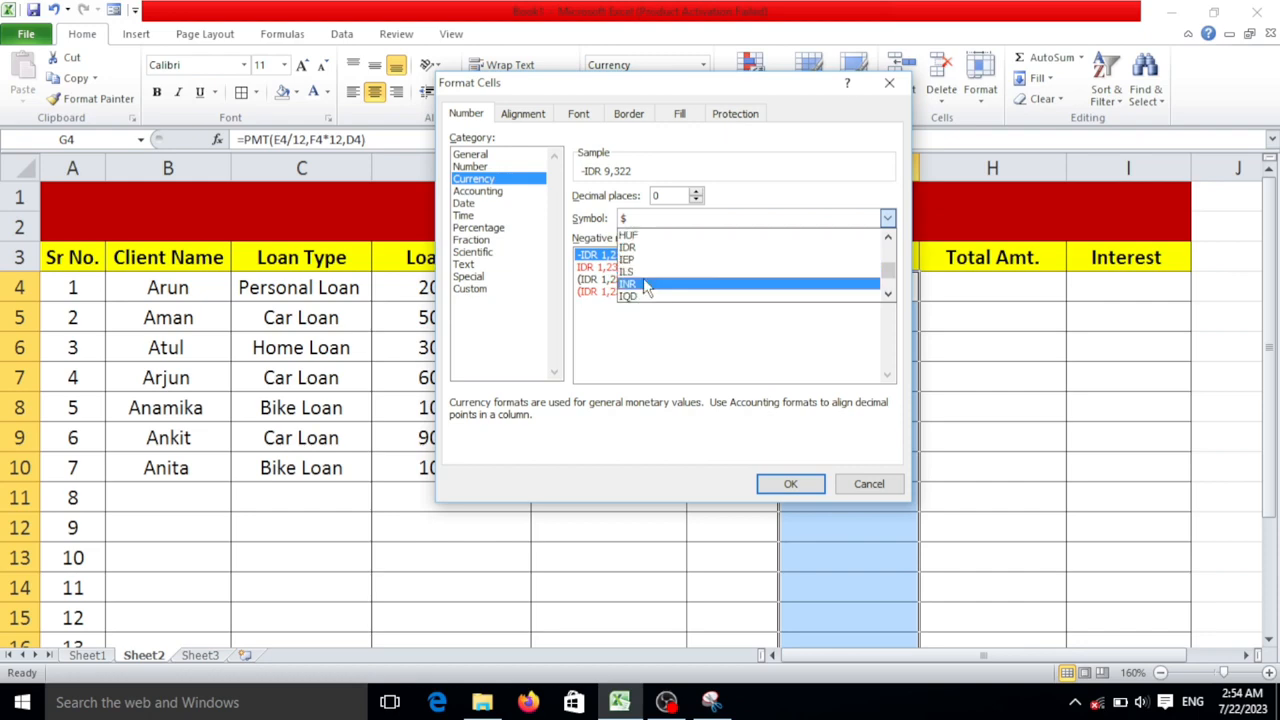
pyautogui.click(646, 285)
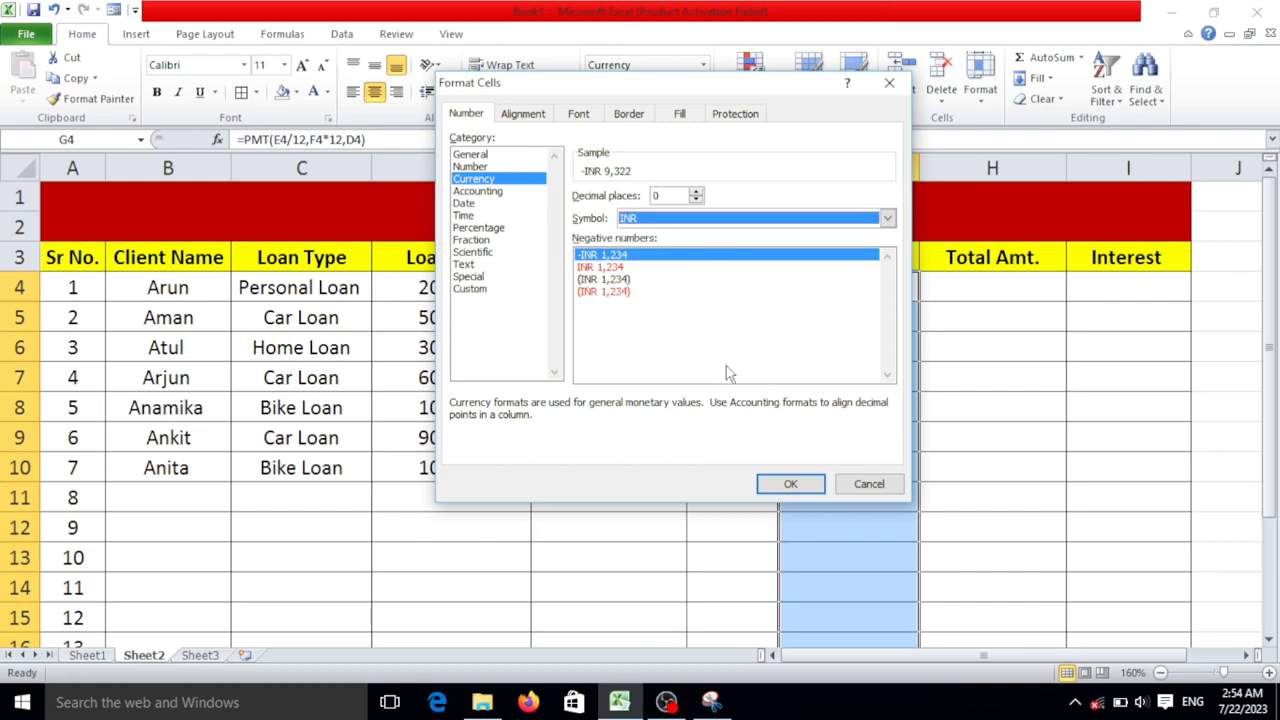
pyautogui.click(815, 484)
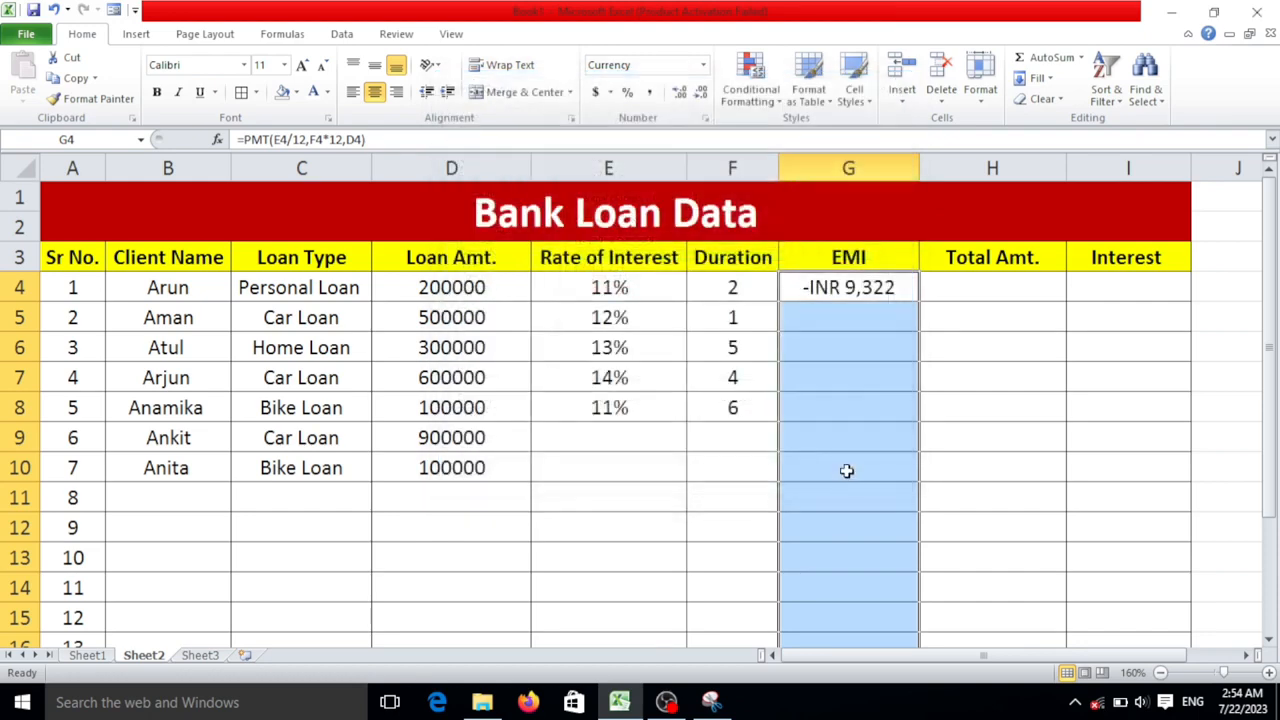
pyautogui.click(893, 294)
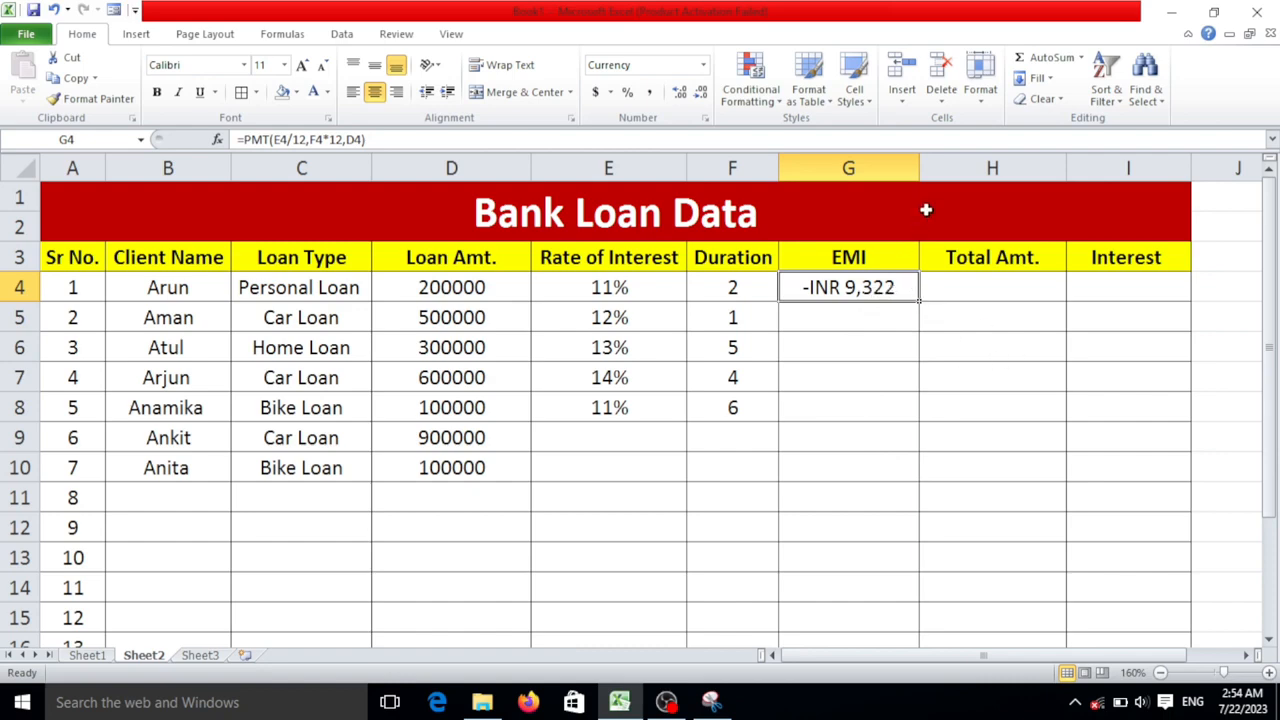
pyautogui.moveTo(920, 169); pyautogui.dragTo(923, 169)
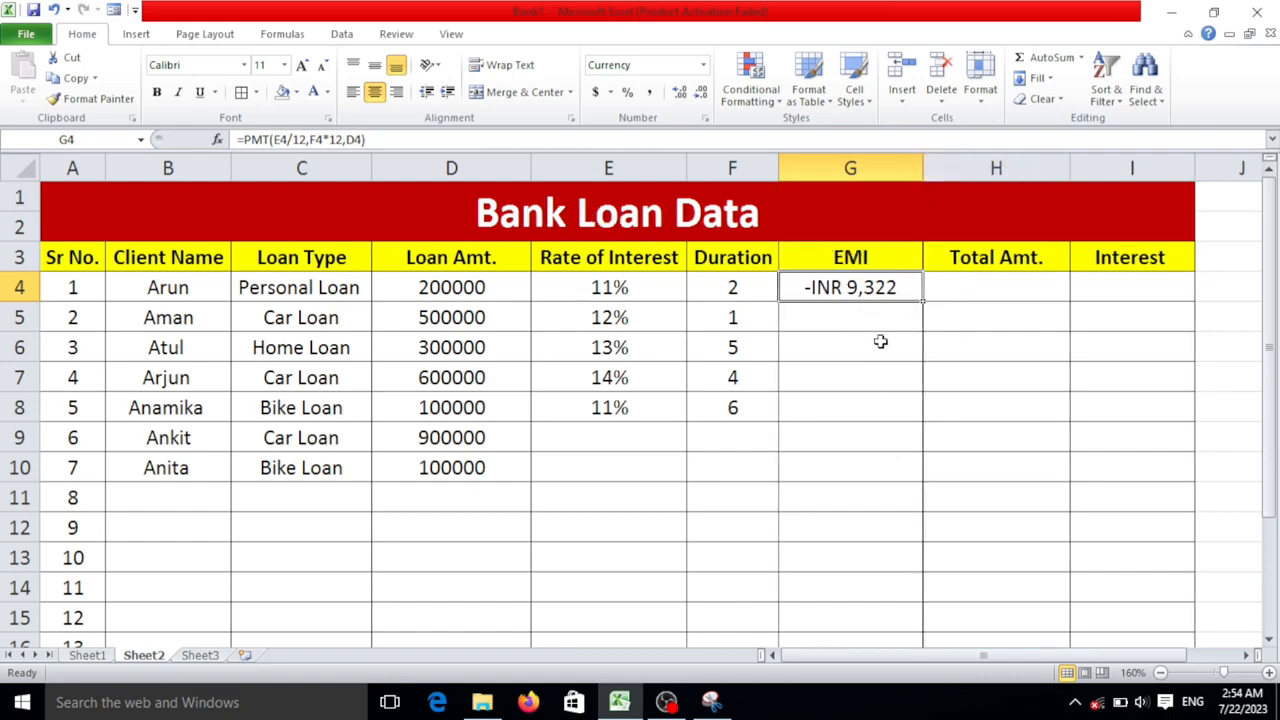
# - Try filling the EMI formula from G4 down to G5, and undo the fill
pyautogui.click(880, 343)
pyautogui.click(904, 285)
pyautogui.moveTo(922, 305); pyautogui.dragTo(923, 340)
pyautogui.click(911, 290)
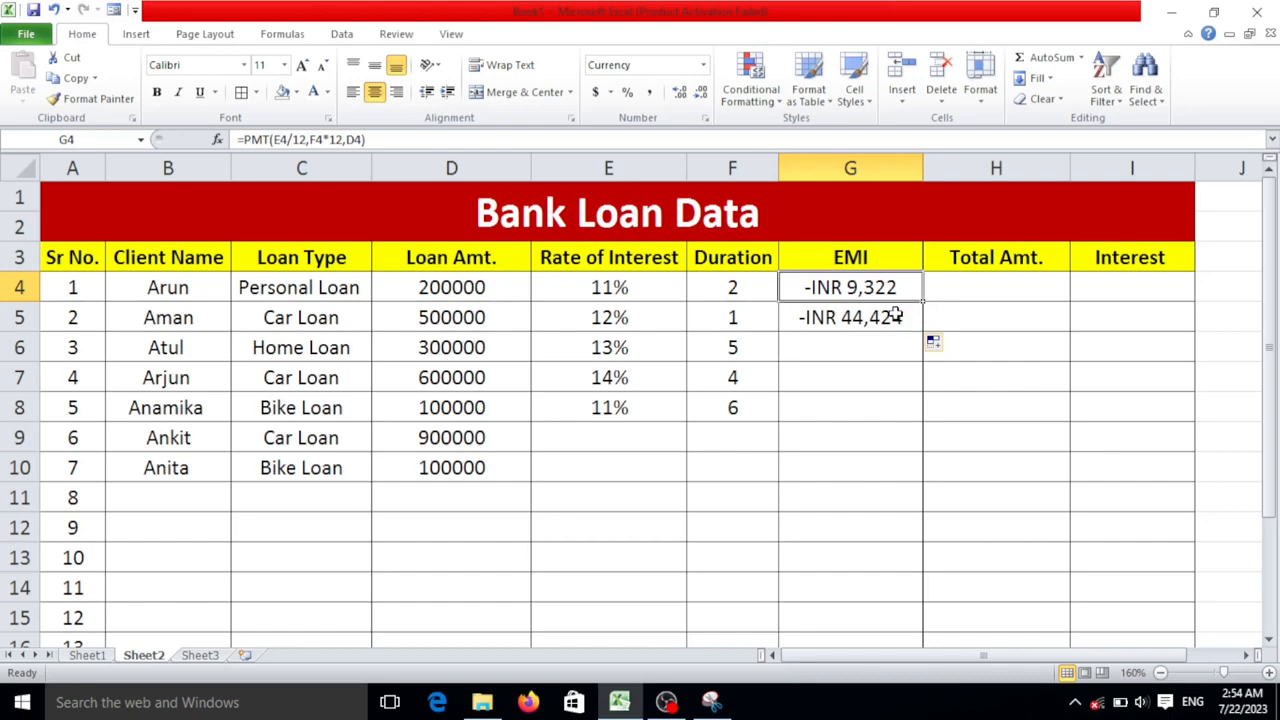
pyautogui.hotkey('ctrl', 'z')
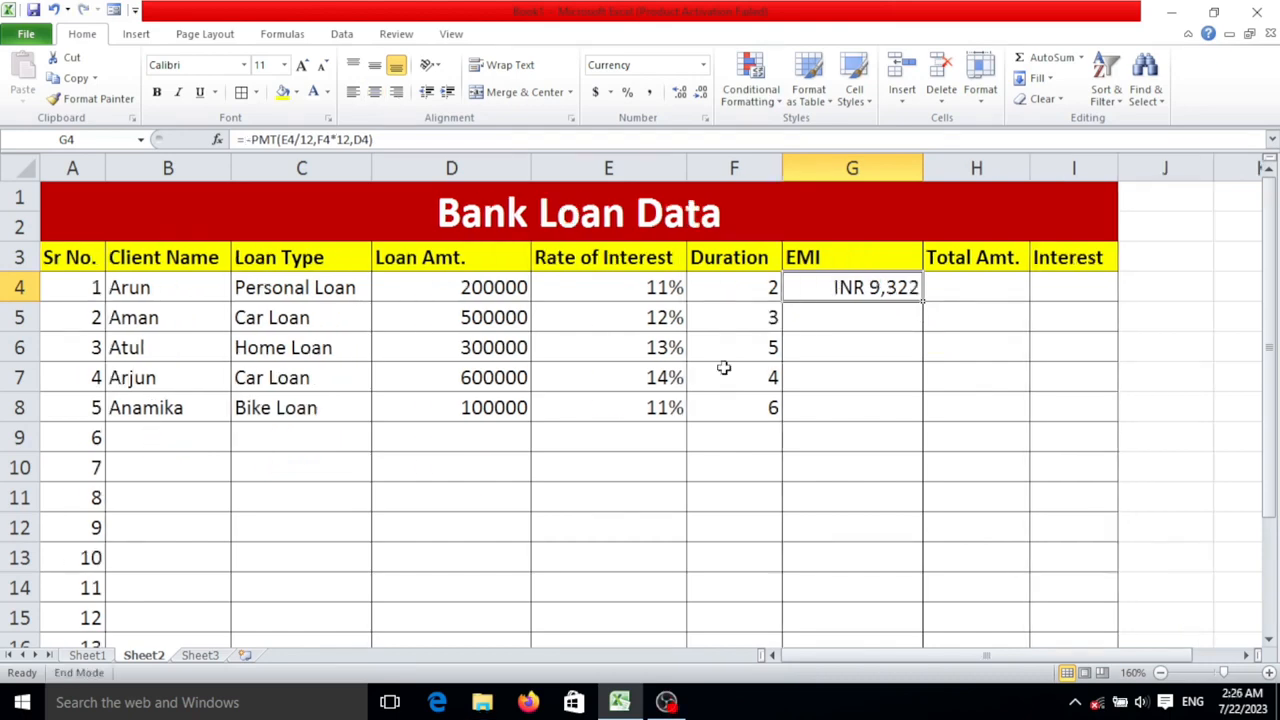
# - Fill the EMI formula from cell G4 down to G8 for the remaining clients
pyautogui.click(903, 338)
pyautogui.click(903, 290)
pyautogui.moveTo(919, 300); pyautogui.dragTo(923, 412)
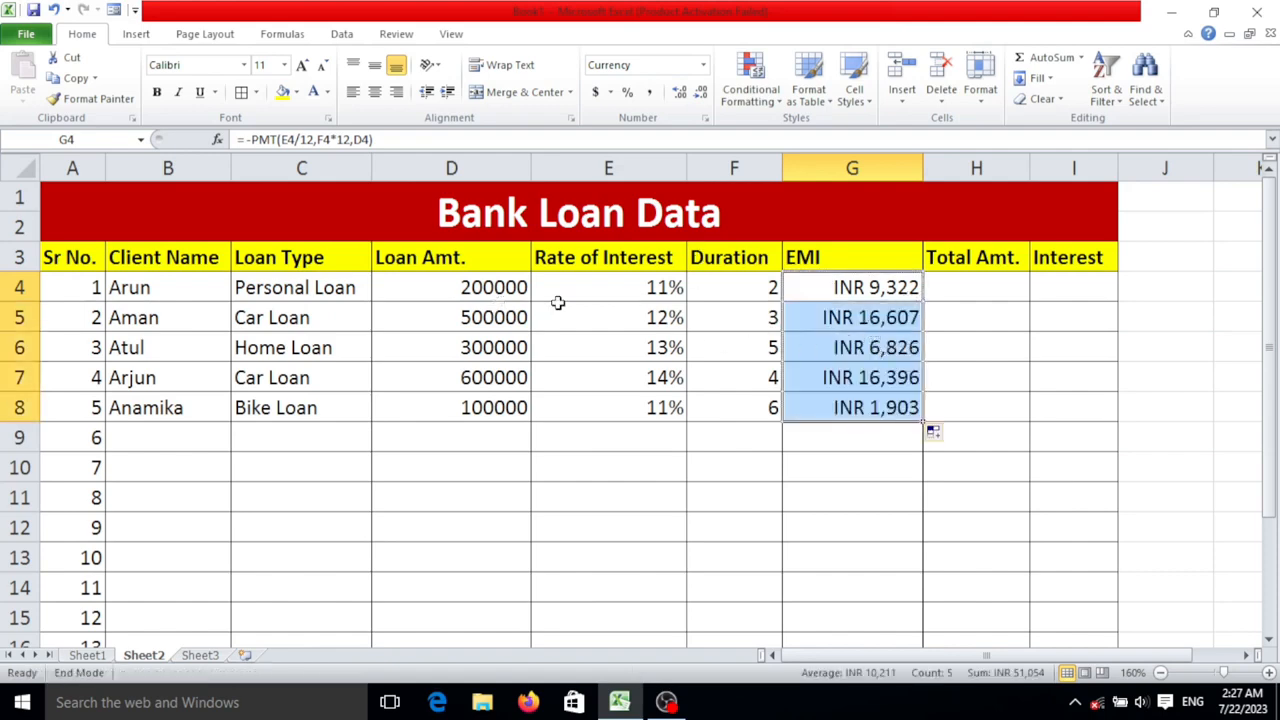
pyautogui.click(960, 307)
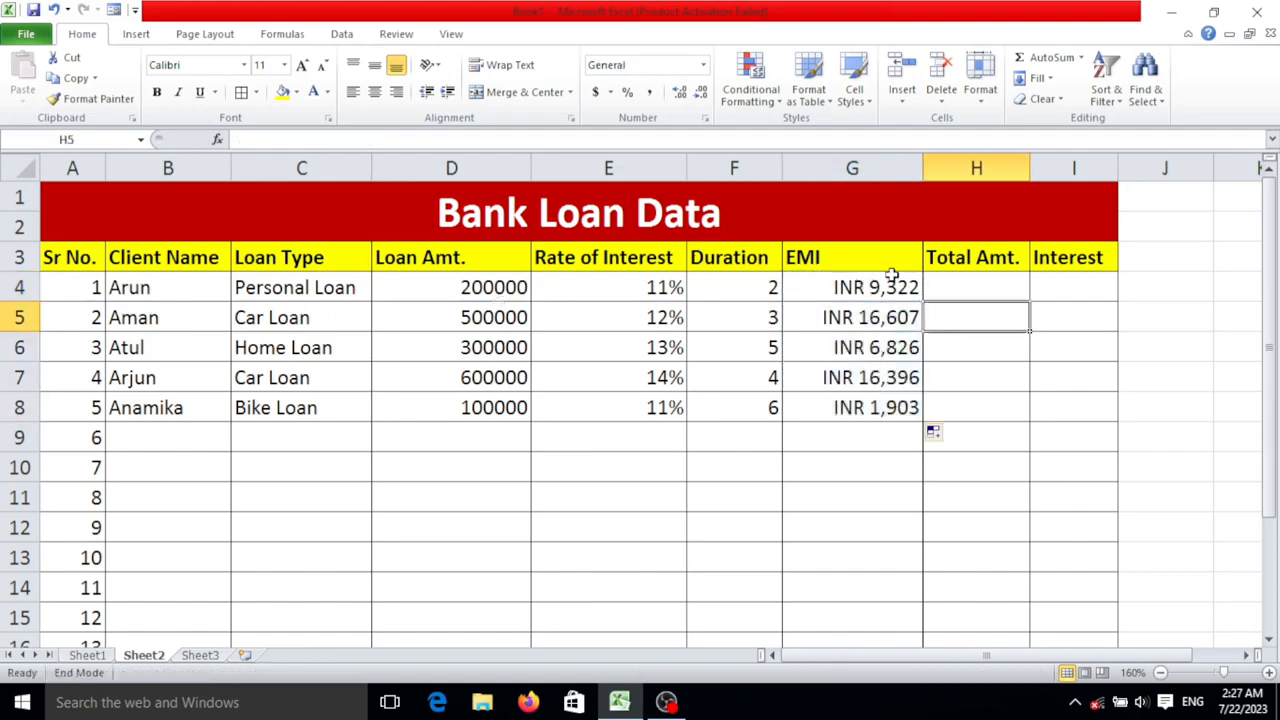
pyautogui.moveTo(890, 285); pyautogui.dragTo(891, 374)
pyautogui.click(878, 310)
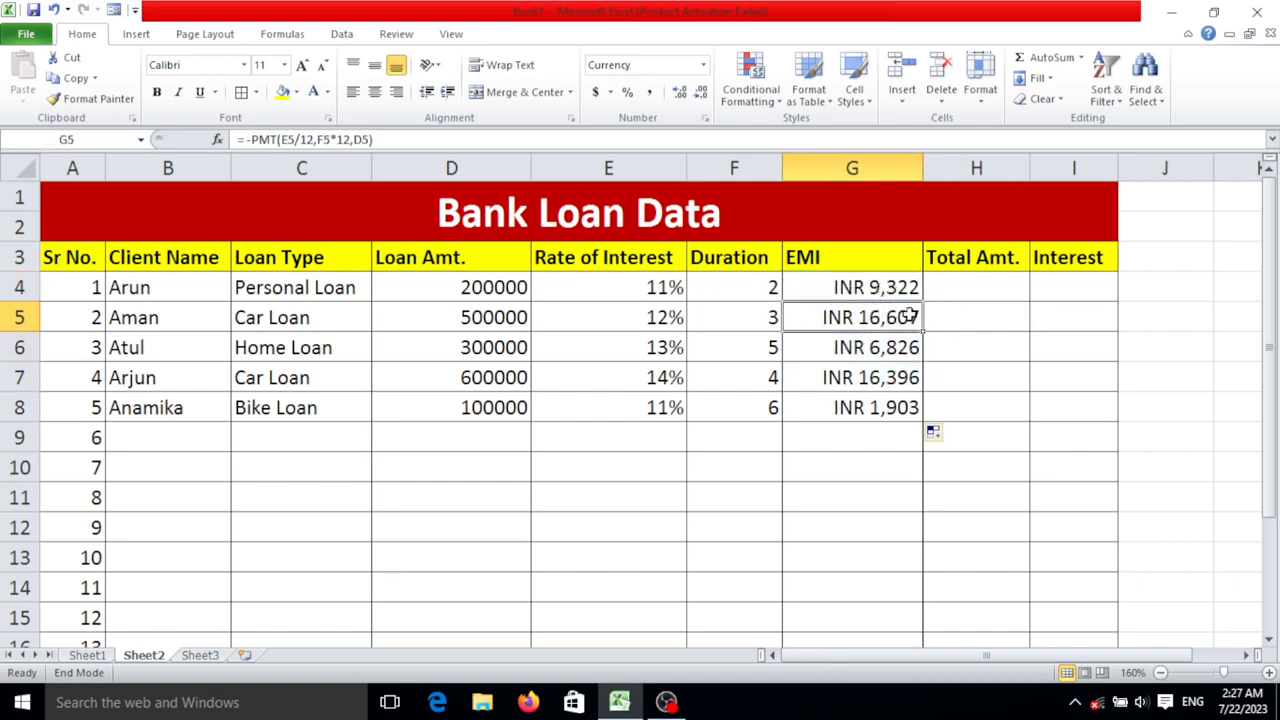
# - Calculate the first client's total amount in cell H4 with the formula =G4*F4*12
pyautogui.click(958, 286)
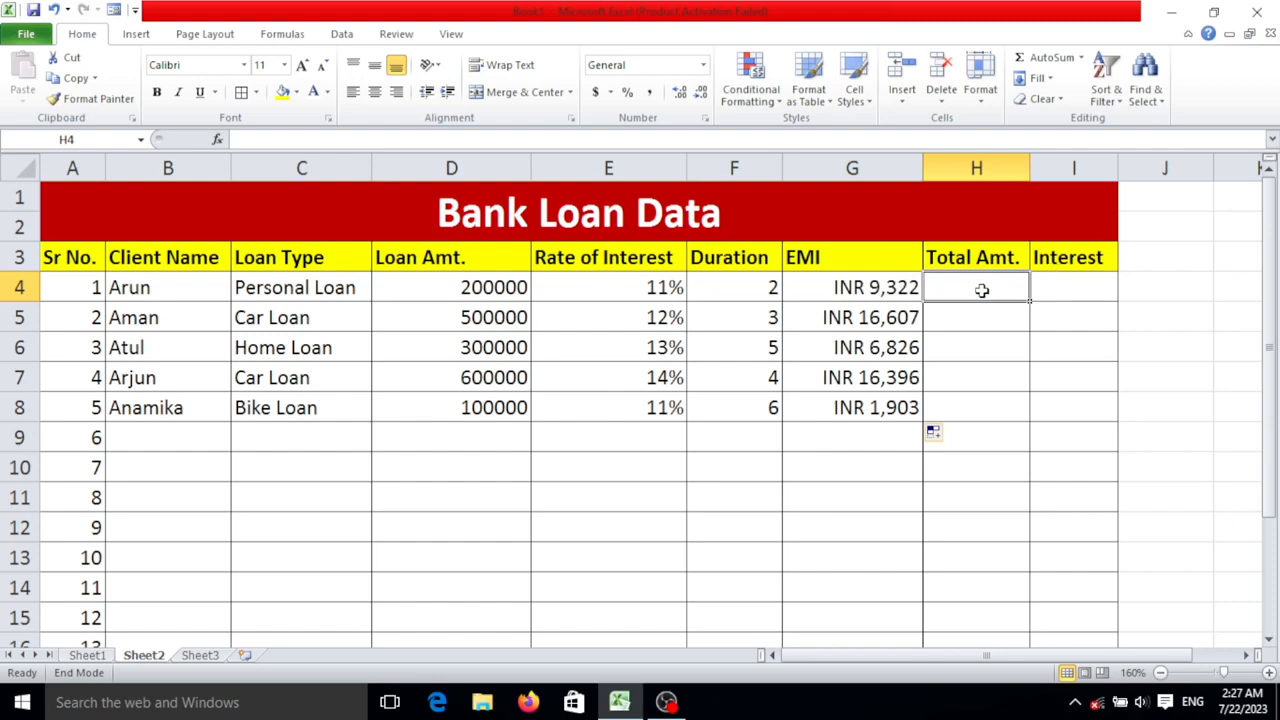
pyautogui.write('=')
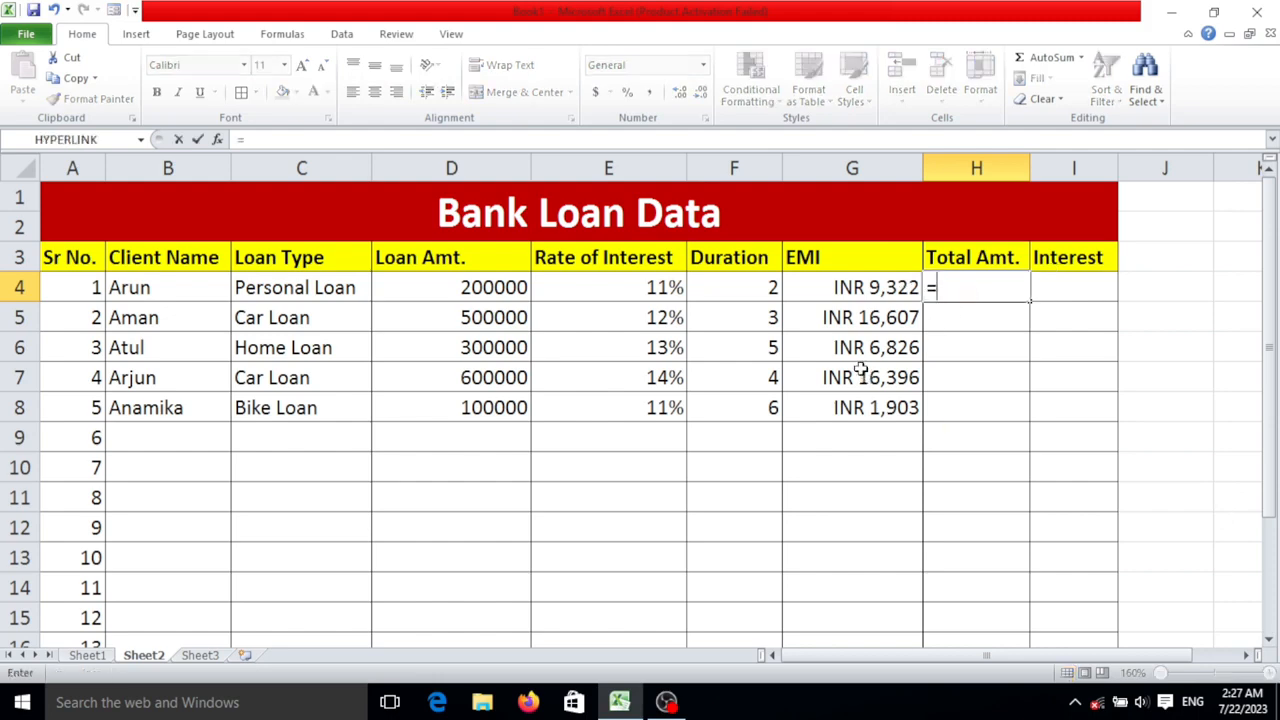
pyautogui.click(857, 295)
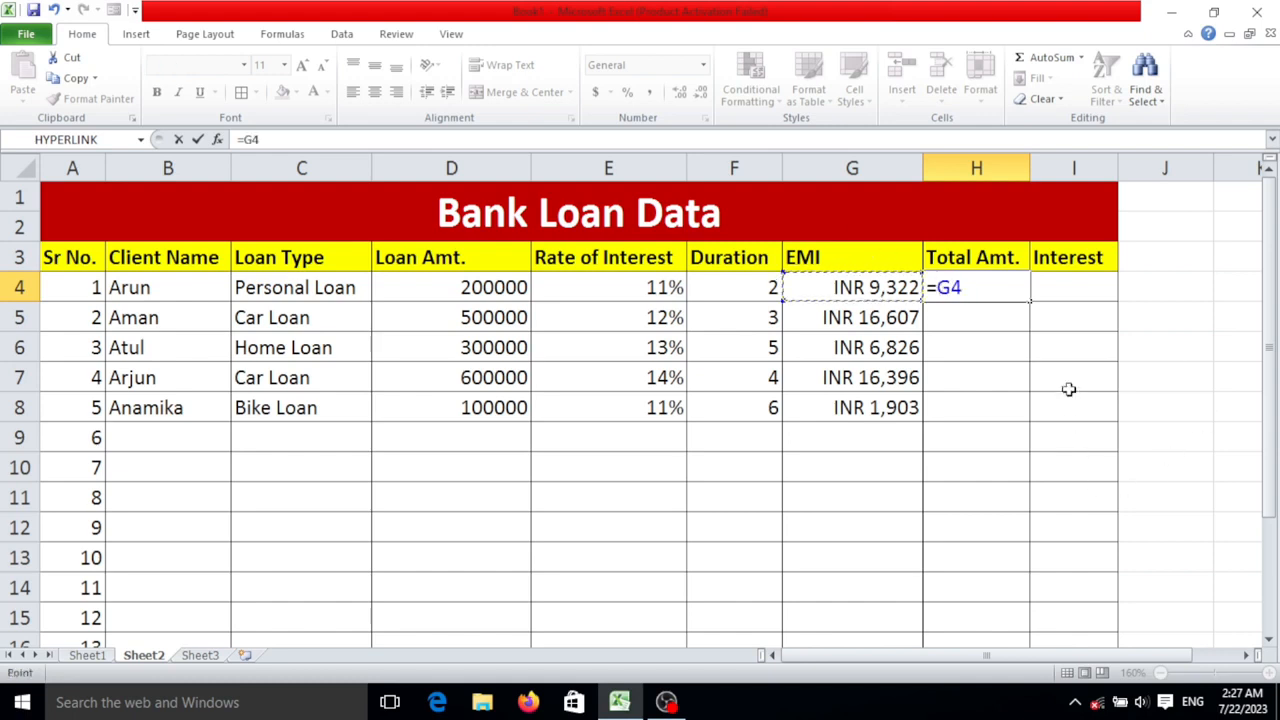
pyautogui.write('*')
pyautogui.click(760, 289)
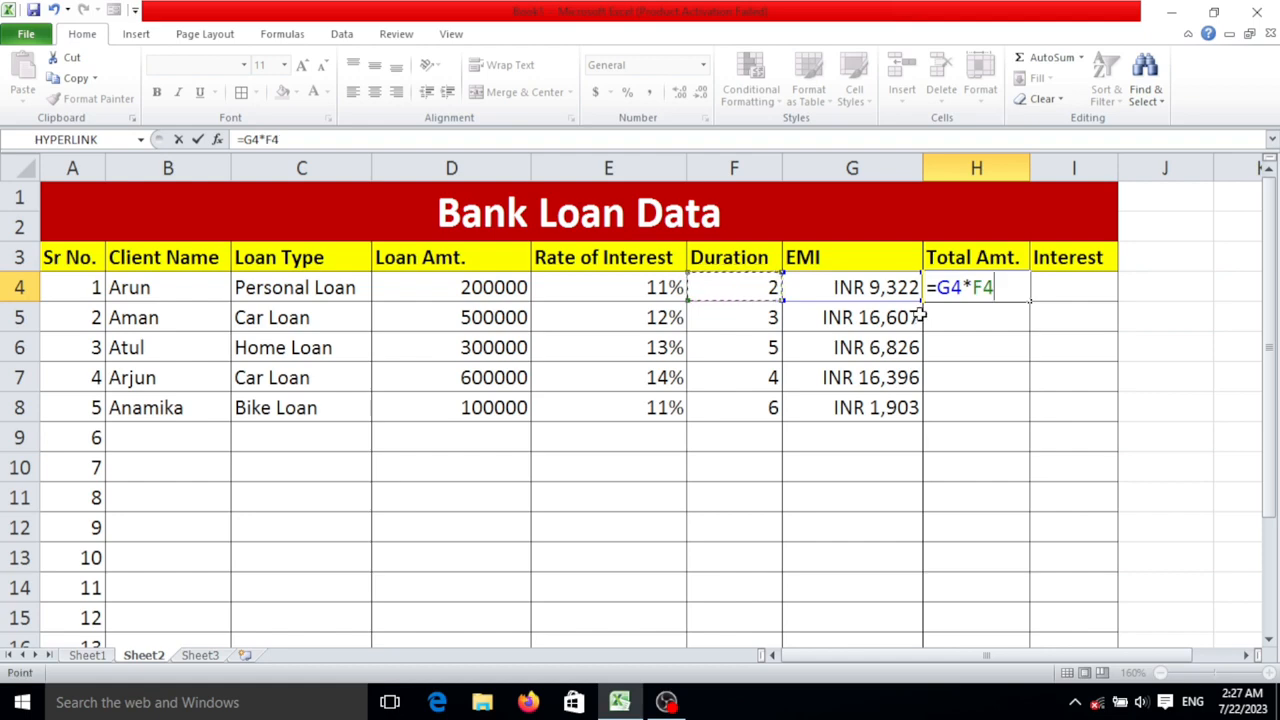
pyautogui.write('*12')
pyautogui.press('Return')
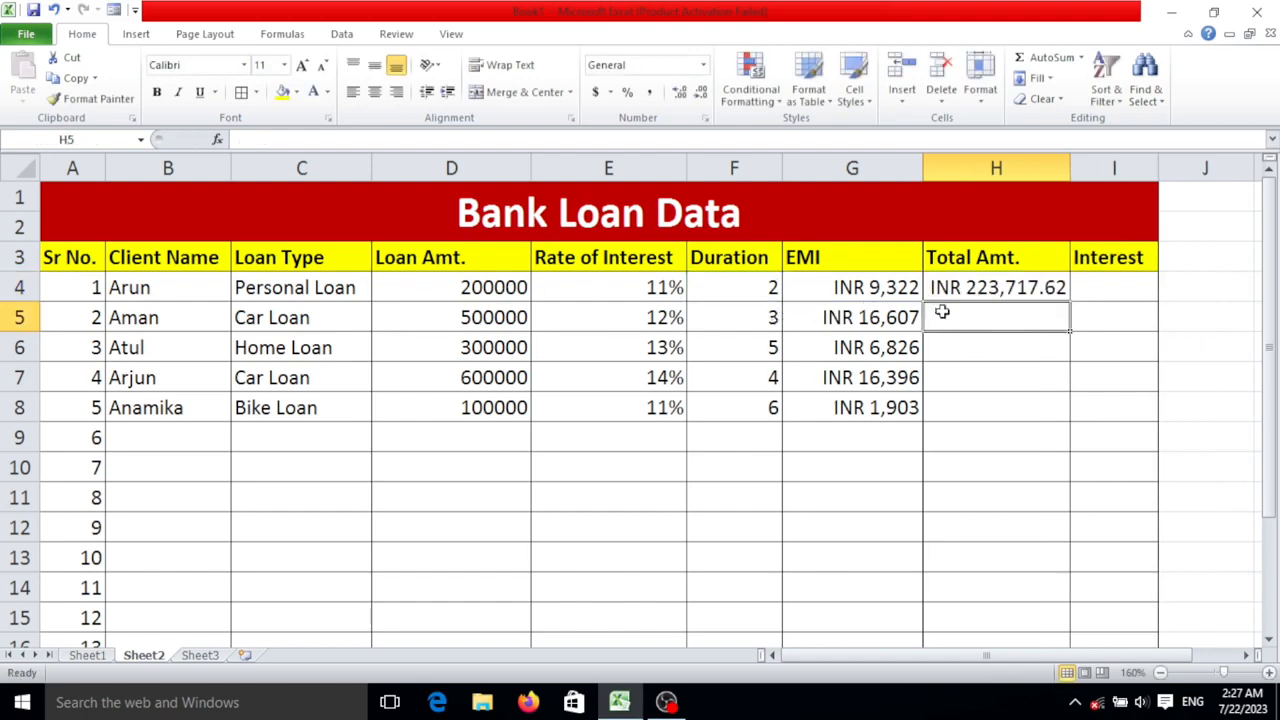
# - Show the total amount in H4 without decimal places and fill its formula down to H8
pyautogui.click(1035, 287)
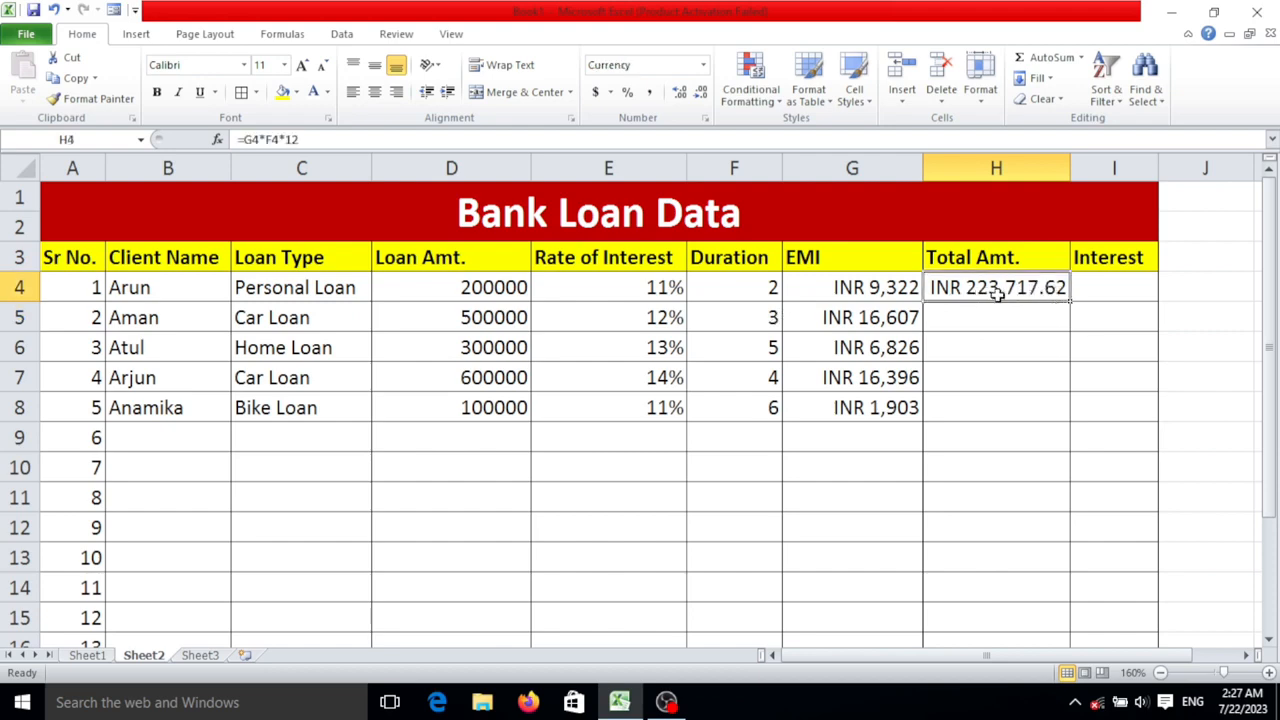
pyautogui.doubleClick(700, 93)
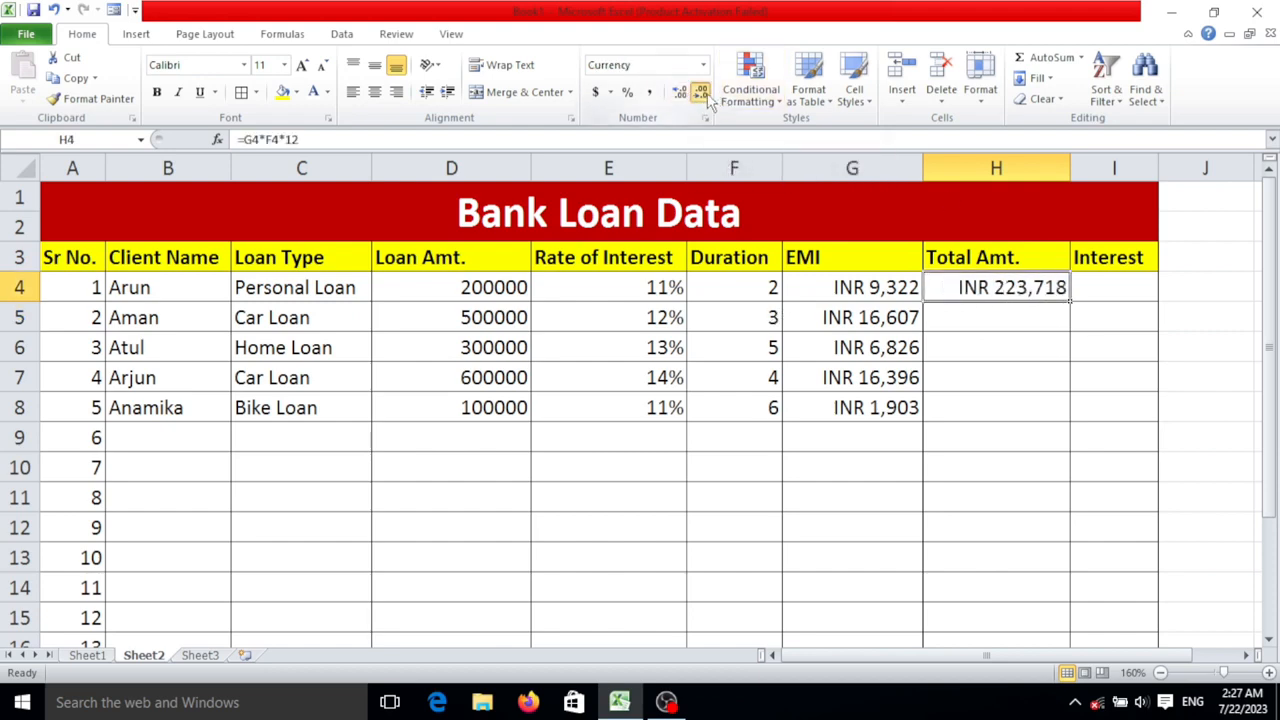
pyautogui.click(1028, 311)
pyautogui.click(1052, 289)
pyautogui.moveTo(1072, 299); pyautogui.dragTo(1072, 414)
pyautogui.click(1034, 318)
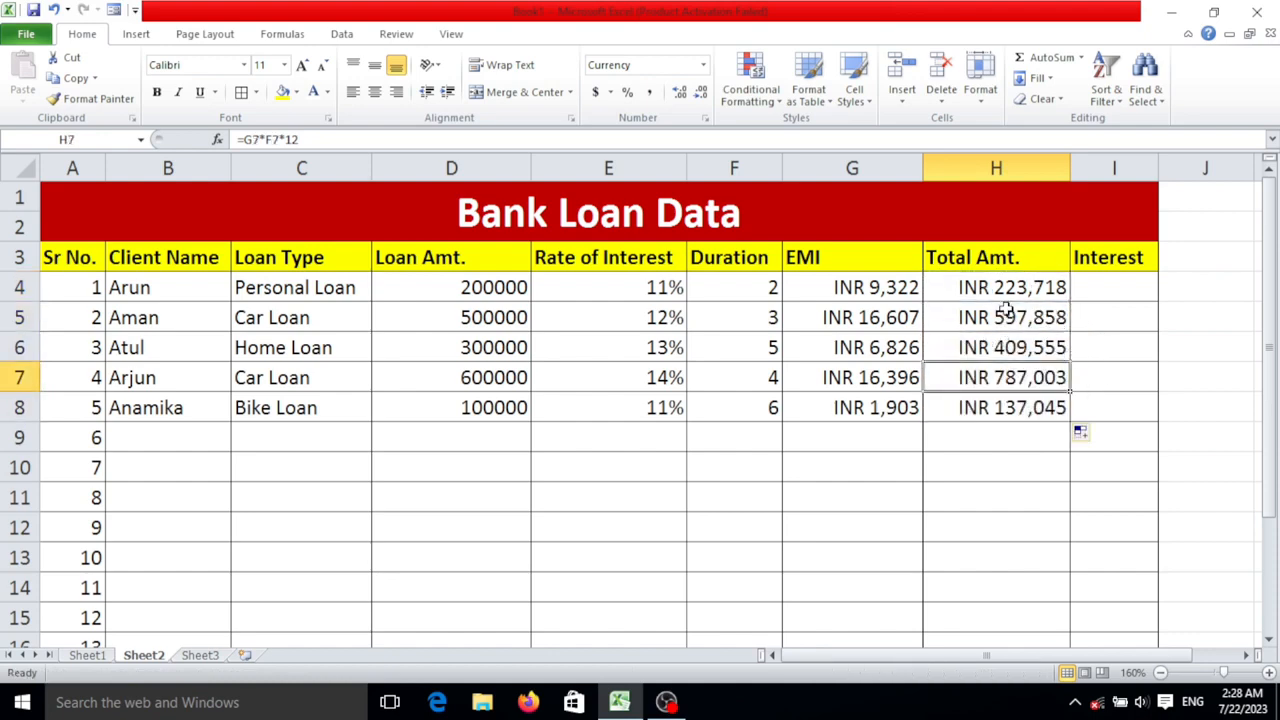
pyautogui.moveTo(1030, 300); pyautogui.dragTo(1050, 372)
# - Widen the Interest column and calculate the first client's interest in cell I4 with the formula =H4-D4
pyautogui.click(1133, 289)
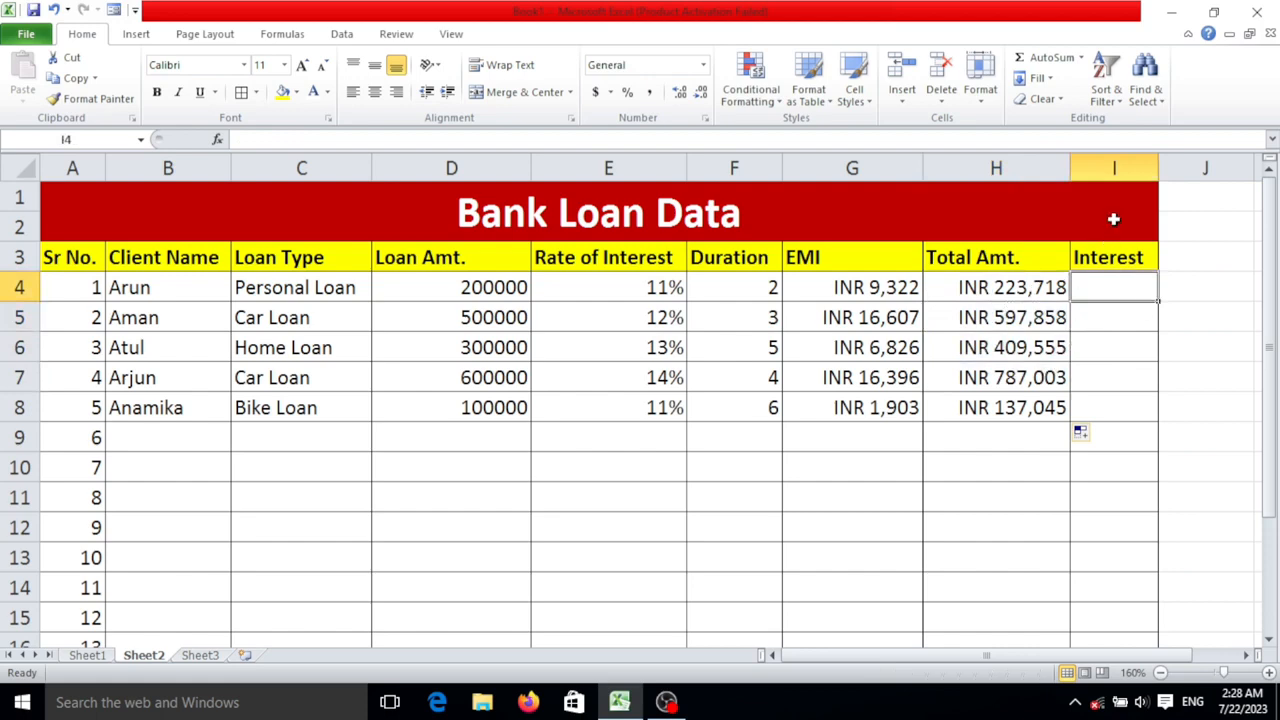
pyautogui.moveTo(1157, 158); pyautogui.dragTo(1194, 160)
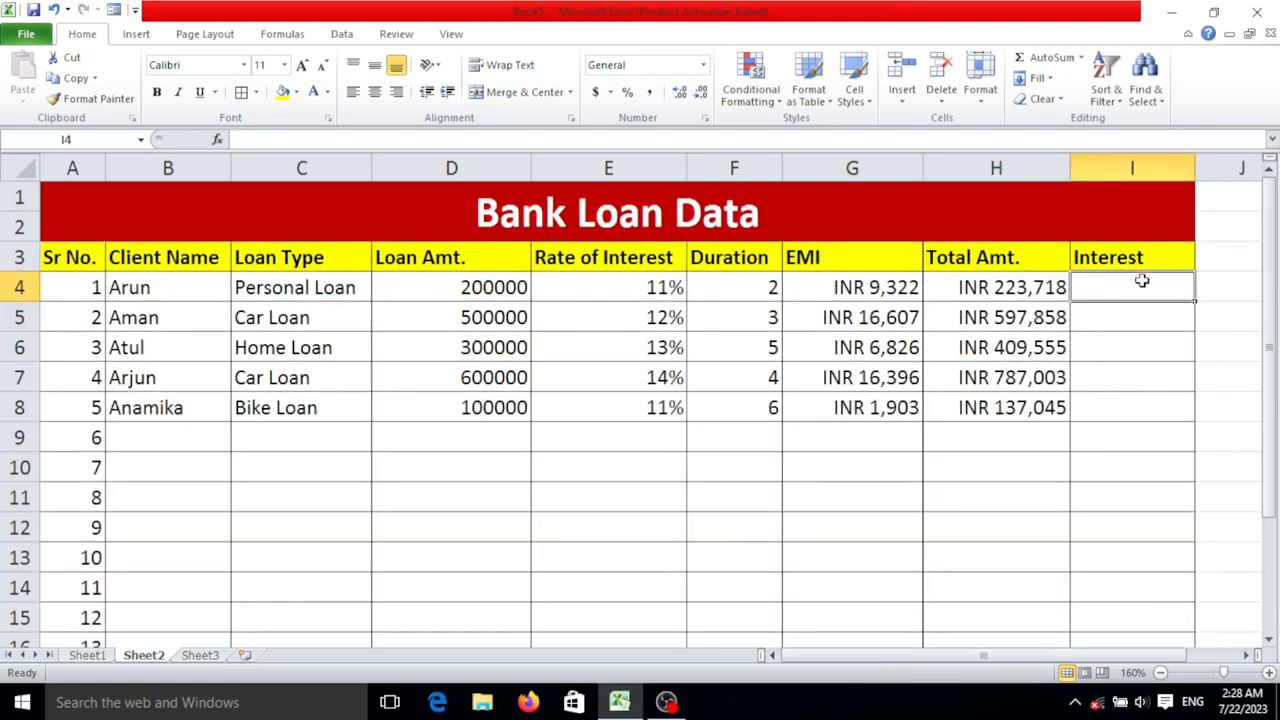
pyautogui.write('=')
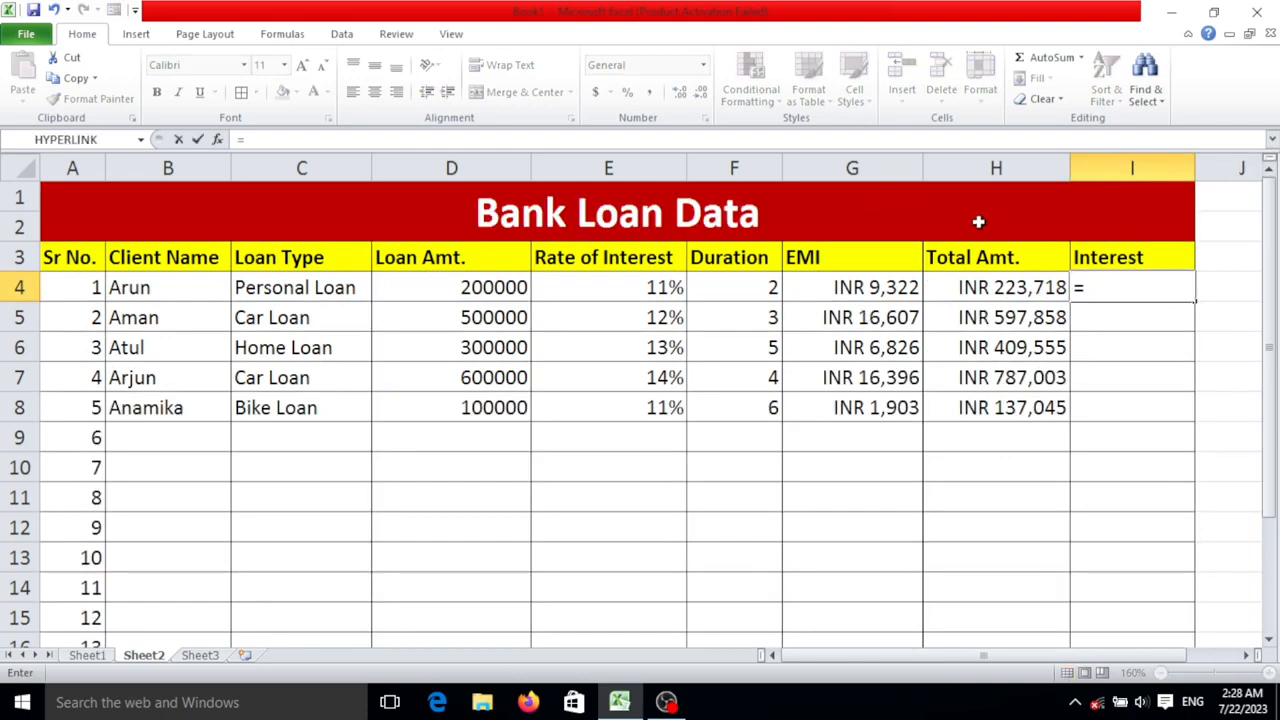
pyautogui.click(1003, 295)
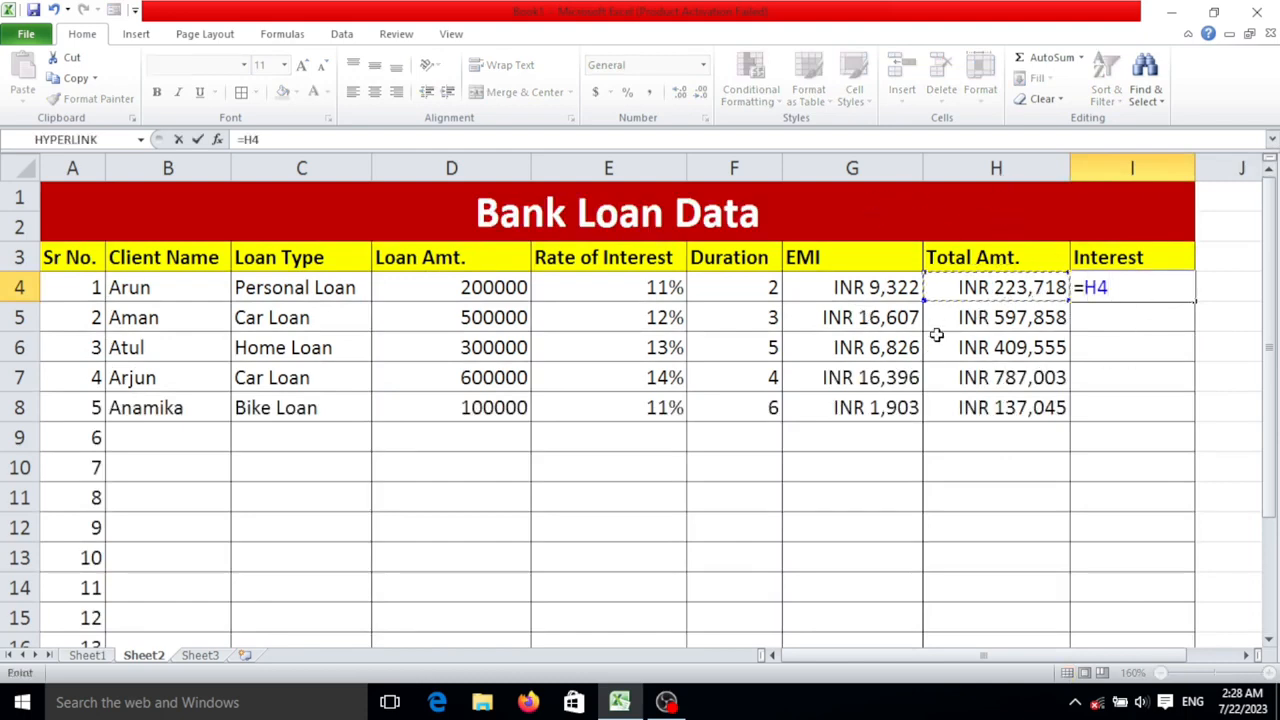
pyautogui.write('-')
pyautogui.click(488, 285)
pyautogui.press('Return')
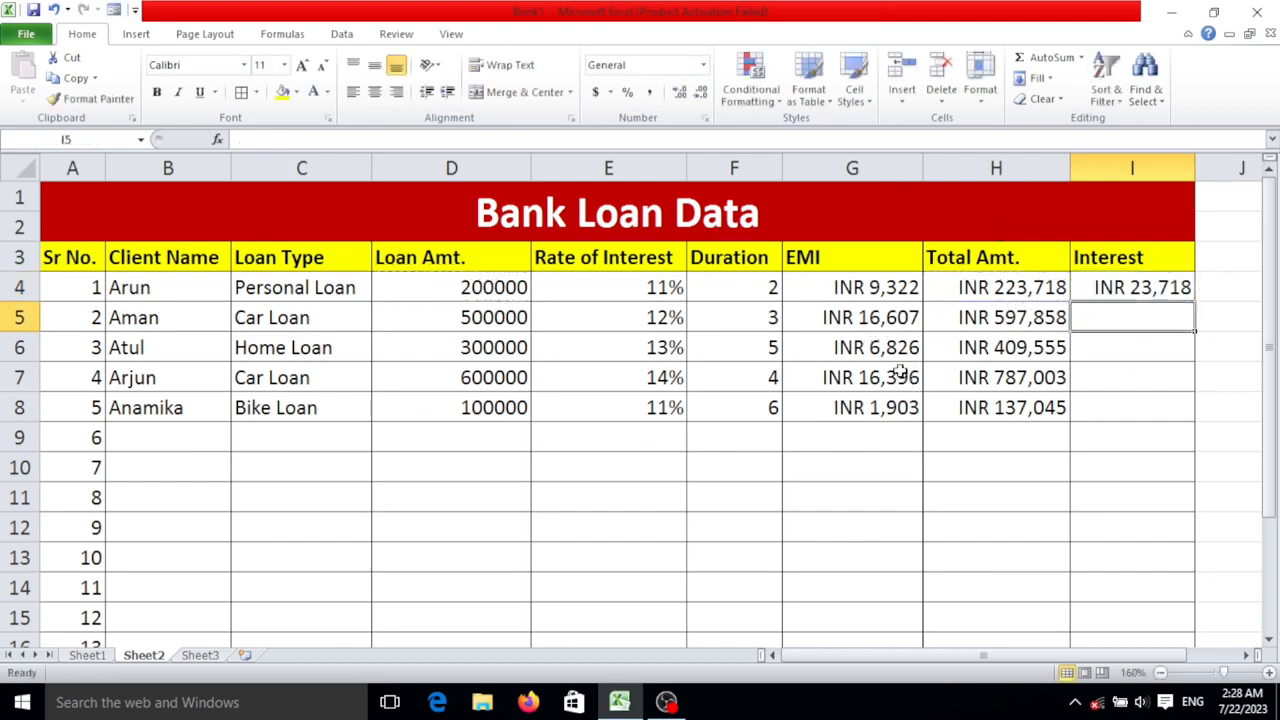
# - Try filling the interest formula from I4 down to I8, and undo the fill
pyautogui.click(1172, 289)
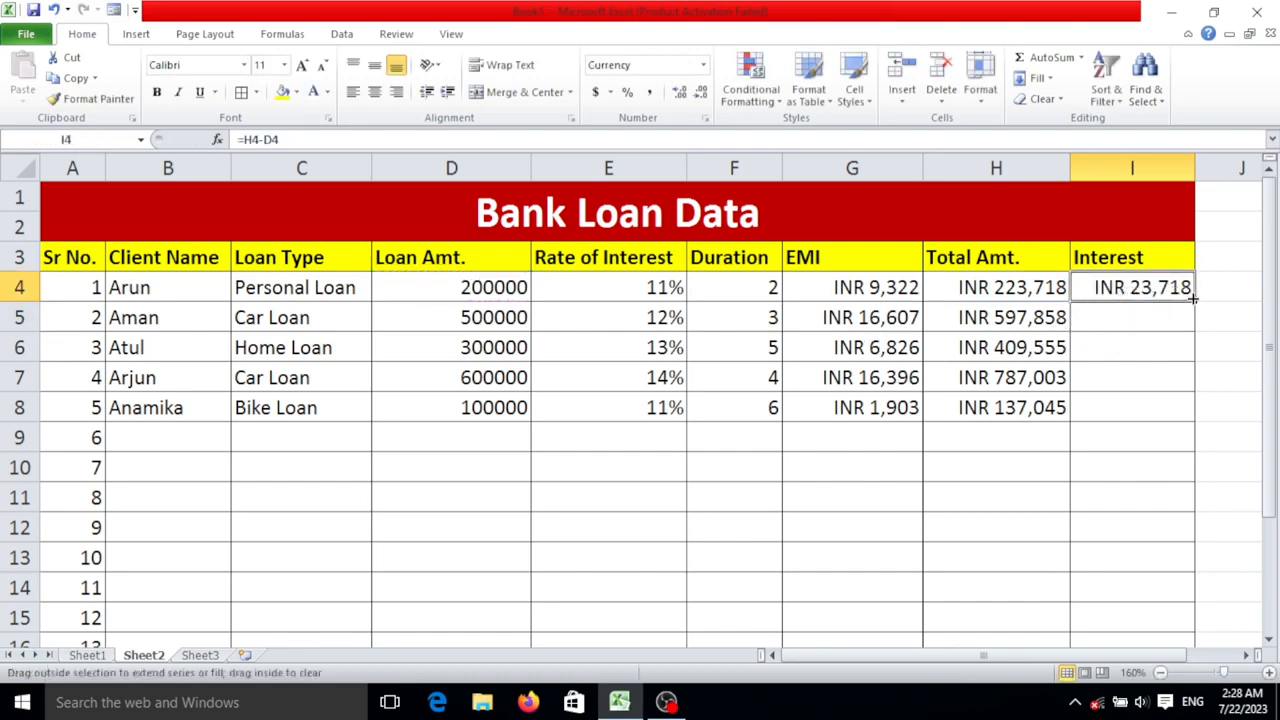
pyautogui.moveTo(1193, 297); pyautogui.dragTo(1194, 415)
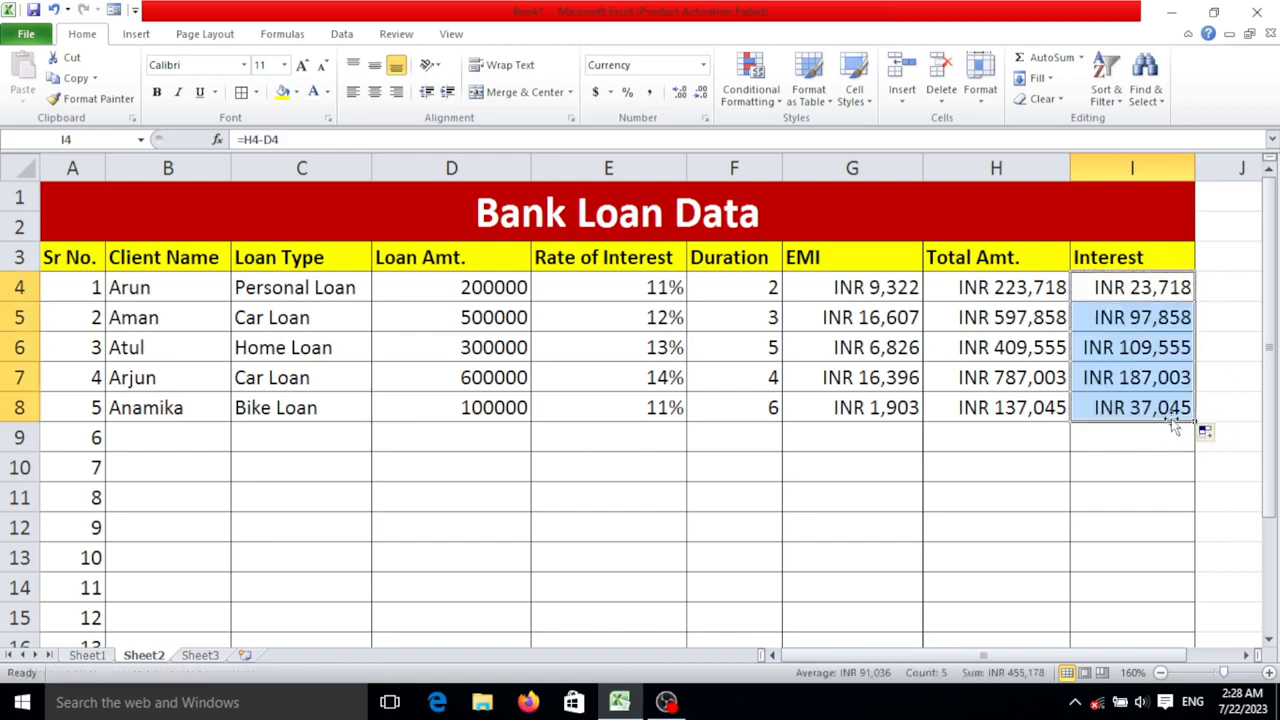
pyautogui.click(1220, 374)
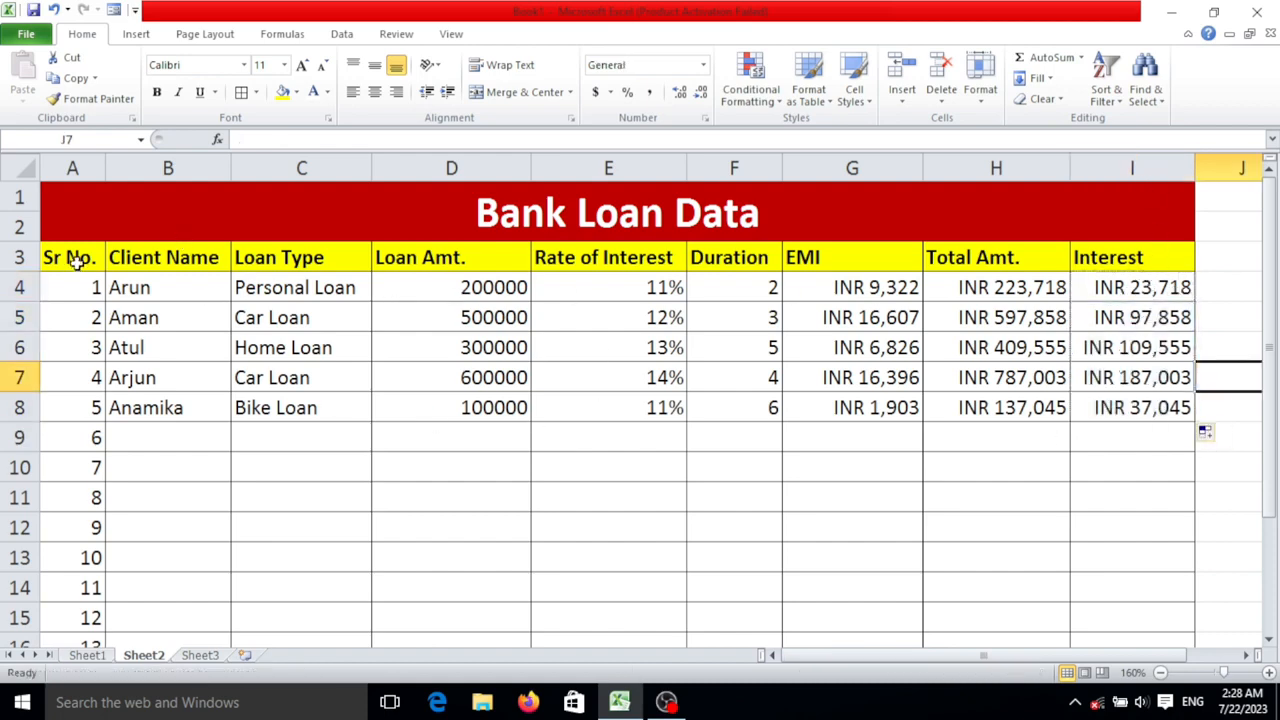
pyautogui.click(1096, 292)
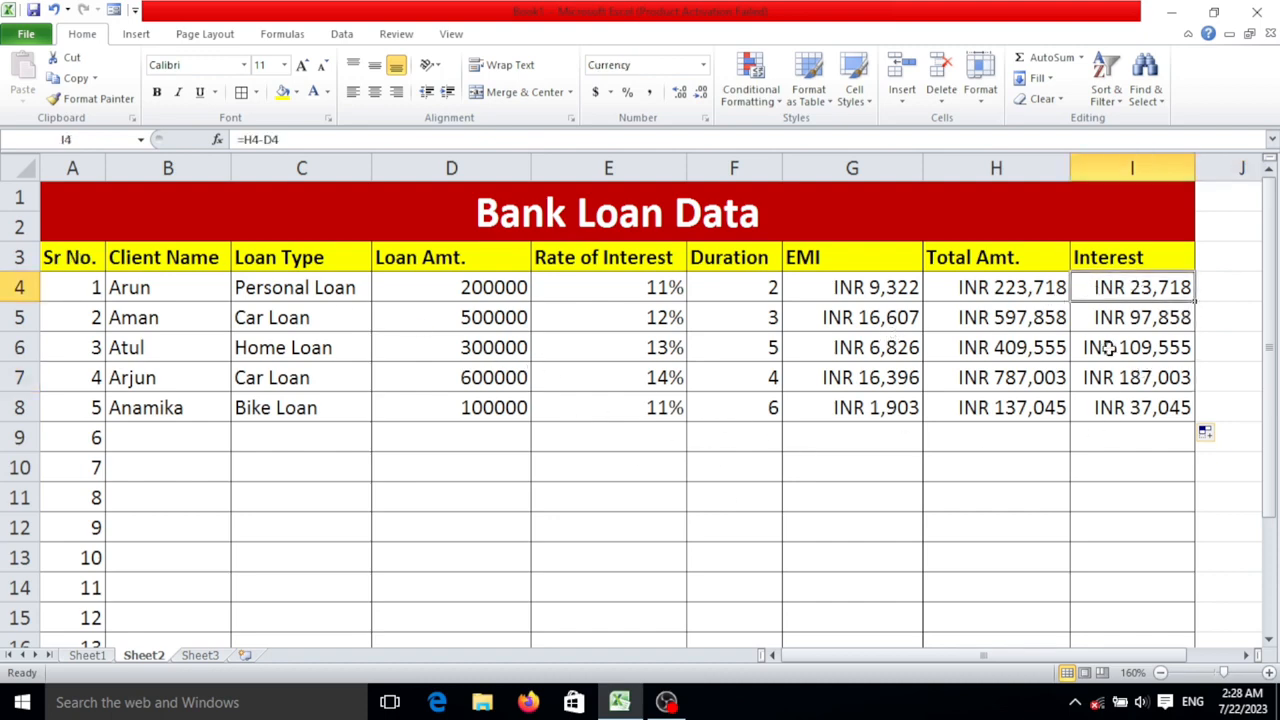
pyautogui.hotkey('ctrl', 'z')
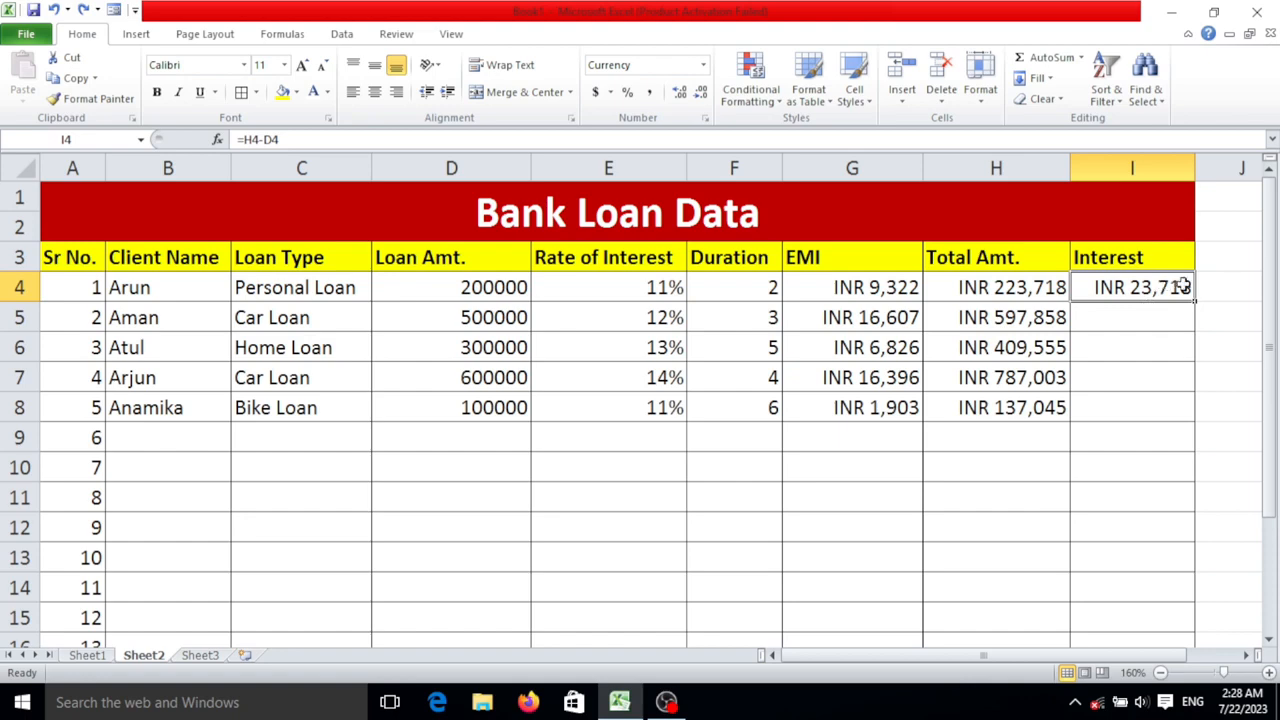
# - Fill the interest formula from I4 down to I17
pyautogui.moveTo(1196, 301); pyautogui.dragTo(1186, 528)
pyautogui.scroll(2, 1124, 409)
pyautogui.click(1028, 338)
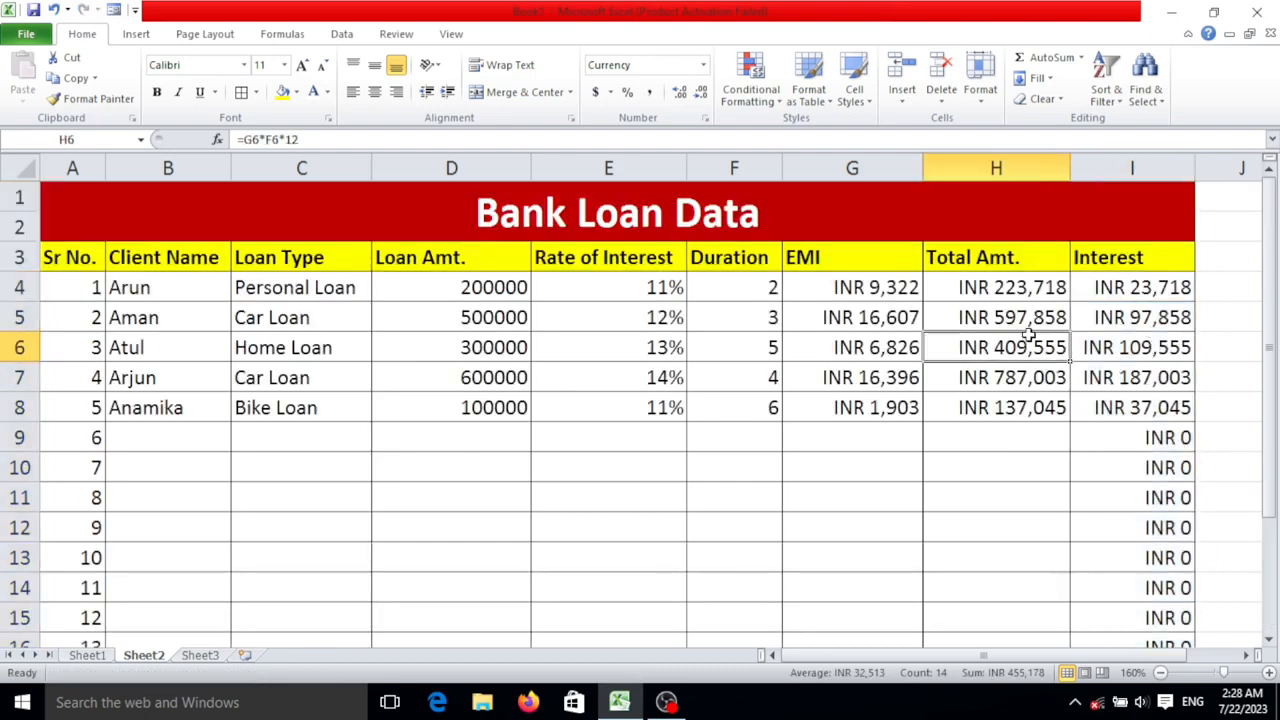
# - Fill the total amount and EMI formulas from row 8 down to row 17
pyautogui.click(1036, 404)
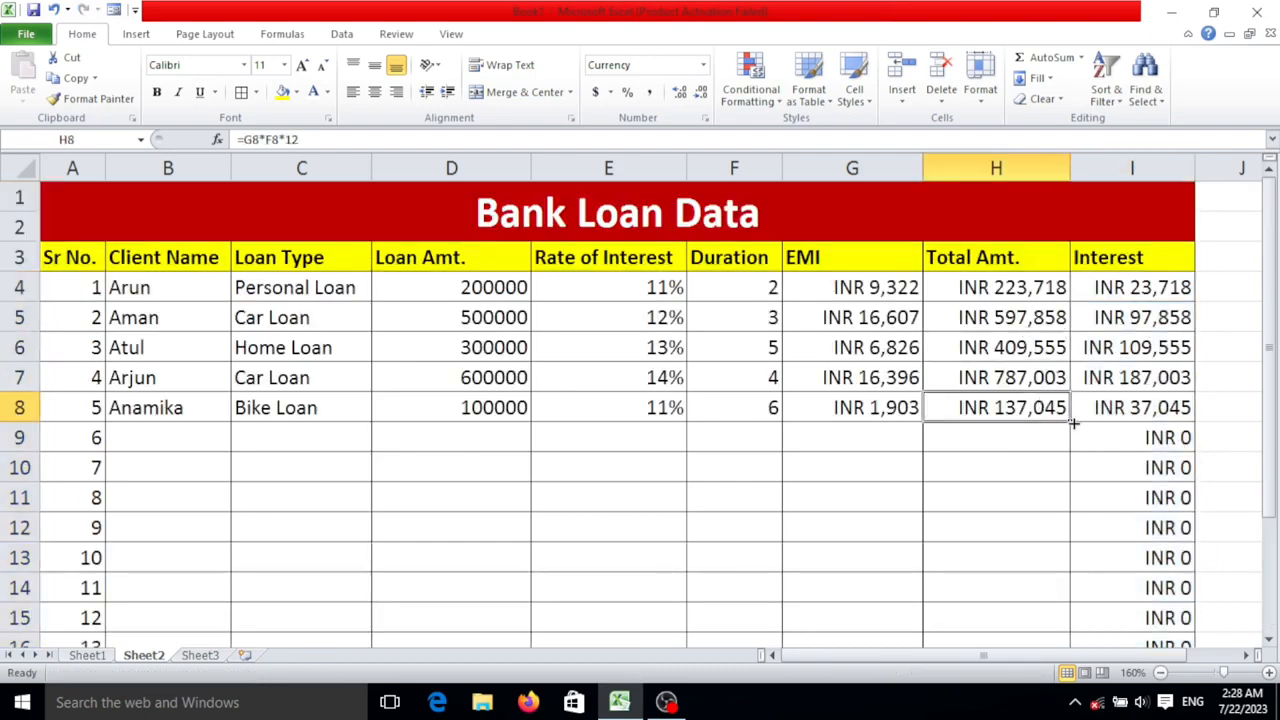
pyautogui.moveTo(1073, 423); pyautogui.dragTo(1060, 590)
pyautogui.click(914, 320)
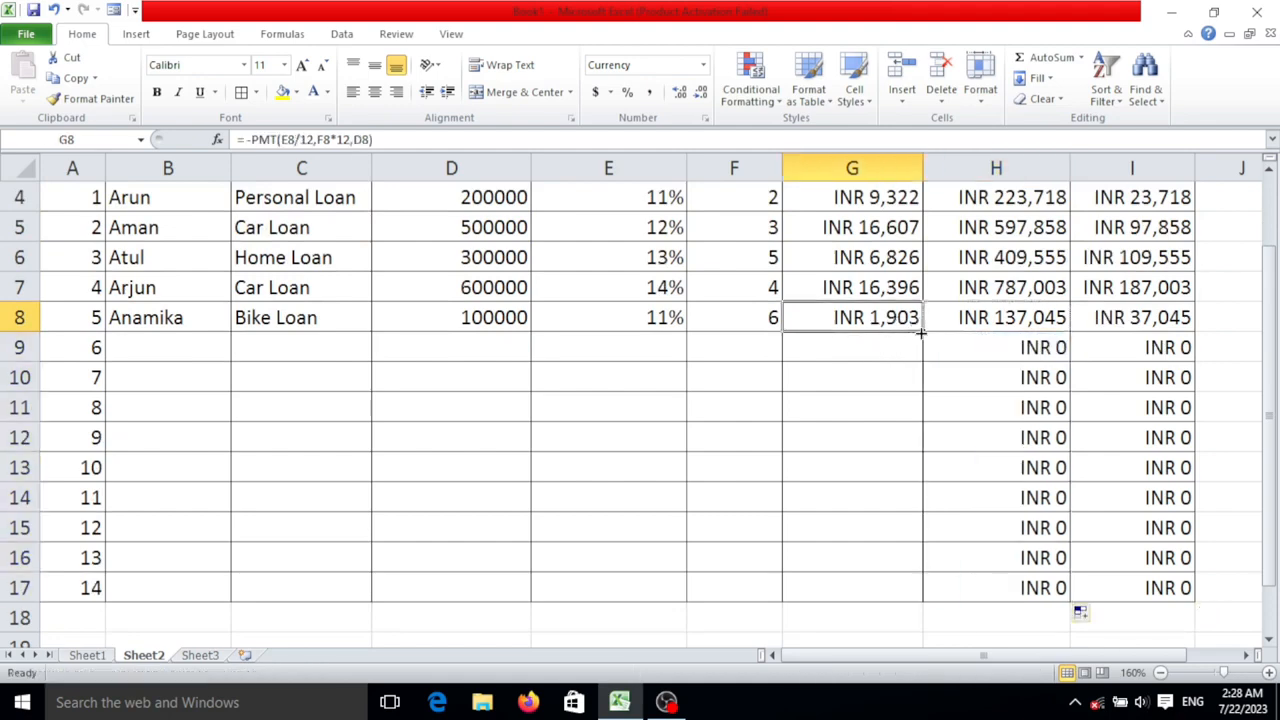
pyautogui.moveTo(920, 332); pyautogui.dragTo(919, 600)
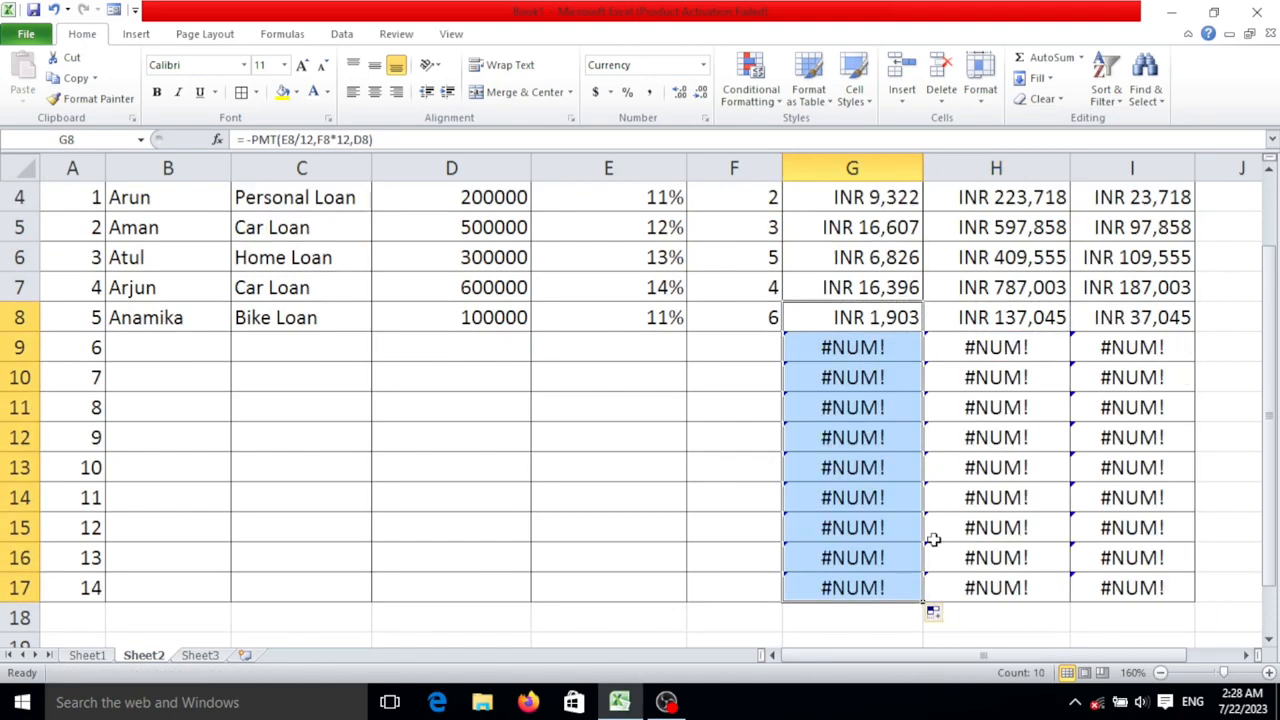
pyautogui.click(889, 366)
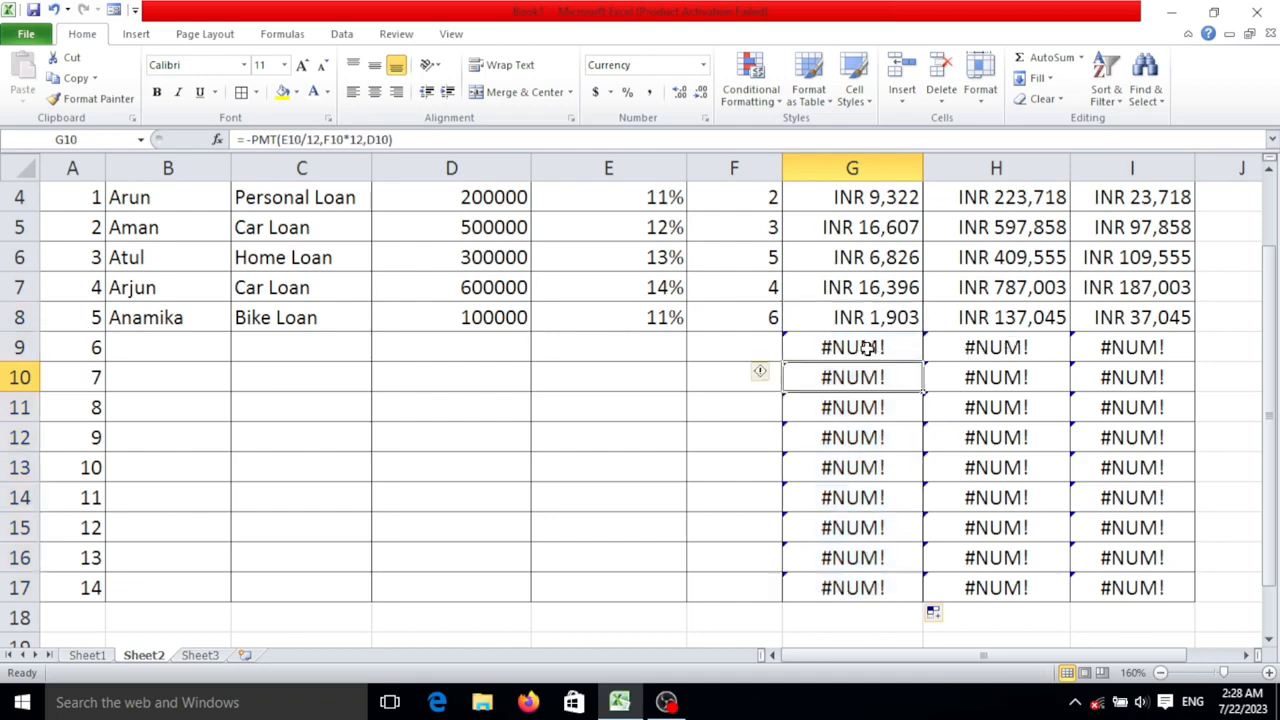
# - Enter the sixth client's name and the loan type Car Loan in row 9
pyautogui.click(212, 344)
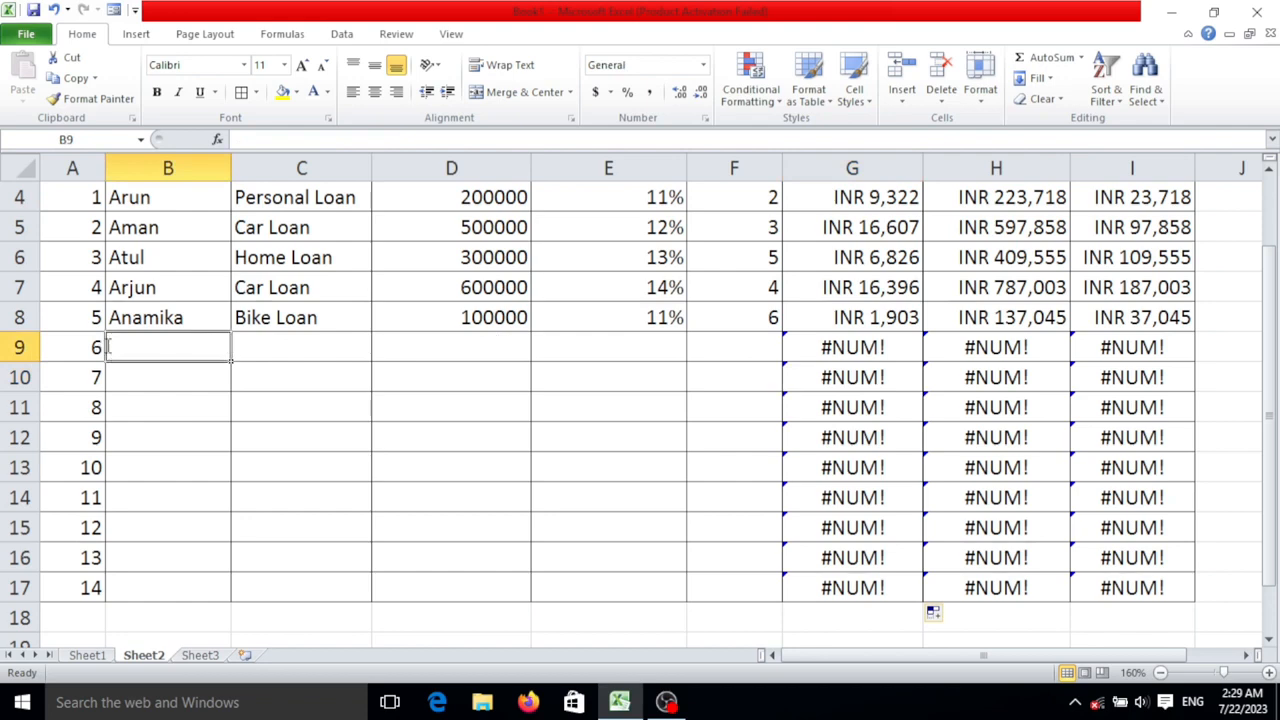
pyautogui.write('Anki')
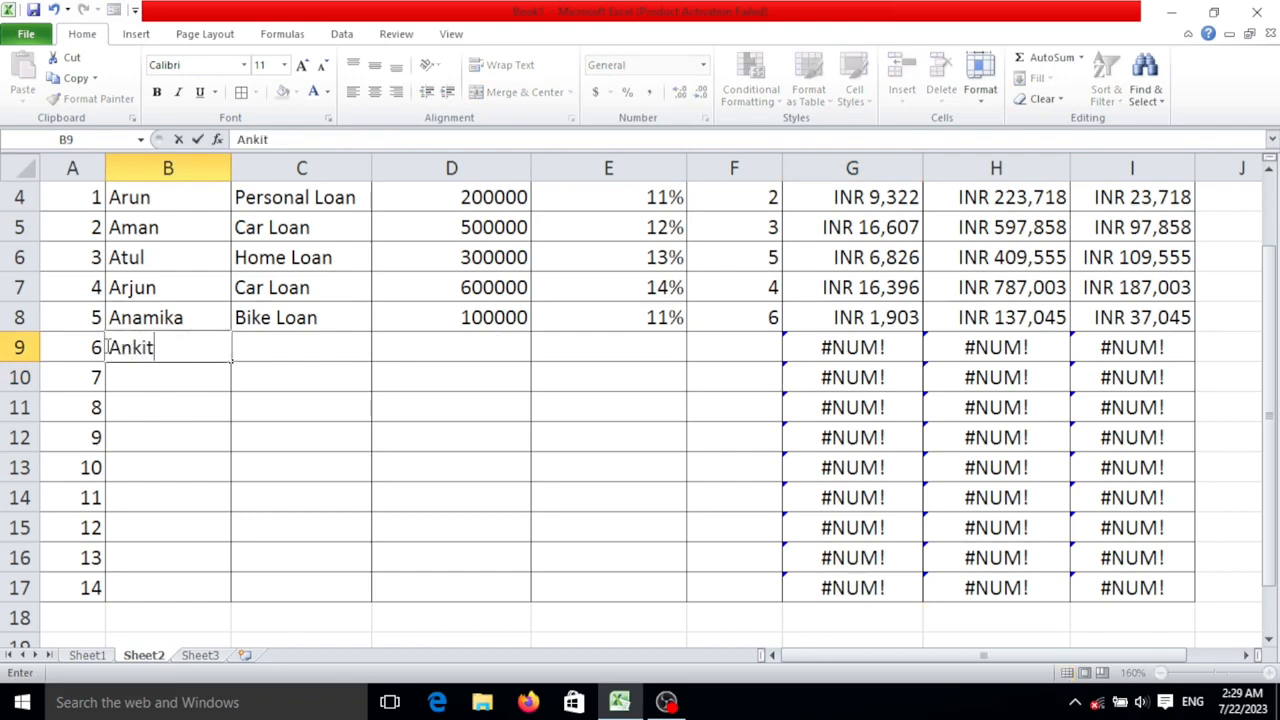
pyautogui.write('t')
pyautogui.press('Tab')
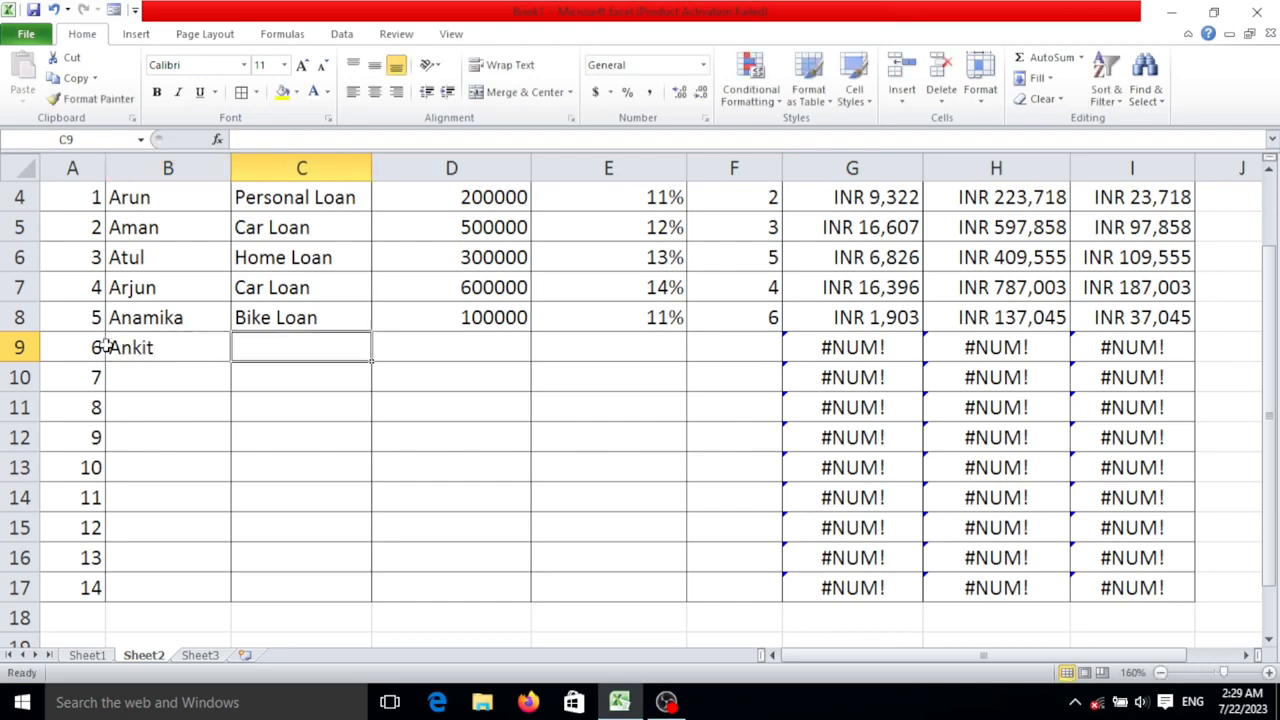
pyautogui.write('car Loan')
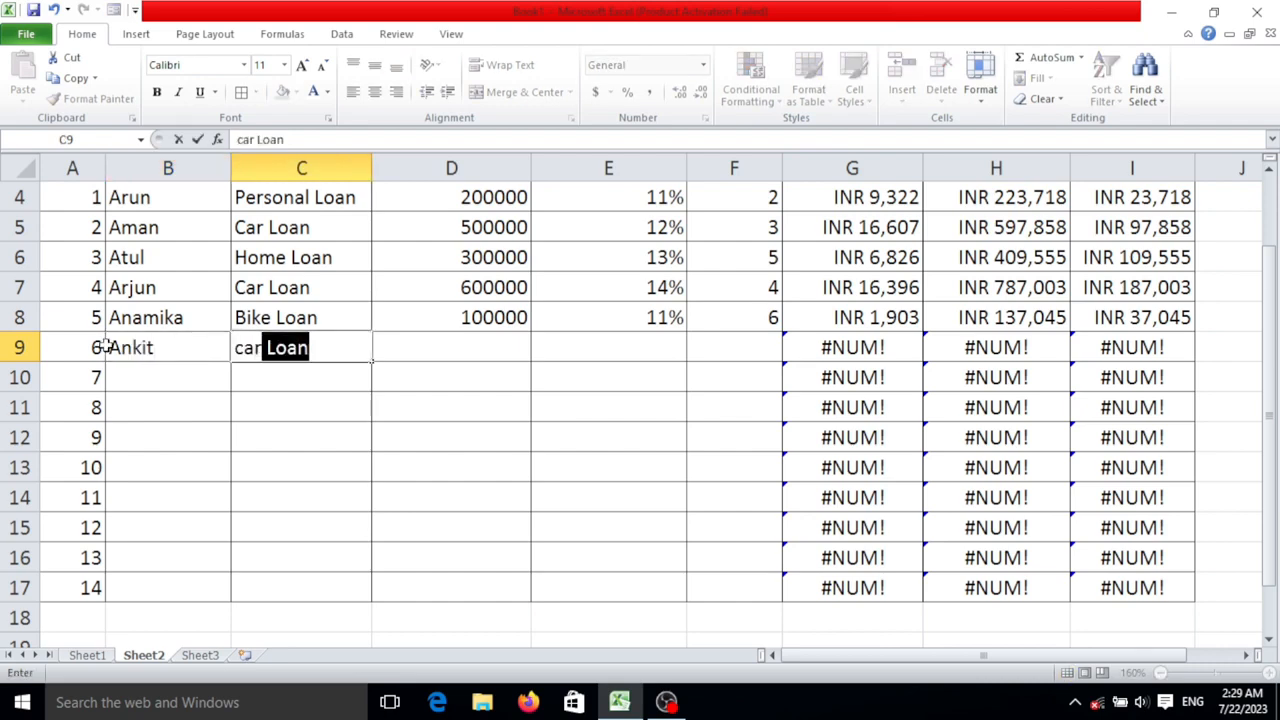
pyautogui.press('Tab')
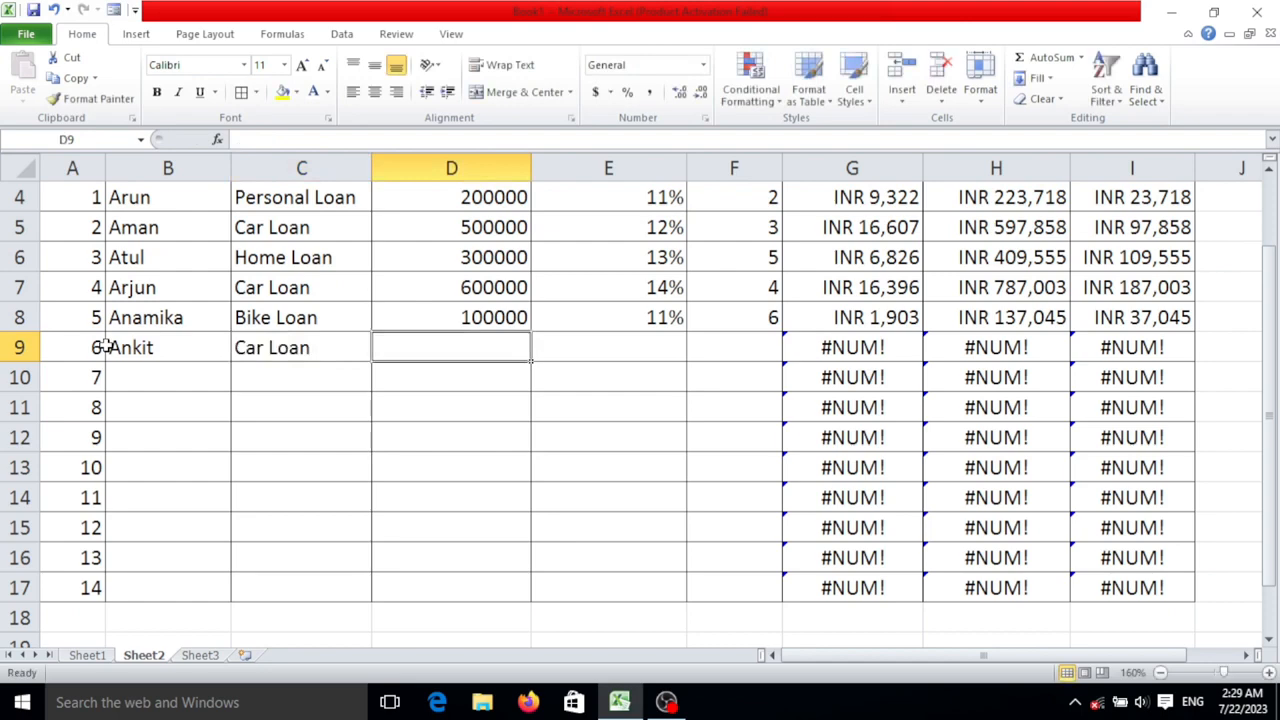
# - Enter 900000 as the sixth client's loan amount in D9
pyautogui.scroll(1, 103, 347)
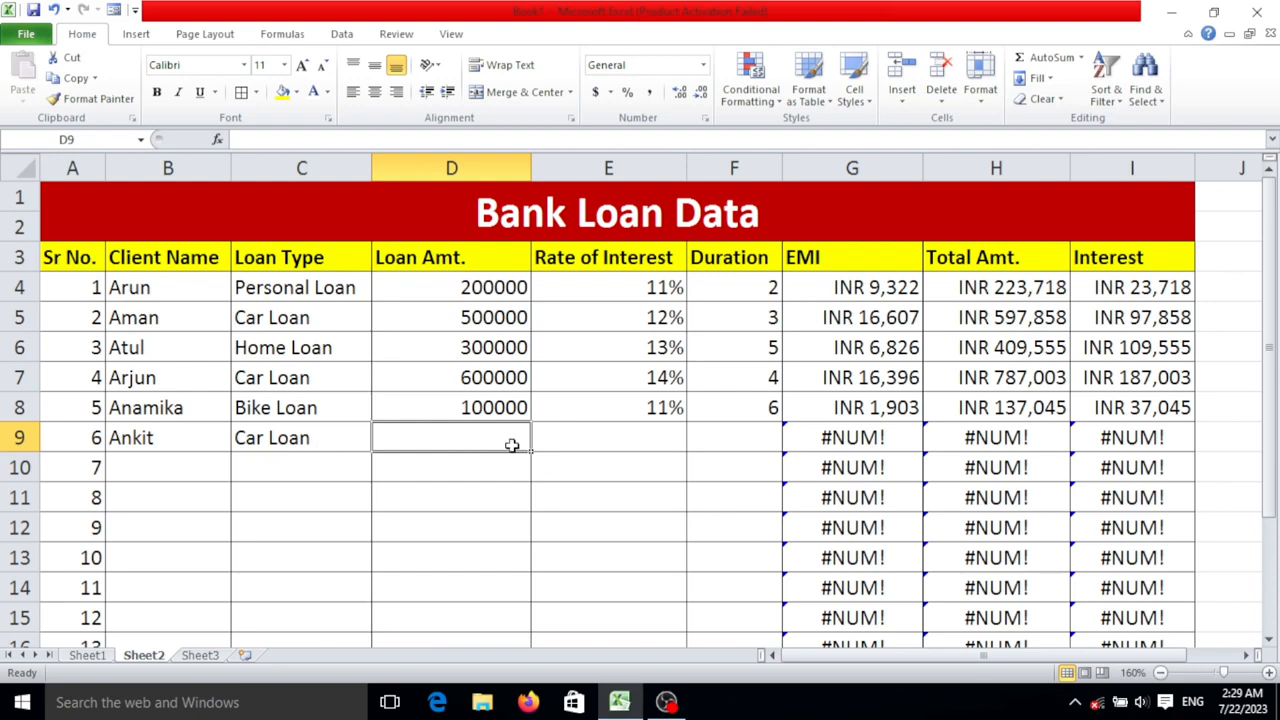
pyautogui.write('20000')
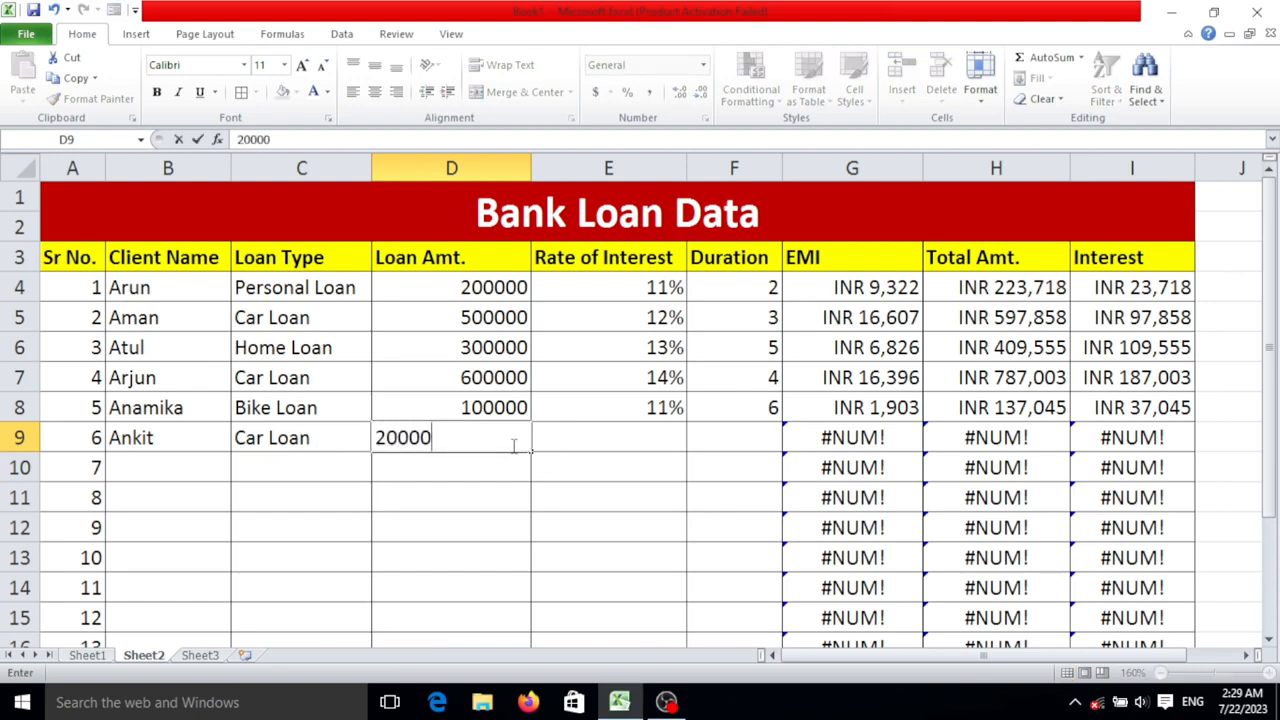
pyautogui.press('BackSpace')
pyautogui.press('BackSpace')
pyautogui.press('BackSpace')
pyautogui.write('90000')
pyautogui.press('Tab')
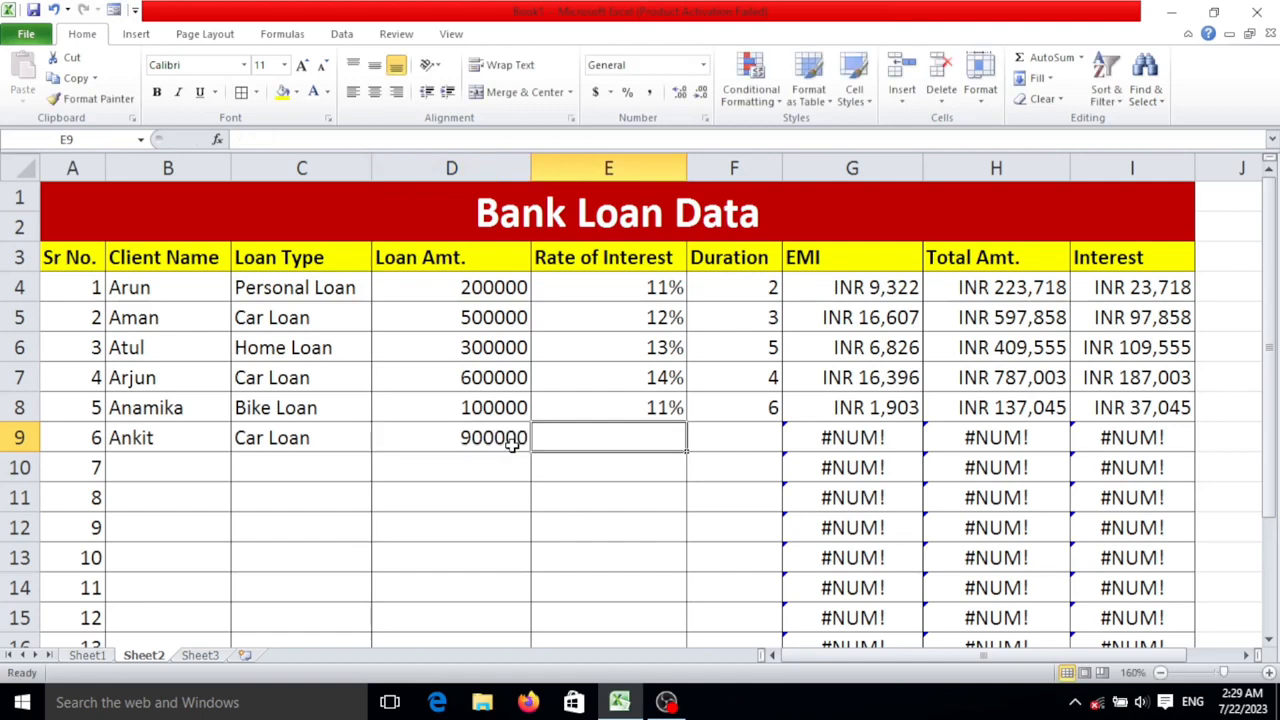
# - Set the sixth client's rate of interest to 12% and duration to 5 in row 9
pyautogui.write('12')
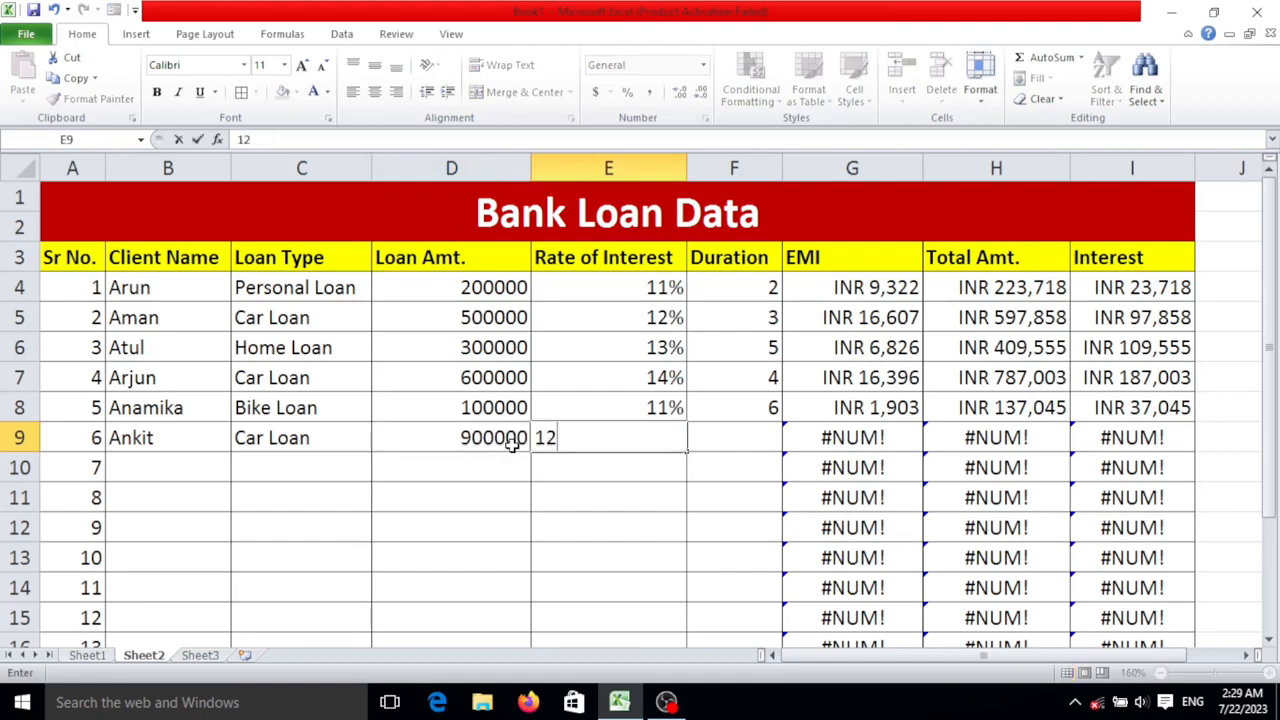
pyautogui.write('%')
pyautogui.press('Tab')
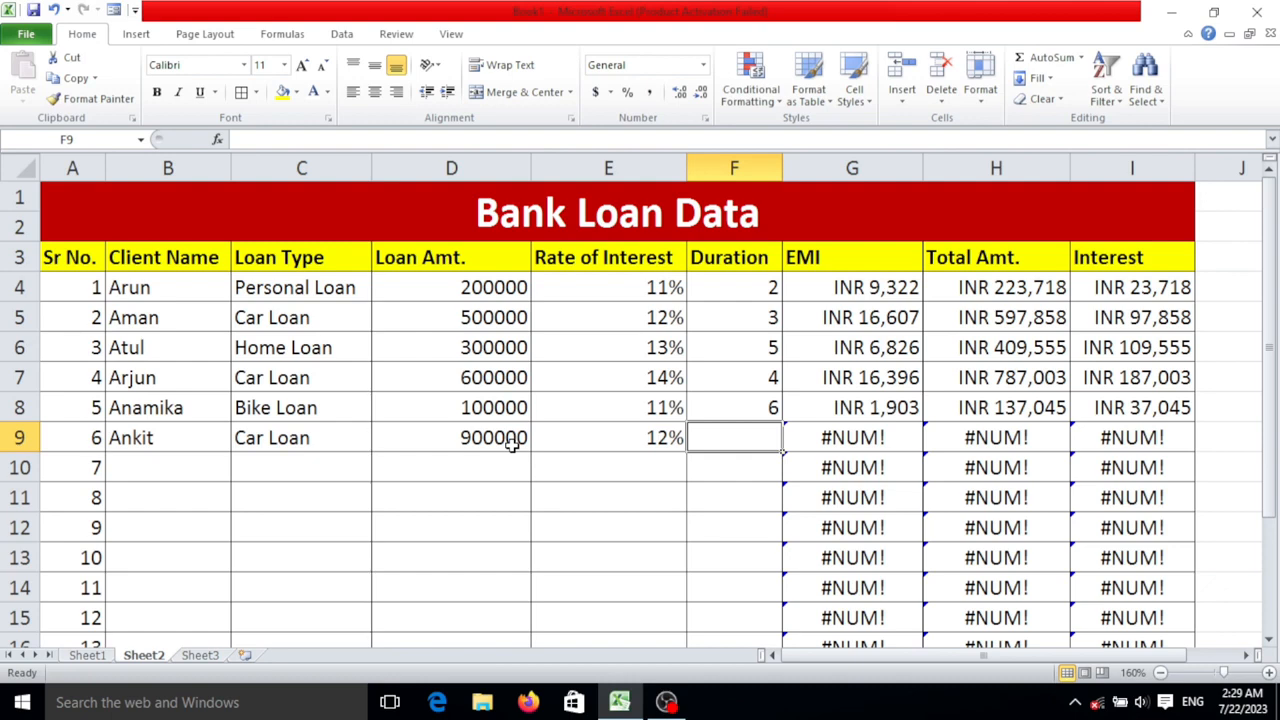
pyautogui.write('5')
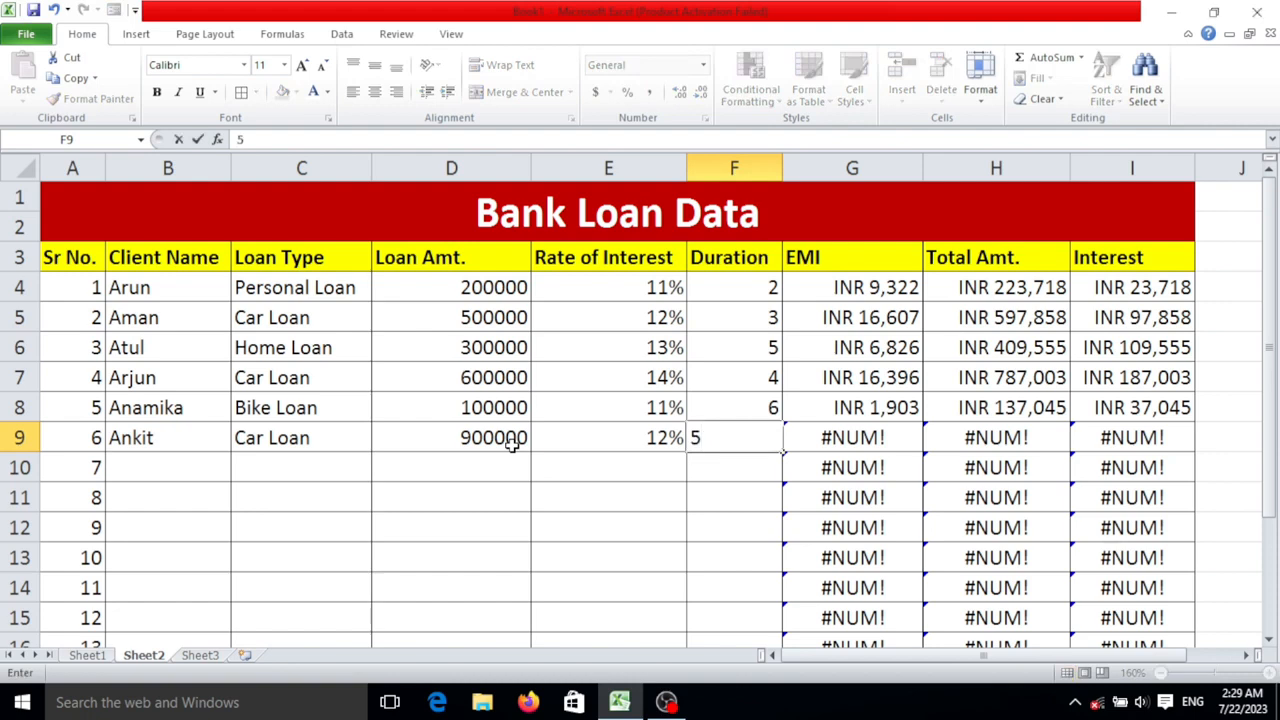
pyautogui.press('Return')
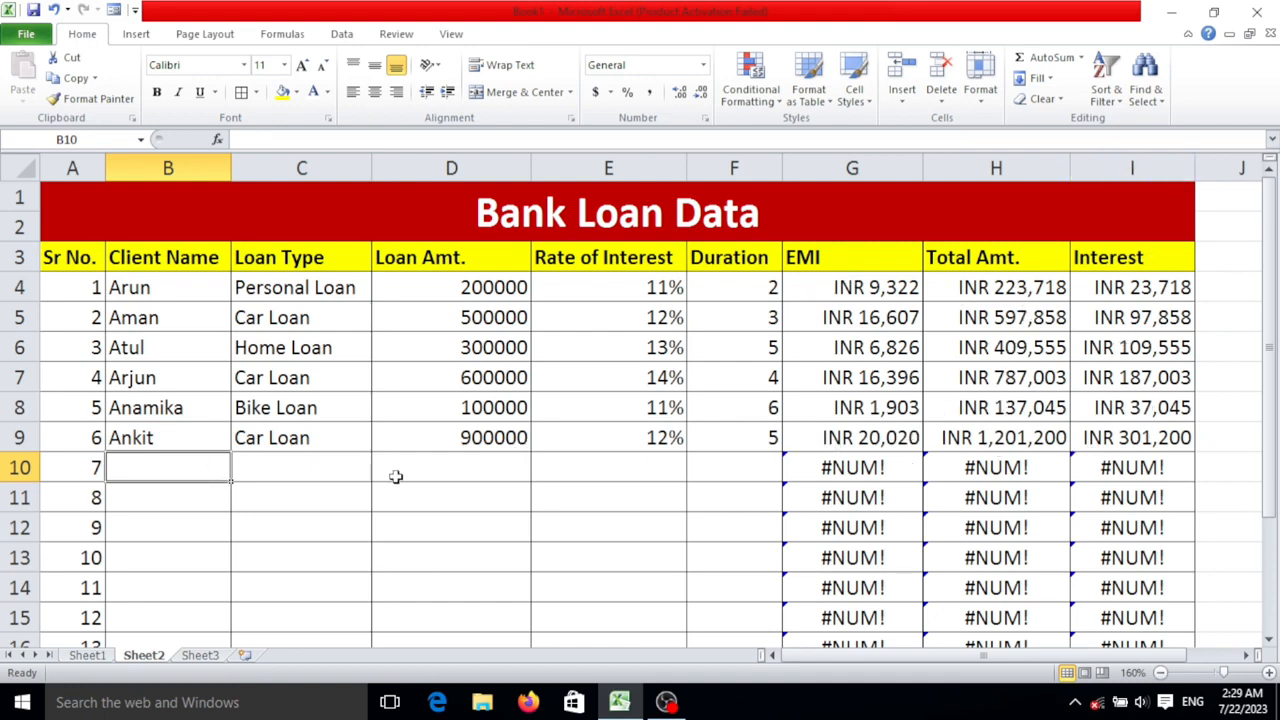
# - Enter the seventh client's name in B10
pyautogui.write('amkita')
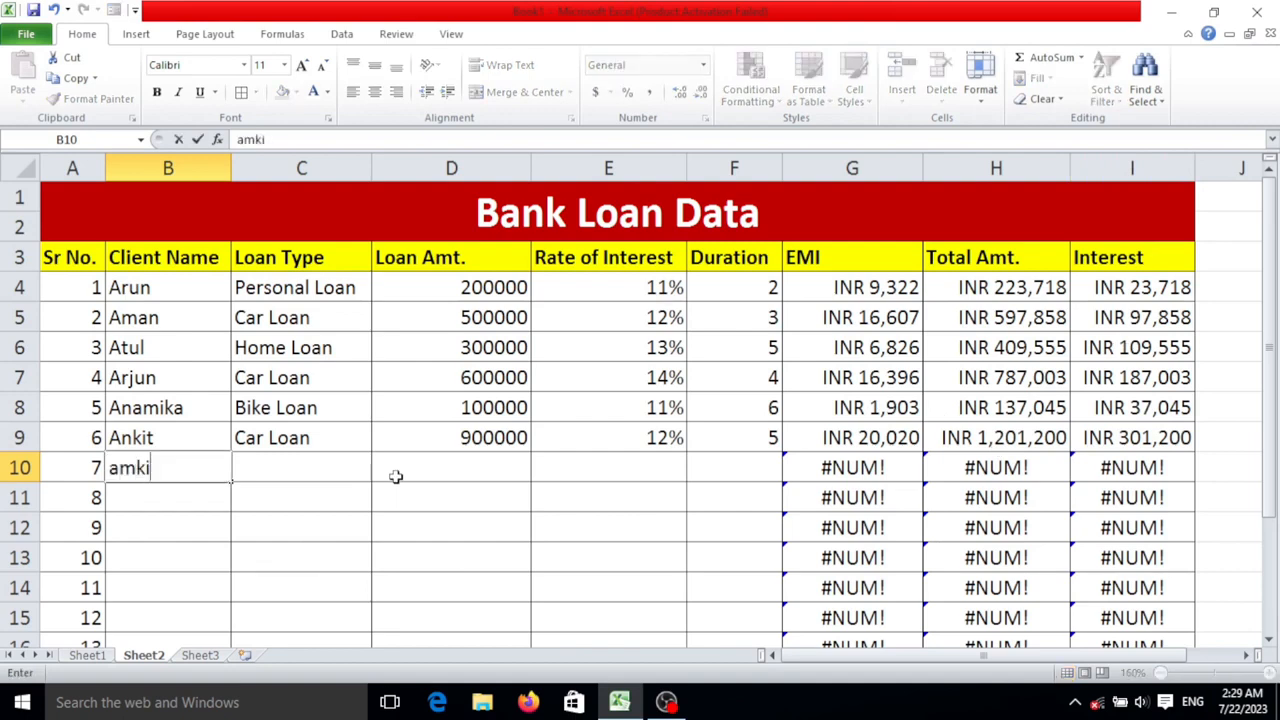
pyautogui.press('BackSpace')
pyautogui.press('BackSpace')
pyautogui.press('BackSpace')
pyautogui.press('BackSpace')
pyautogui.press('BackSpace')
pyautogui.press('BackSpace')
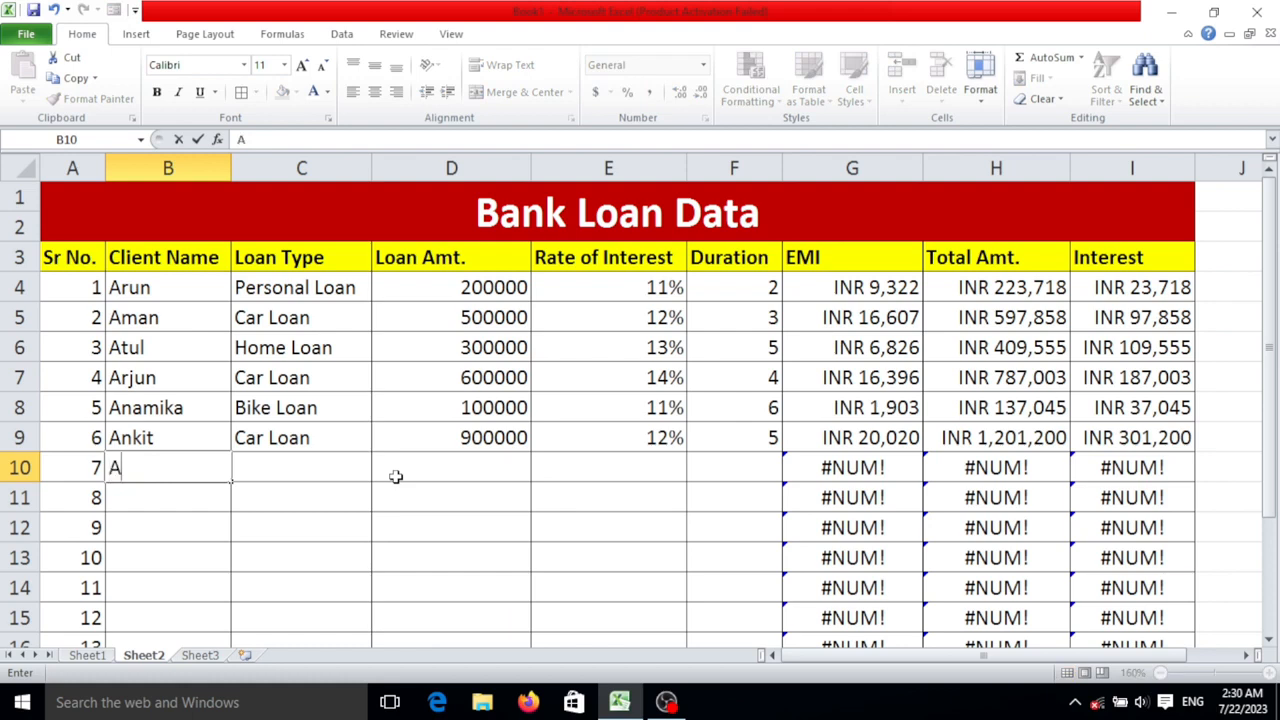
pyautogui.press('Tab')
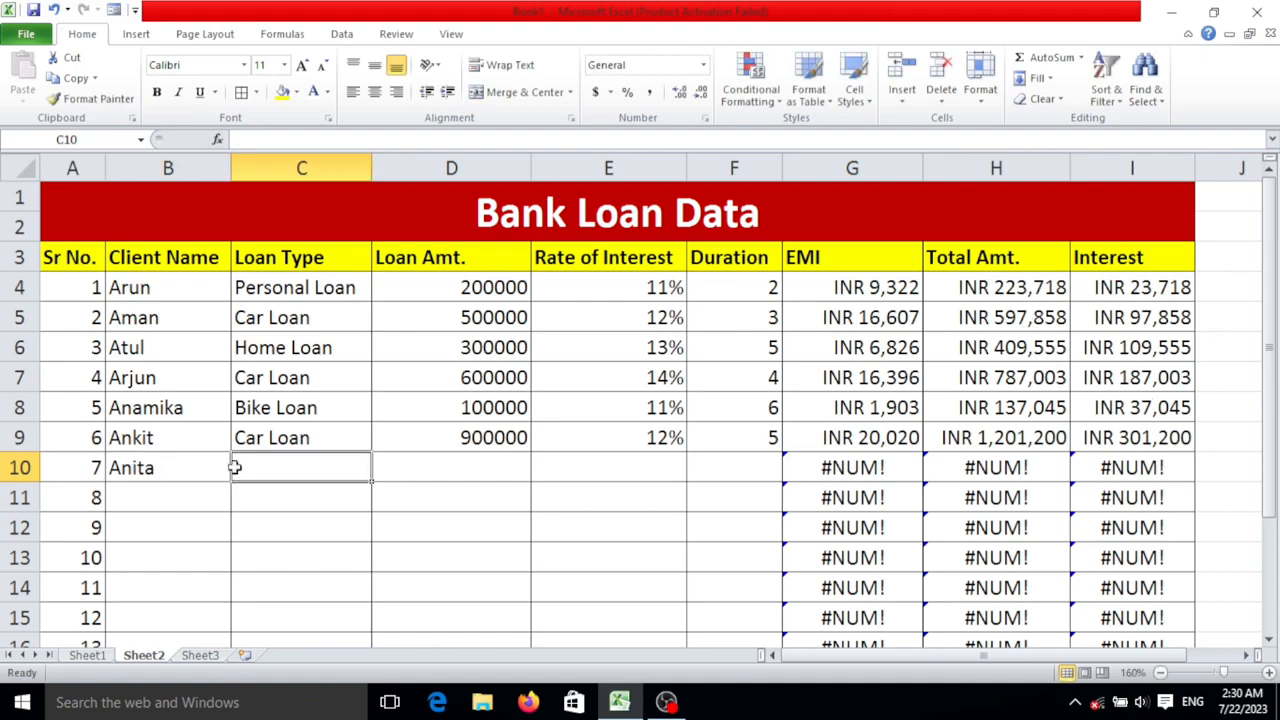
# - Enter Bike Loan as the seventh client's loan type and 100000 as the loan amount in row 10
pyautogui.write('V')
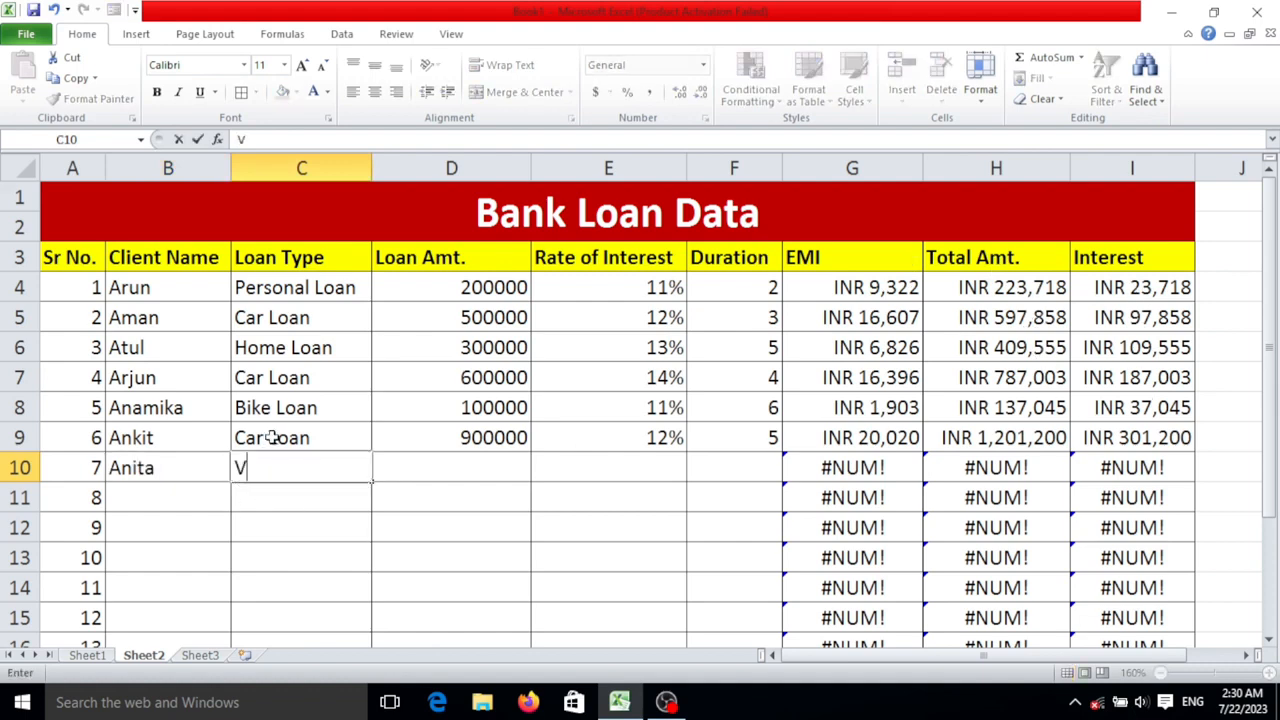
pyautogui.press('BackSpace')
pyautogui.write('Bi')
pyautogui.press('Tab')
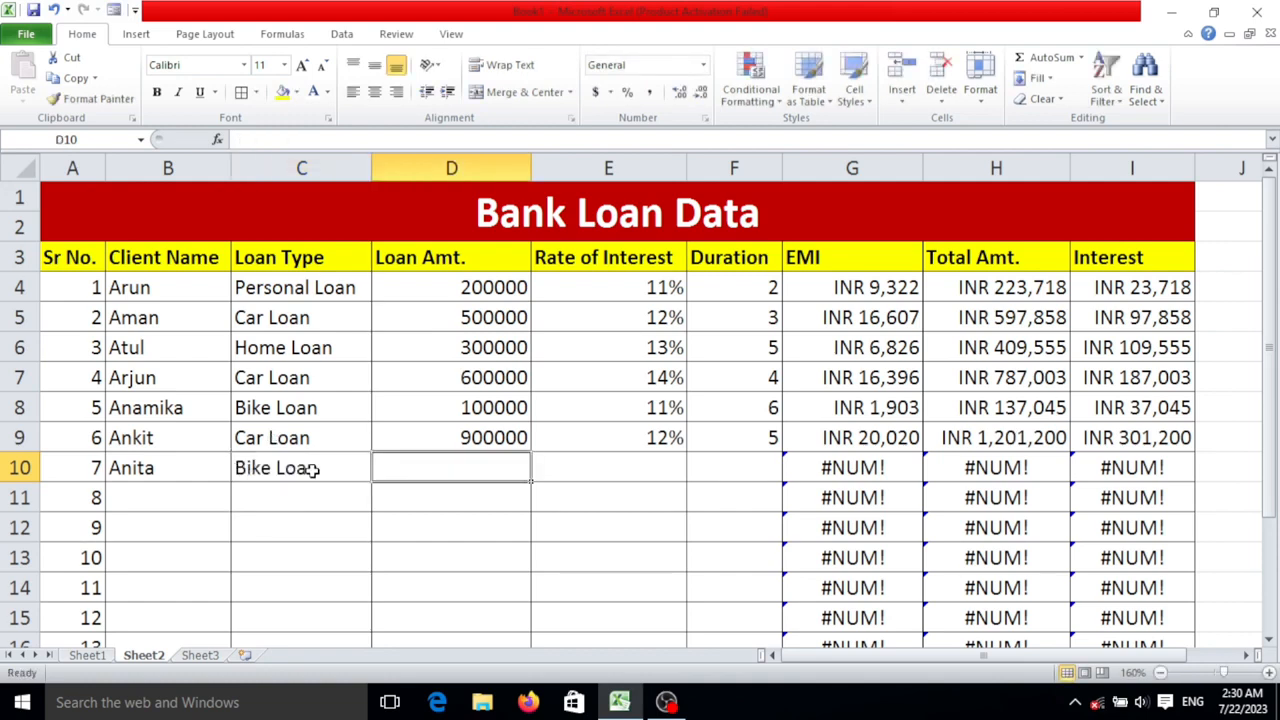
pyautogui.write('00000')
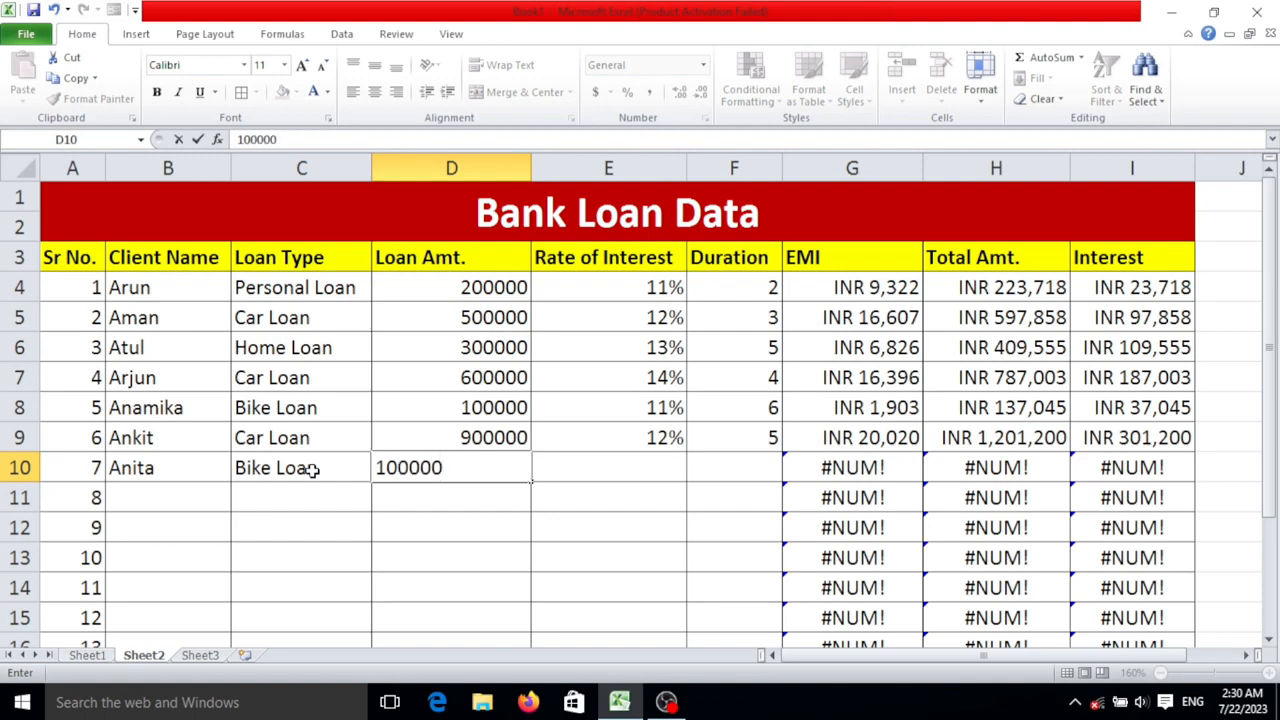
pyautogui.press('Tab')
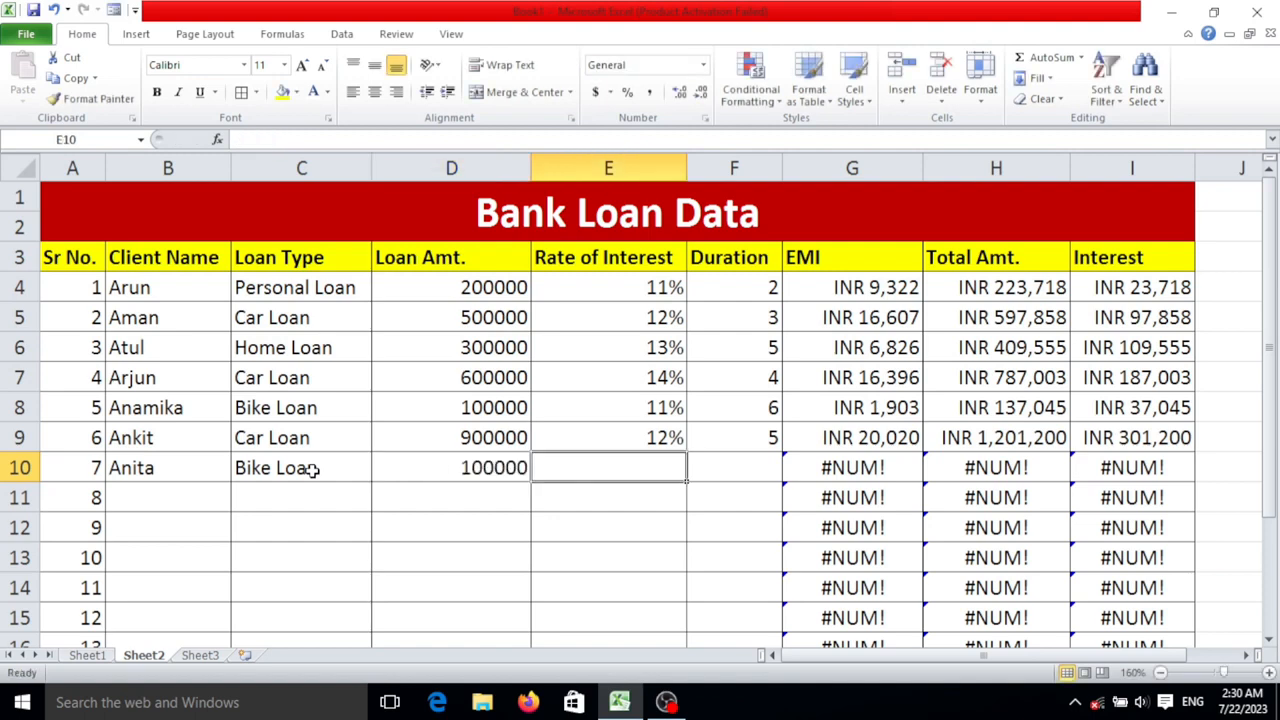
# - Set the seventh client's rate of interest to 13% and duration to 3 in row 10
pyautogui.write('31')
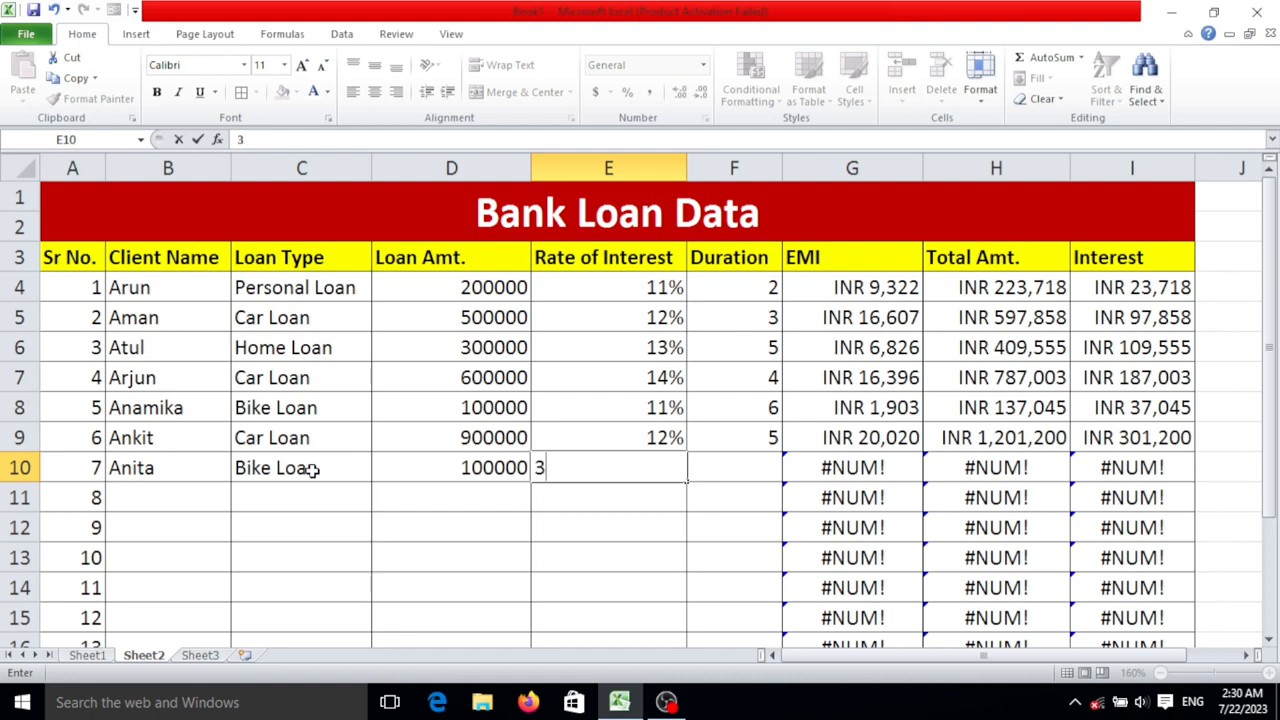
pyautogui.press('BackSpace')
pyautogui.write('13%')
pyautogui.press('Tab')
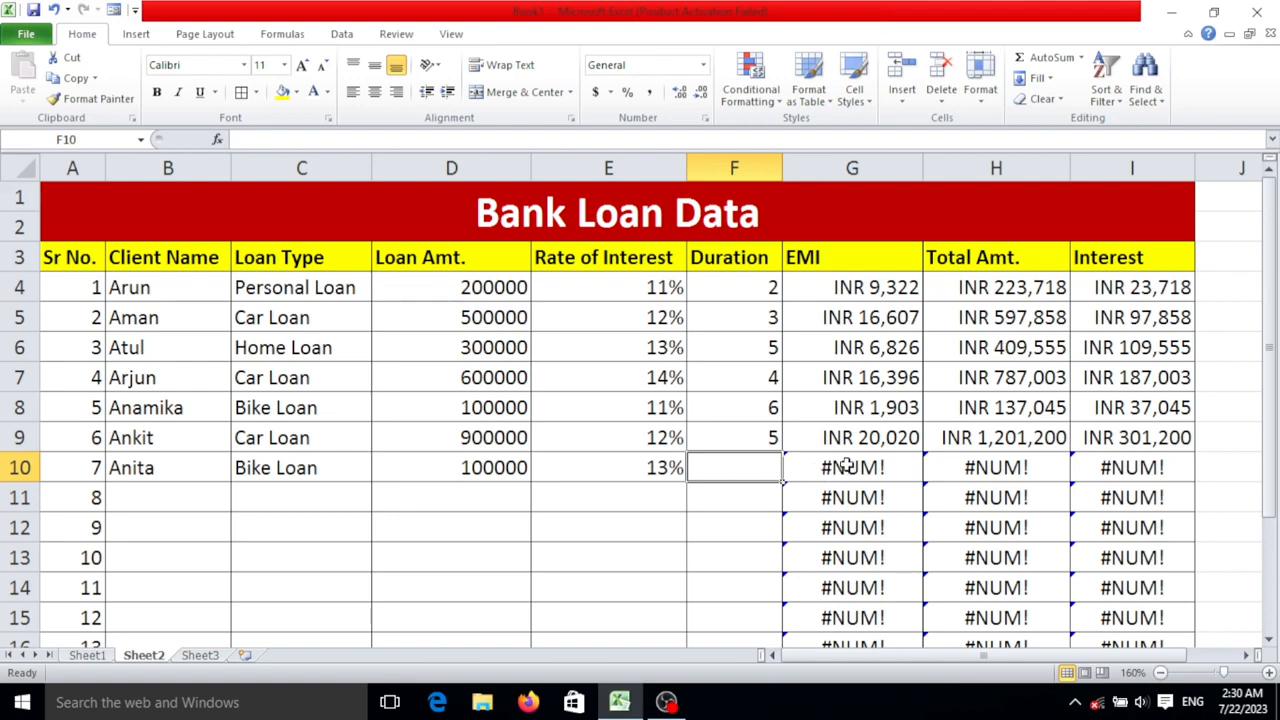
pyautogui.write('3')
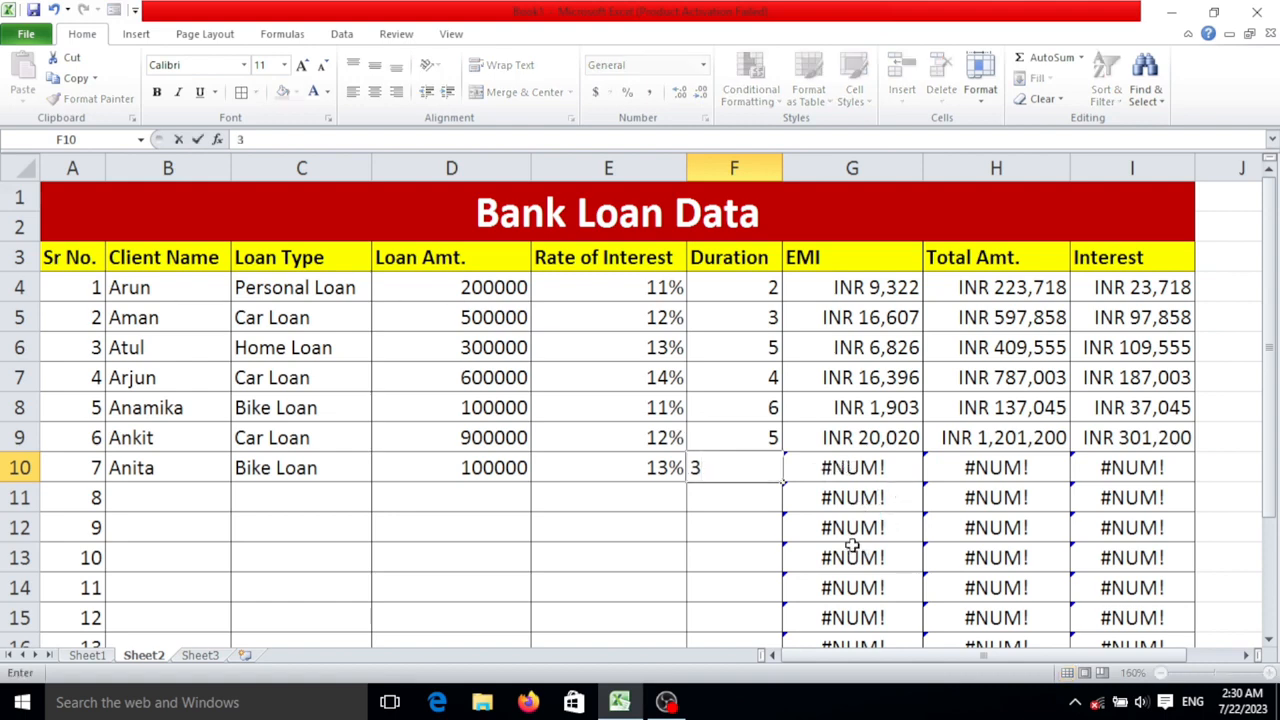
pyautogui.scroll(-2, 940, 580)
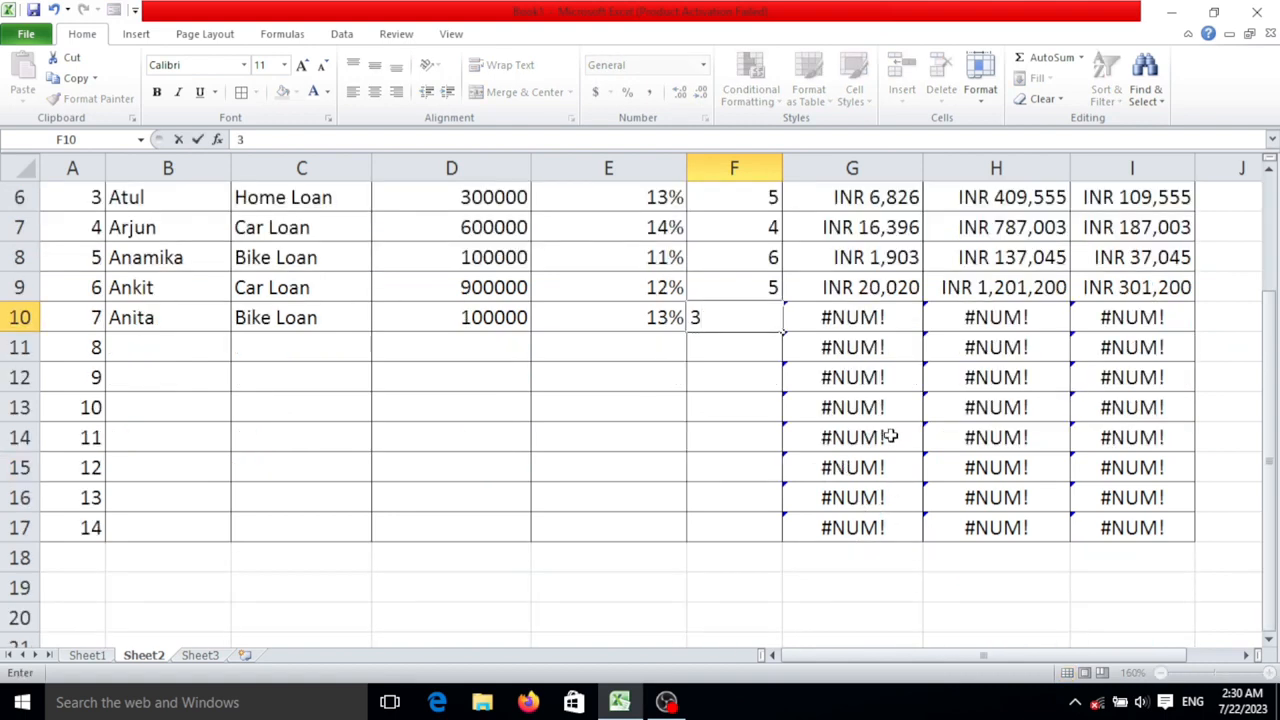
pyautogui.scroll(2, 884, 468)
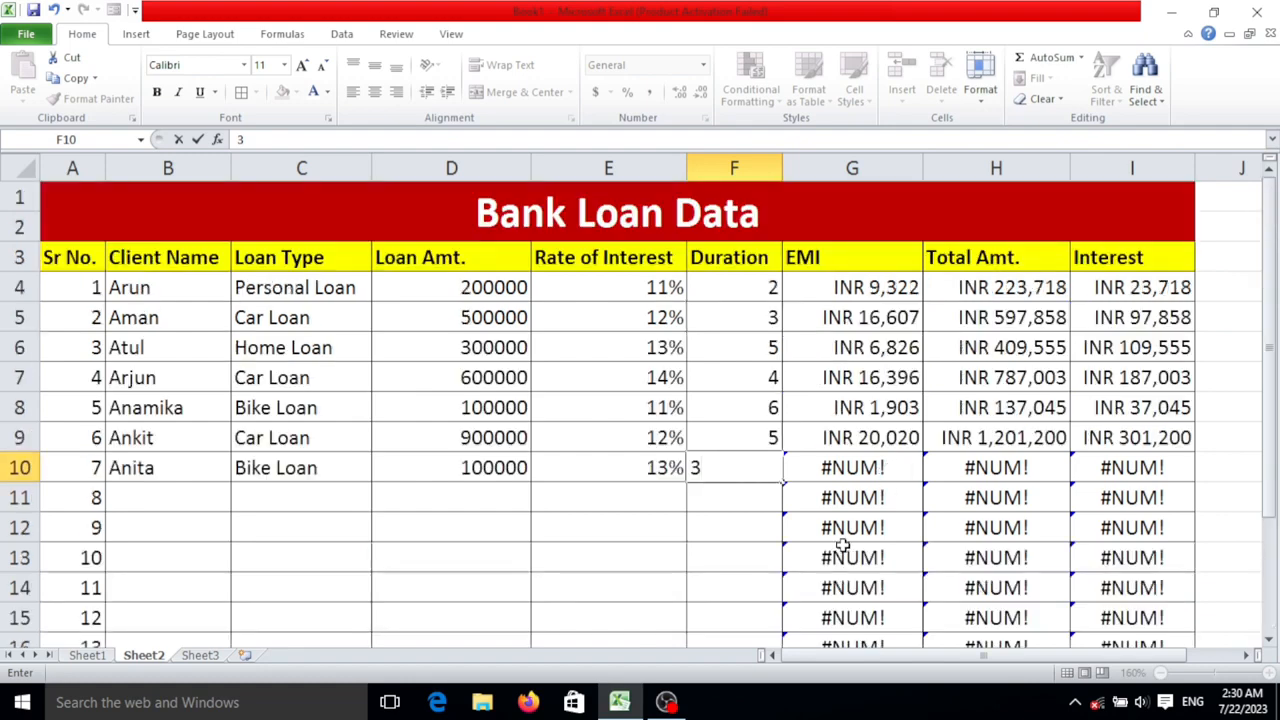
pyautogui.press('Return')
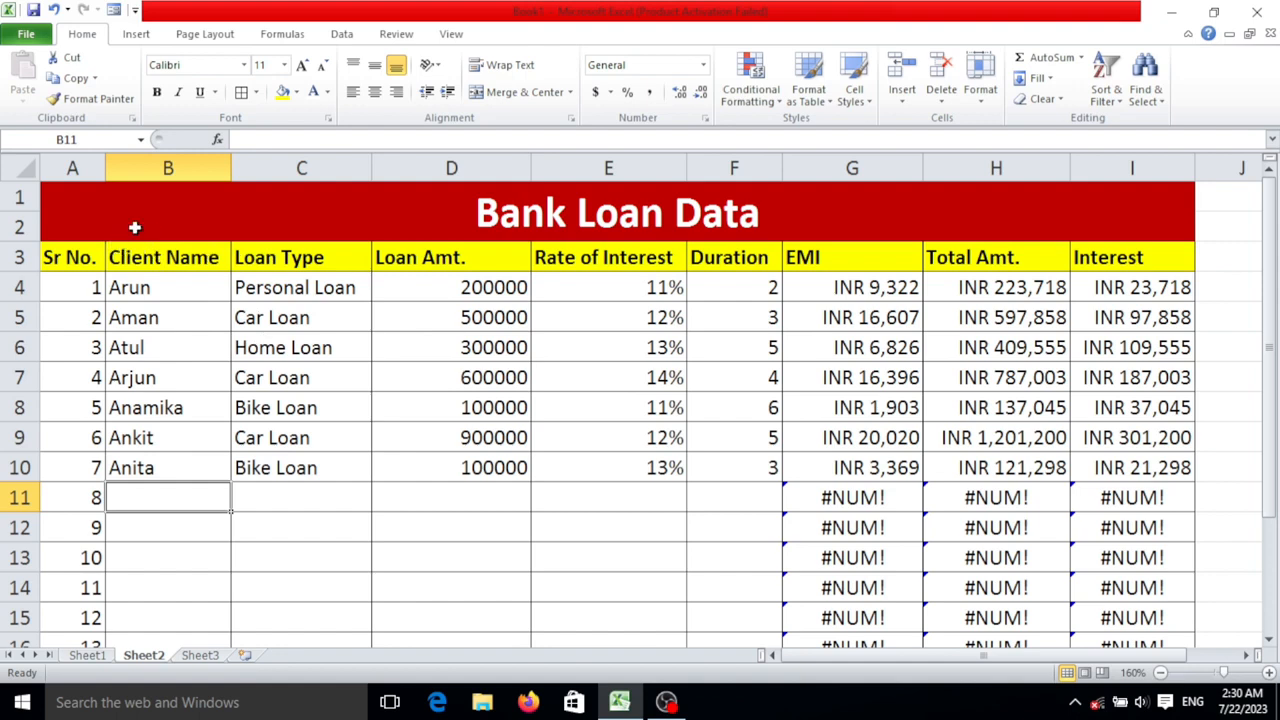
pyautogui.moveTo(166, 200); pyautogui.dragTo(575, 590)
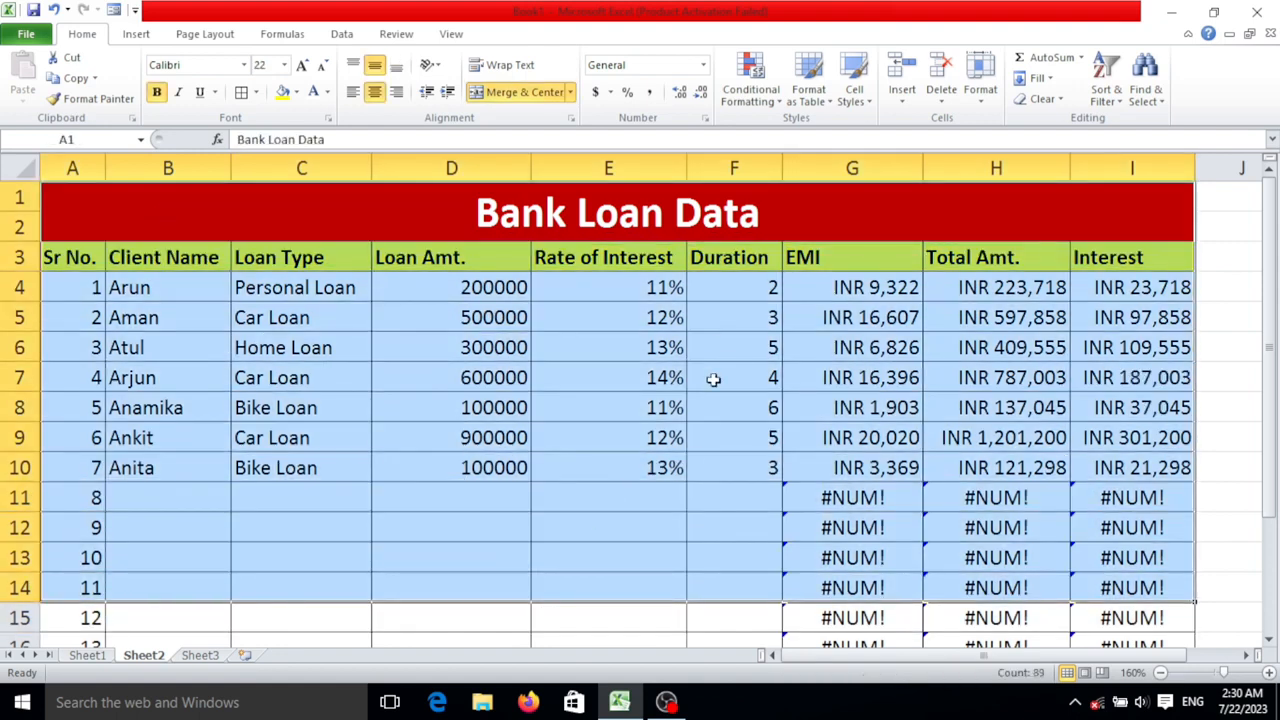
pyautogui.click(760, 345)
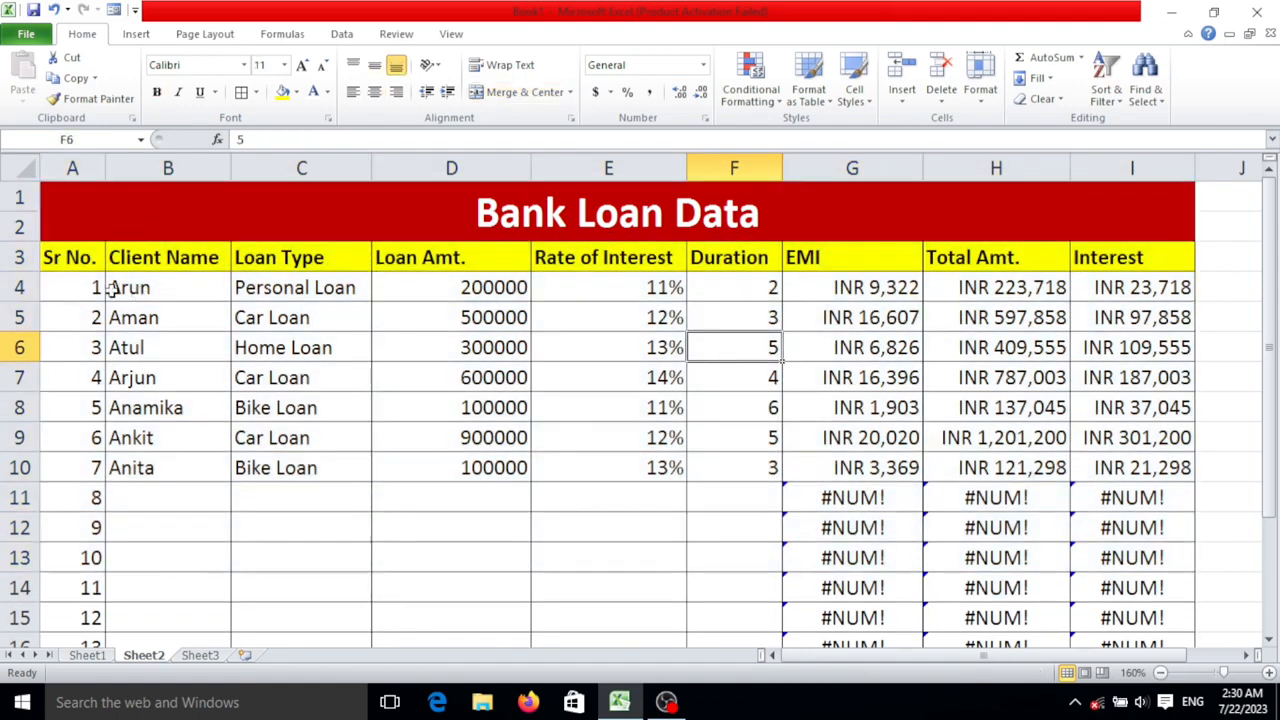
# - Center the column headings in A3:I3 and the table entries in A4:I17 horizontally
pyautogui.moveTo(82, 262); pyautogui.dragTo(1105, 258)
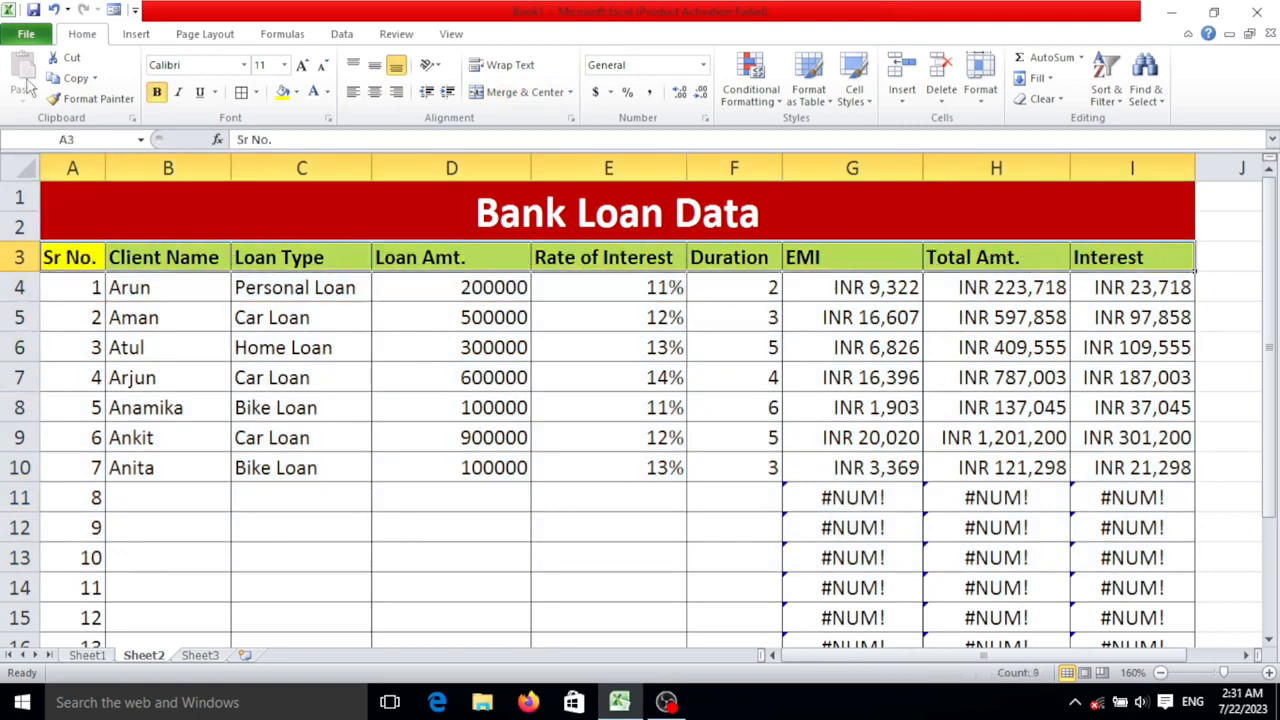
pyautogui.click(374, 91)
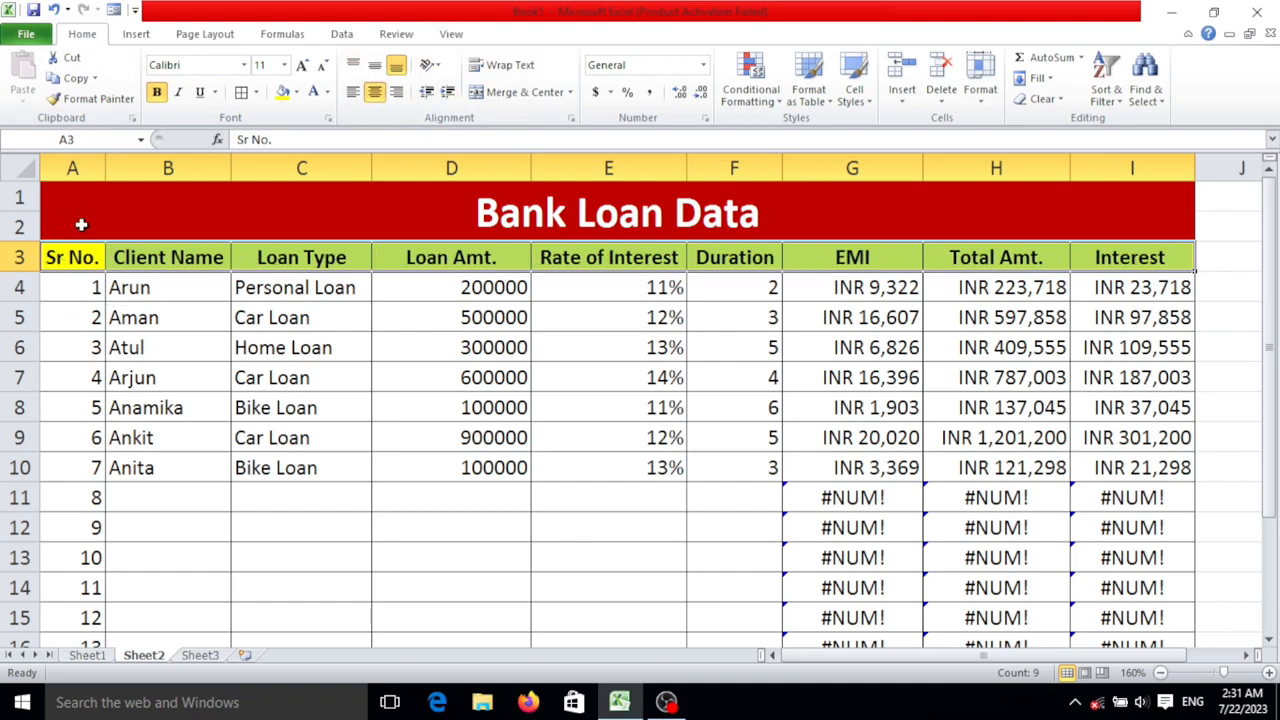
pyautogui.moveTo(65, 291); pyautogui.dragTo(1105, 606)
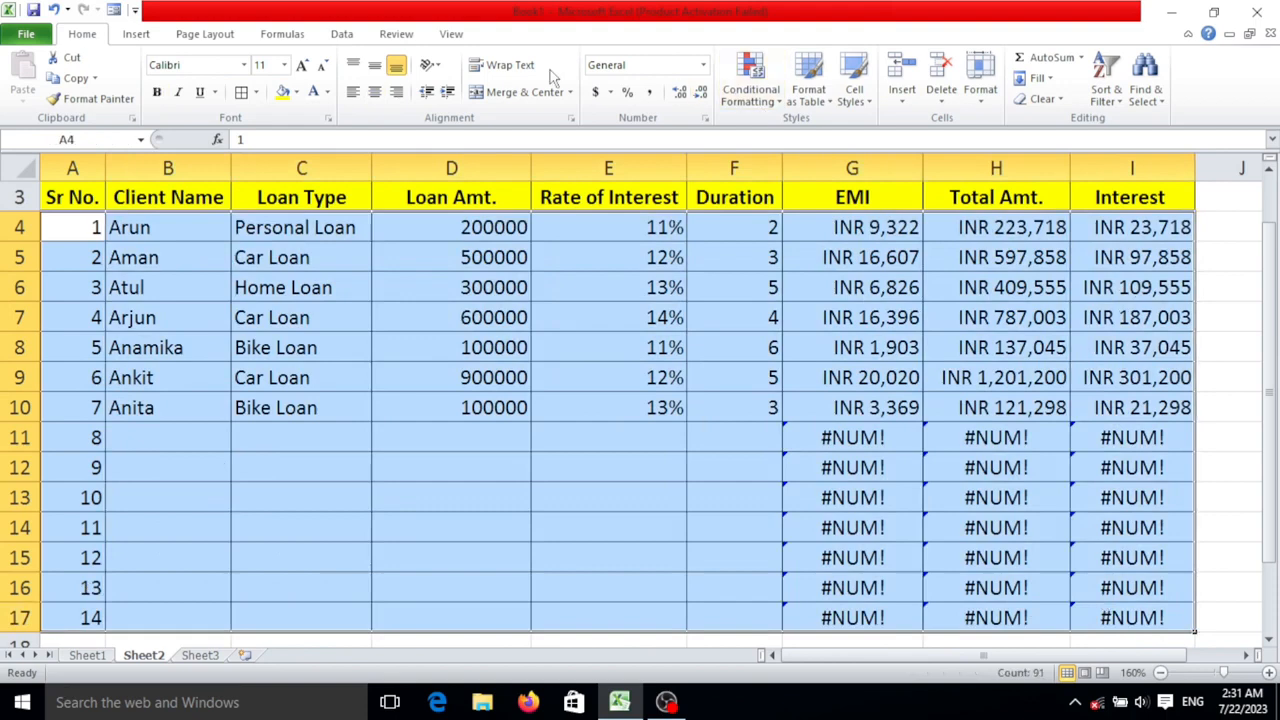
pyautogui.click(375, 92)
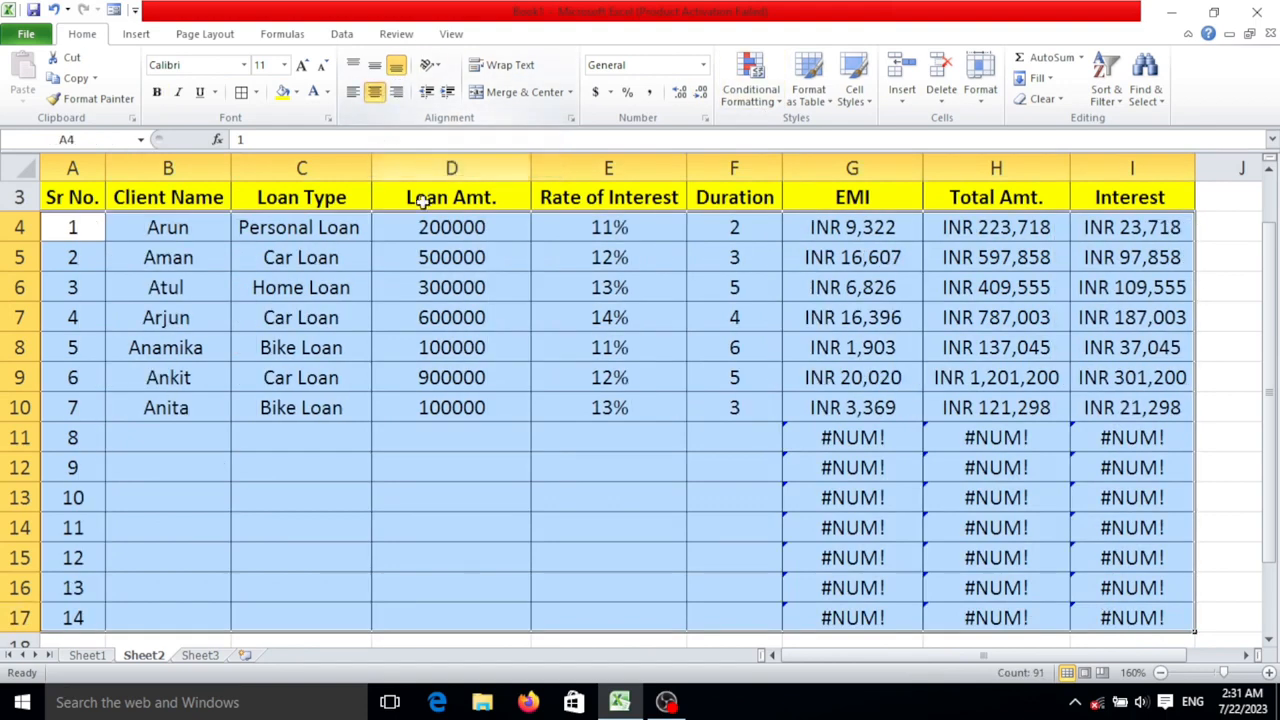
pyautogui.click(600, 340)
# - Clear the EMI, Total Amt. and Interest formulas from the rows without clients, 11 to 17
pyautogui.moveTo(866, 440); pyautogui.dragTo(885, 628)
pyautogui.press('Delete')
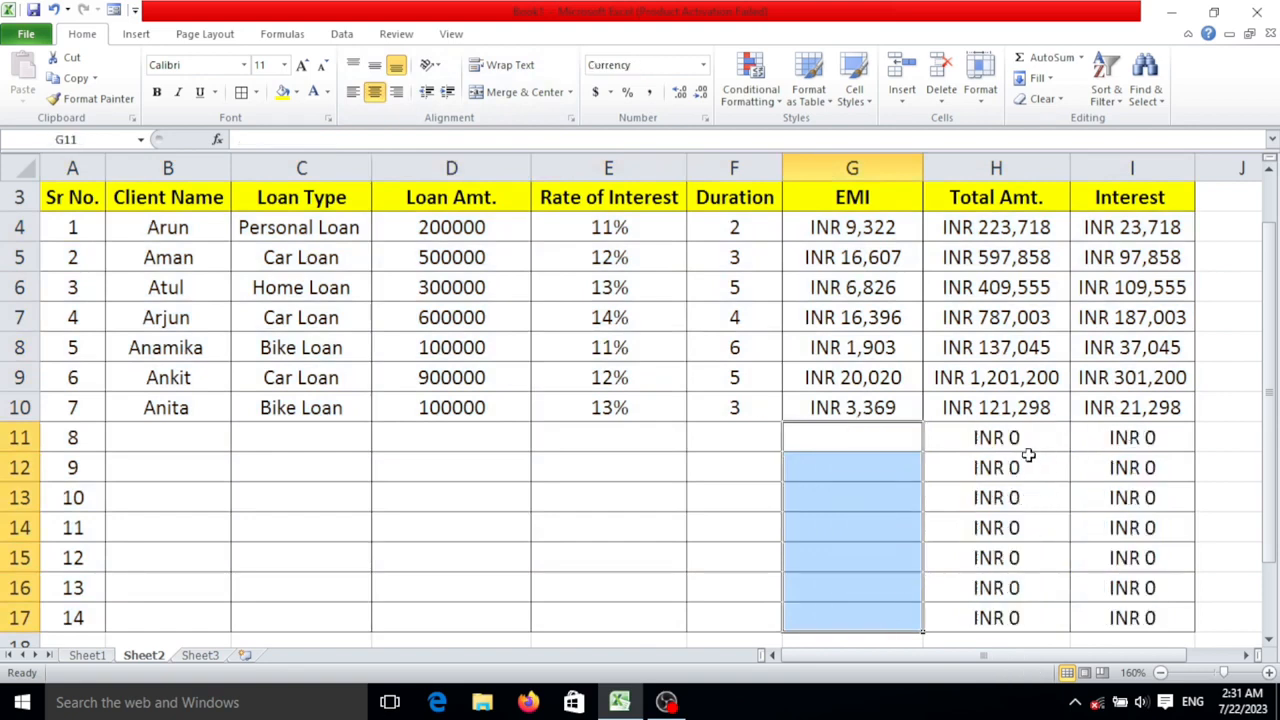
pyautogui.moveTo(1028, 448); pyautogui.dragTo(1023, 617)
pyautogui.press('Delete')
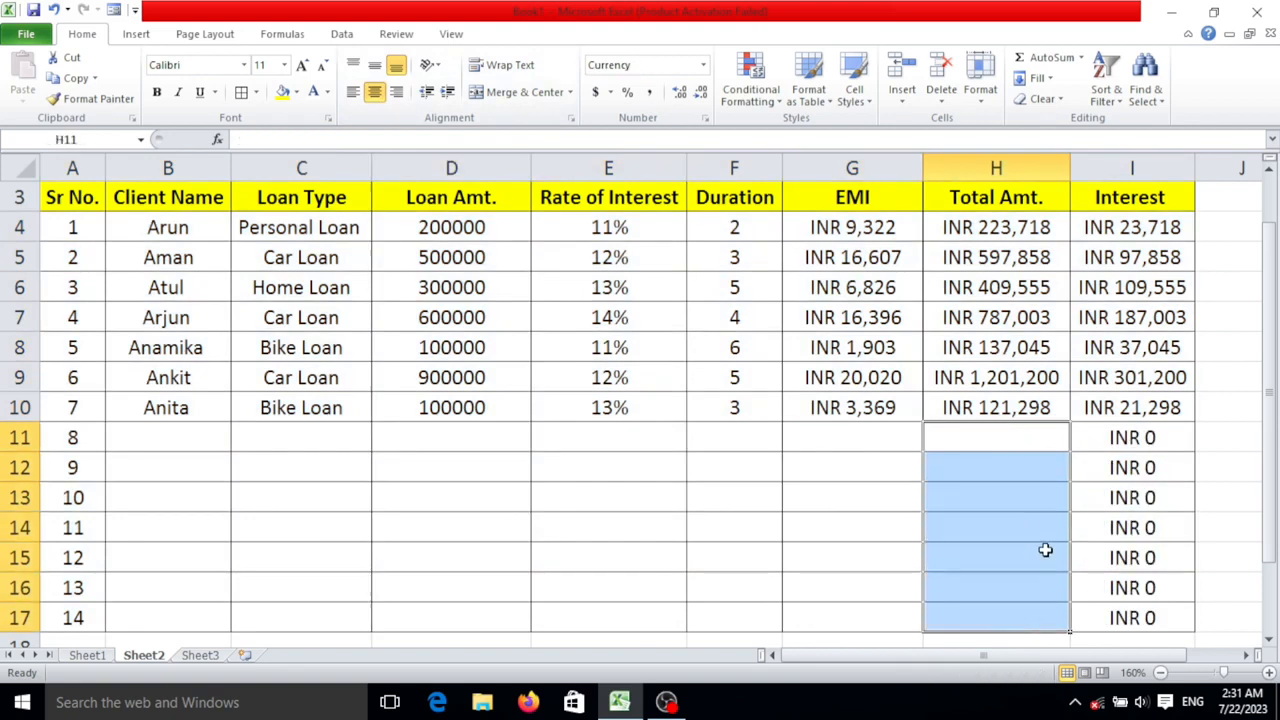
pyautogui.click(1122, 437)
pyautogui.moveTo(1122, 475); pyautogui.dragTo(1137, 557)
pyautogui.press('Delete')
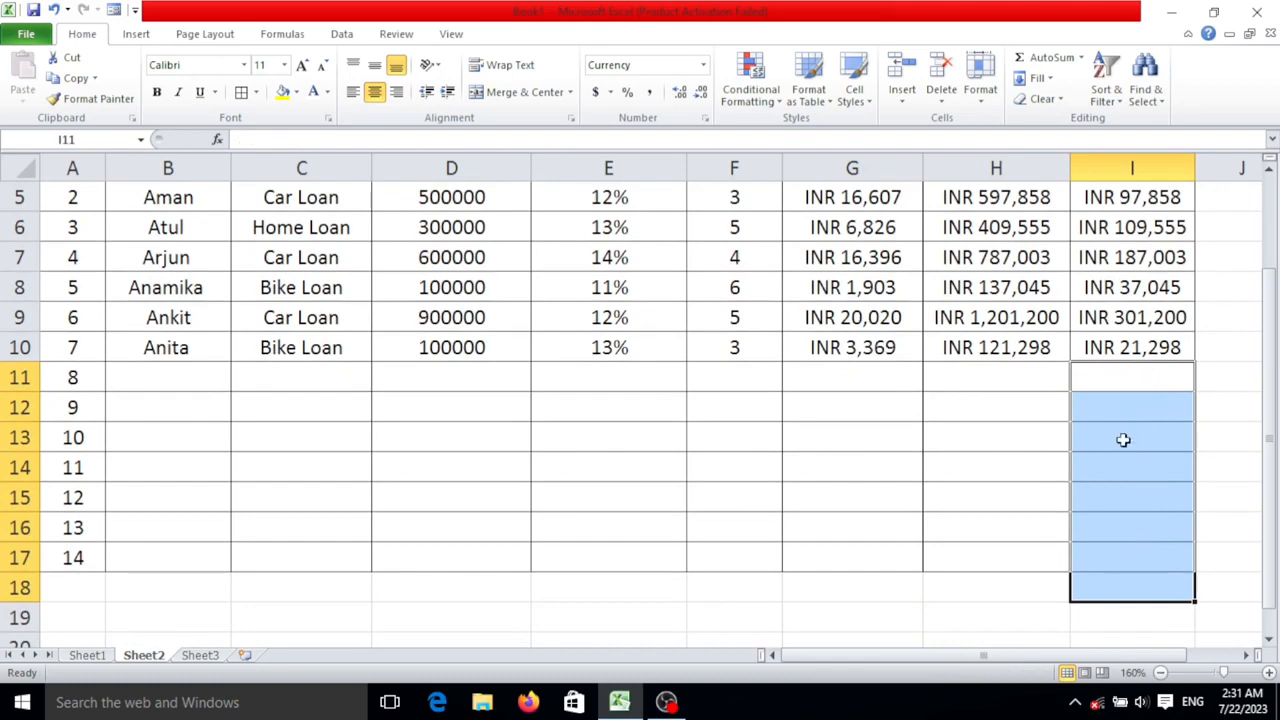
pyautogui.click(996, 467)
pyautogui.scroll(2, 444, 374)
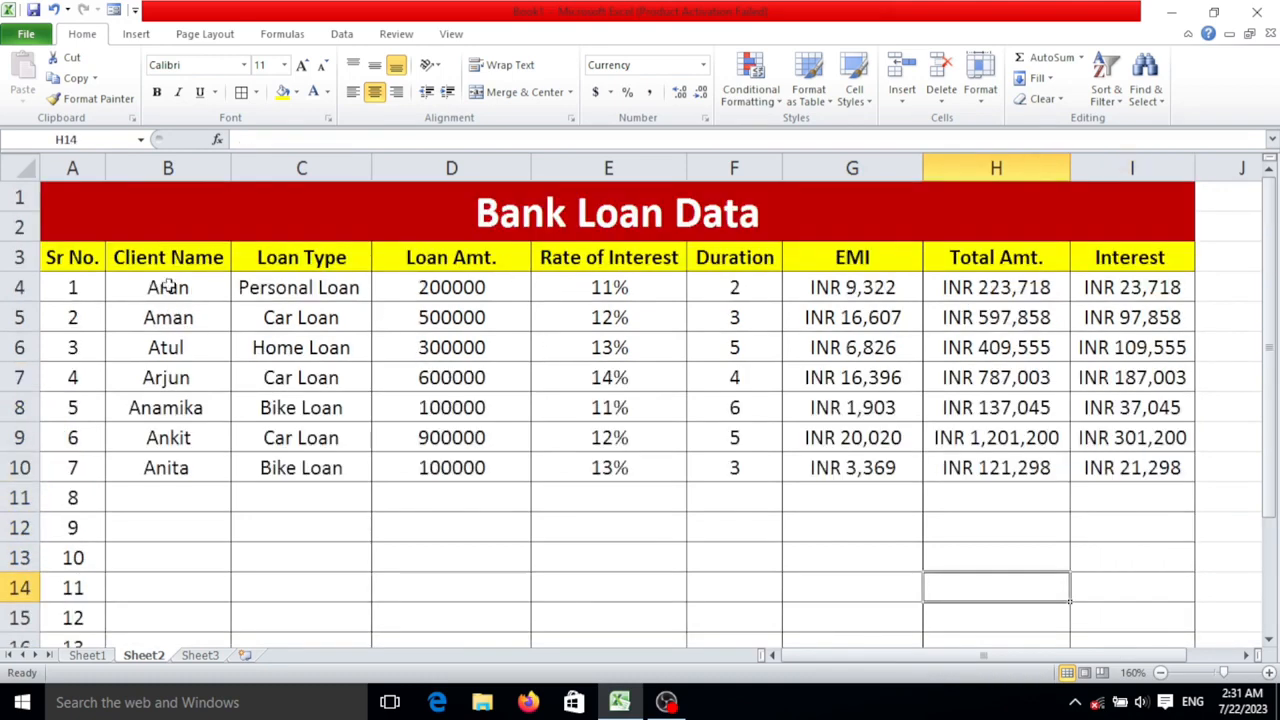